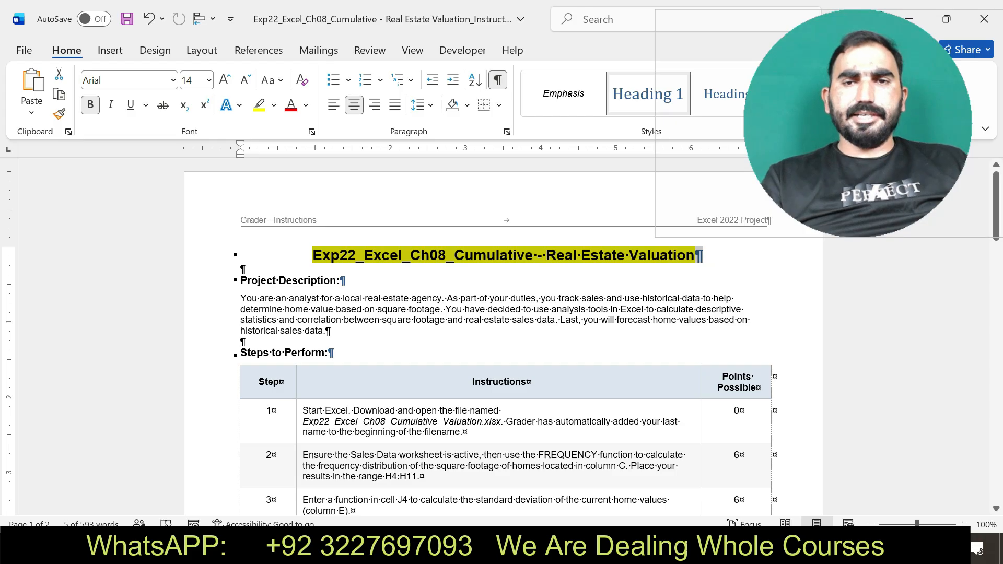
Step: Undo the document title's highlight, apply yellow highlighting to the Project Description heading and paragraph, and undo it
key(ctrl+z)
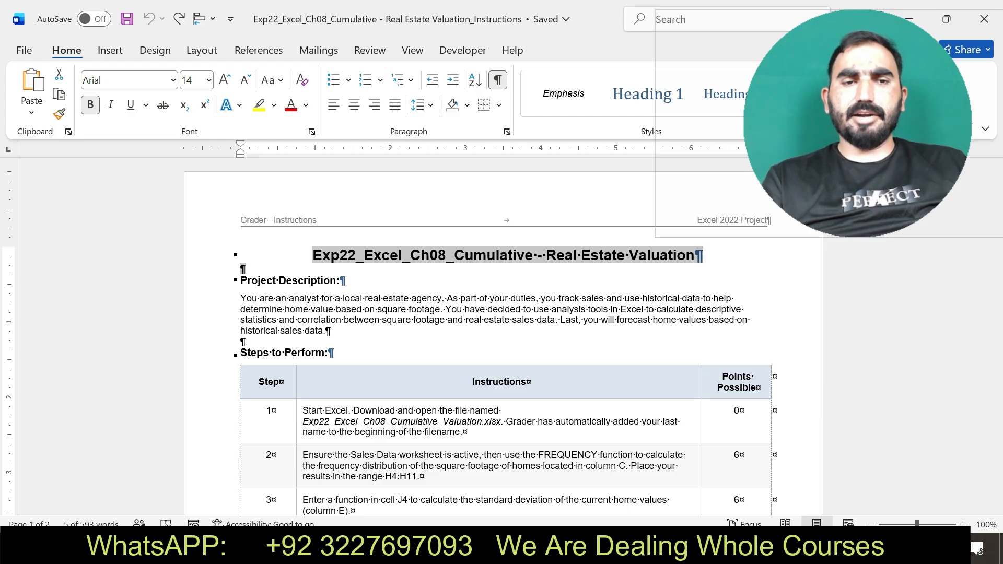
drag(242, 281, 334, 331)
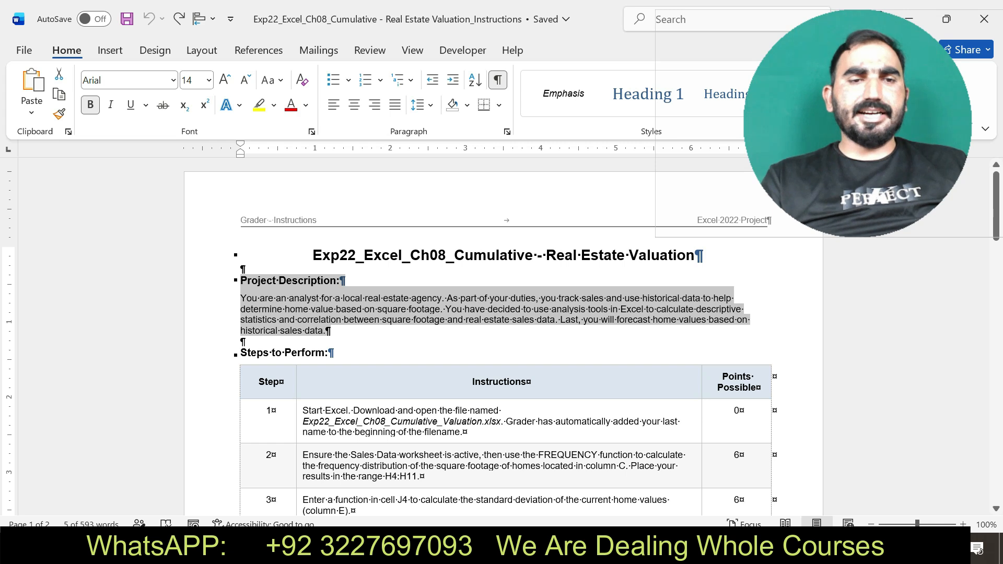
click(532, 312)
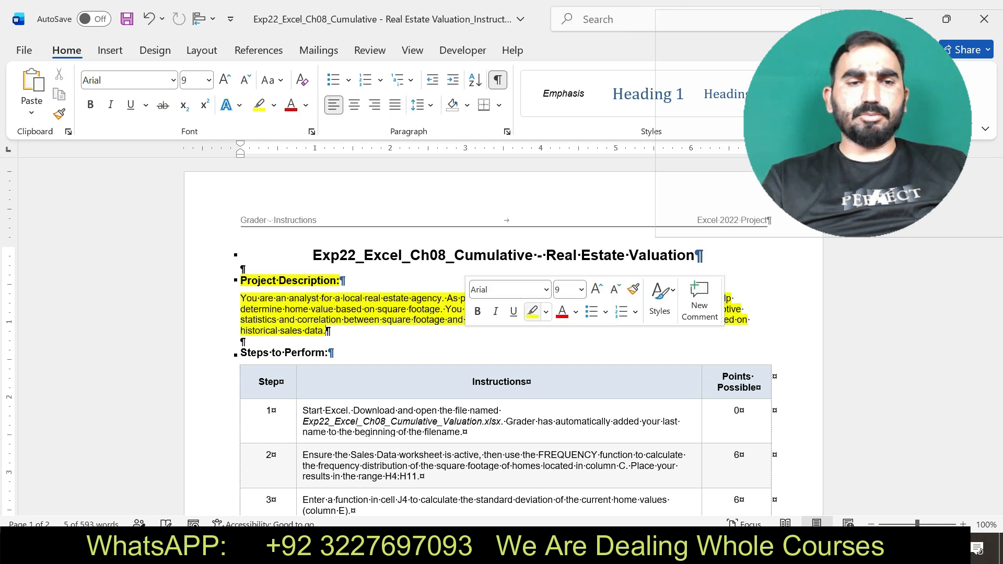
drag(241, 281, 330, 331)
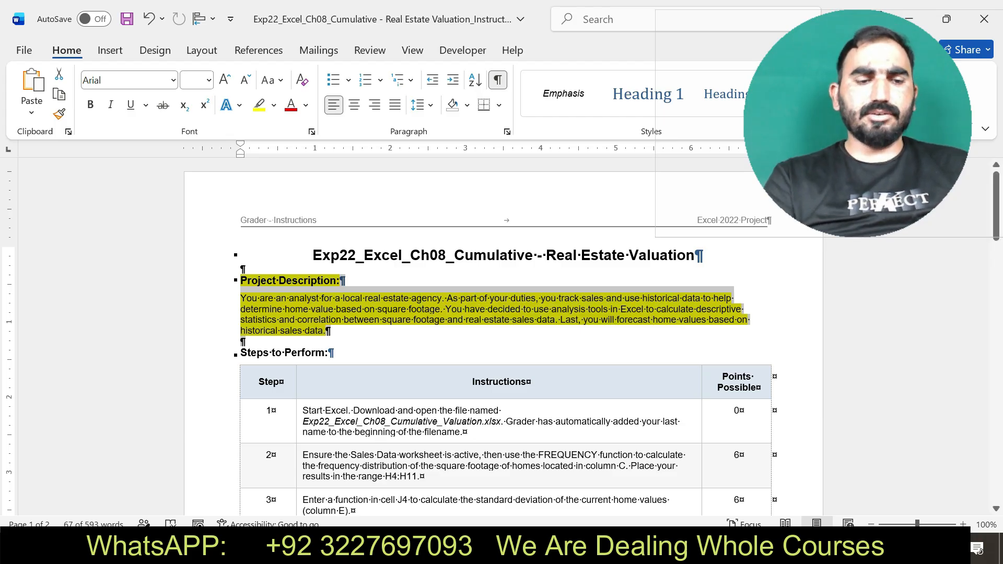
key(ctrl+z)
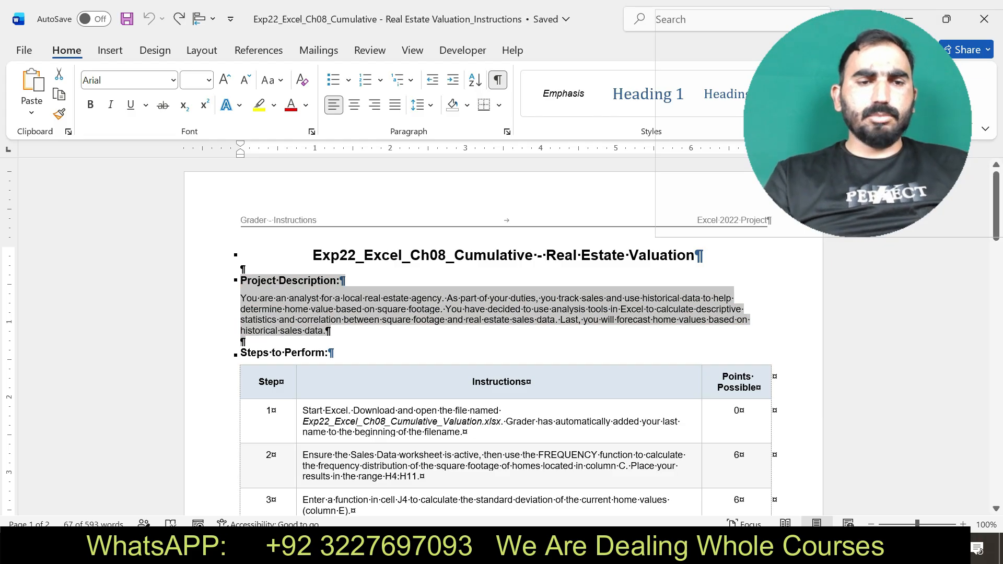
Step: Highlight the step 1 instructions in the Steps to Perform table in yellow
drag(303, 411, 612, 433)
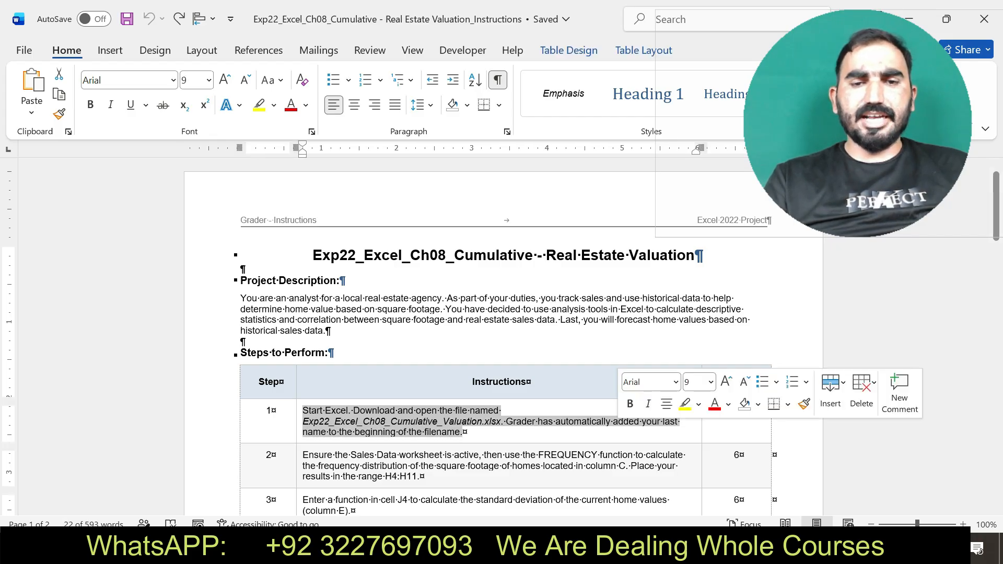
click(684, 403)
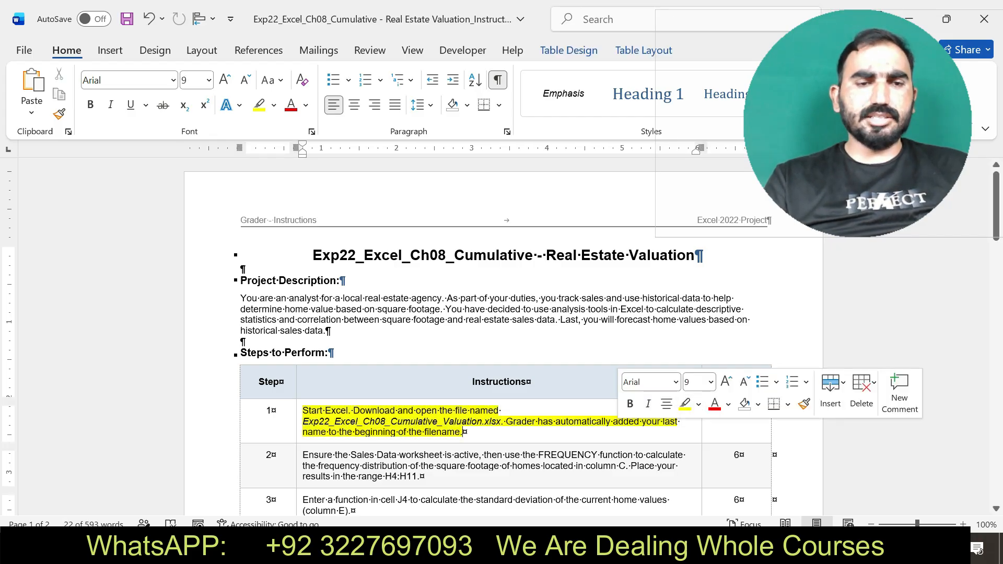
drag(302, 410, 462, 432)
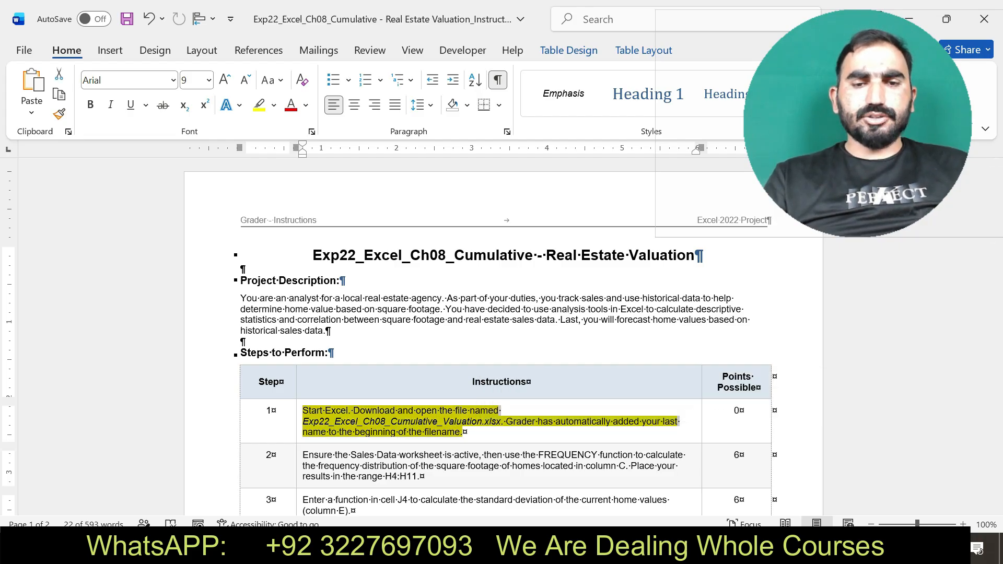
Step: Switch to the Excel valuation workbook, look through the Sales Data, Subdivisions and Forecast sheets, and return to the Word instructions
key(alt+Tab)
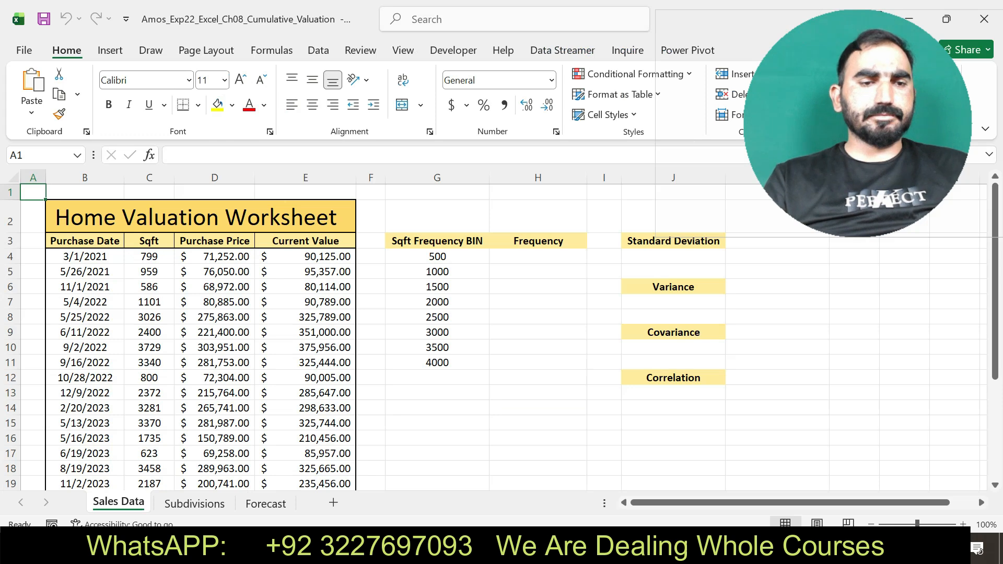
key(ctrl+Page_Down)
key(ctrl+Page_Down)
key(ctrl+Page_Up)
key(ctrl+Page_Up)
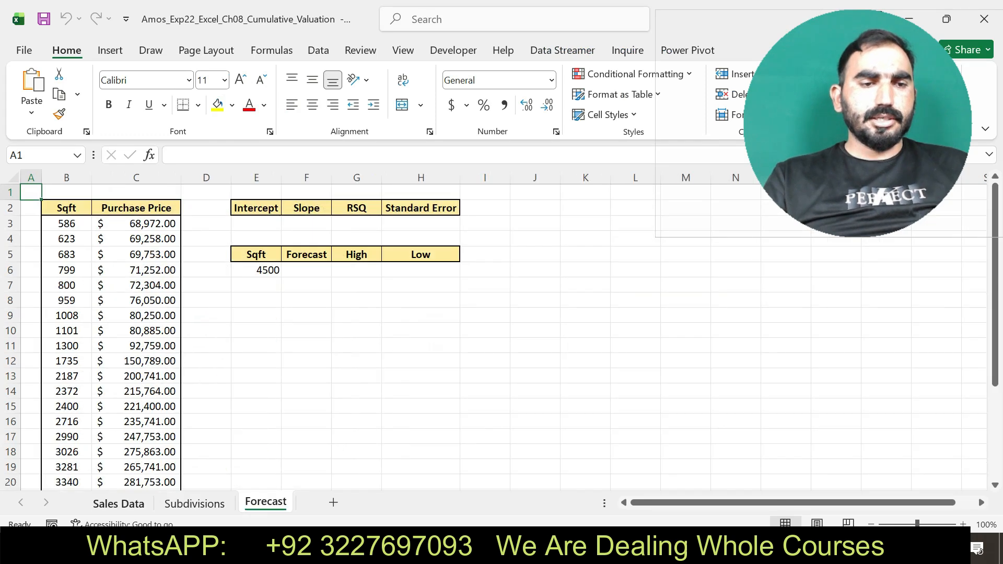
key(alt+Tab)
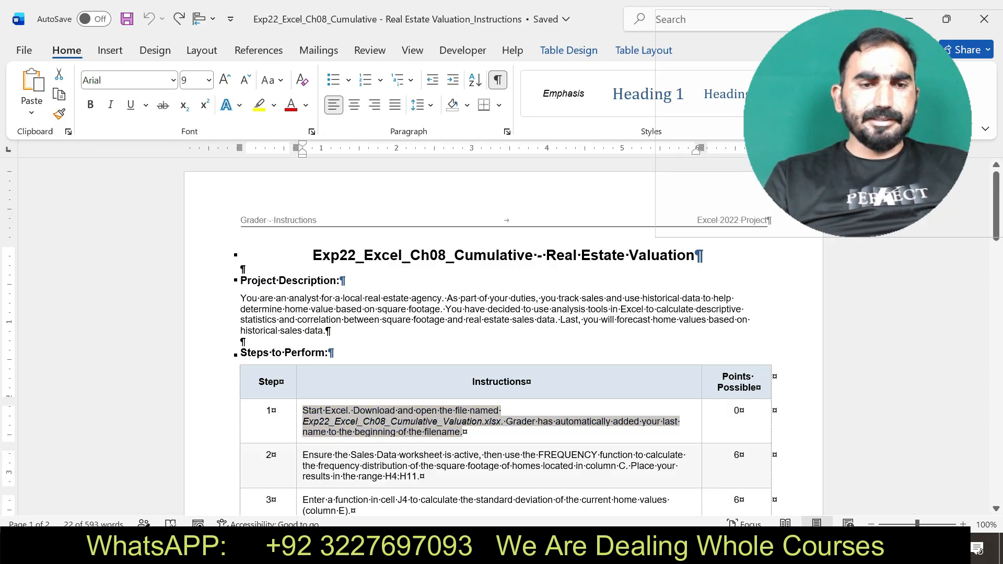
Step: Highlight the step 2 instructions about the FREQUENCY function in yellow
drag(303, 455, 420, 476)
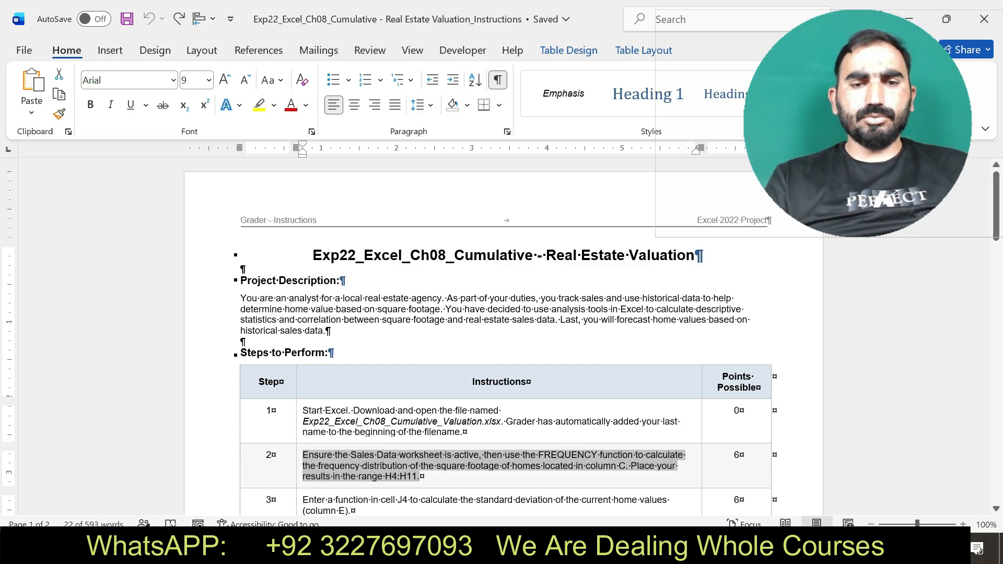
click(668, 449)
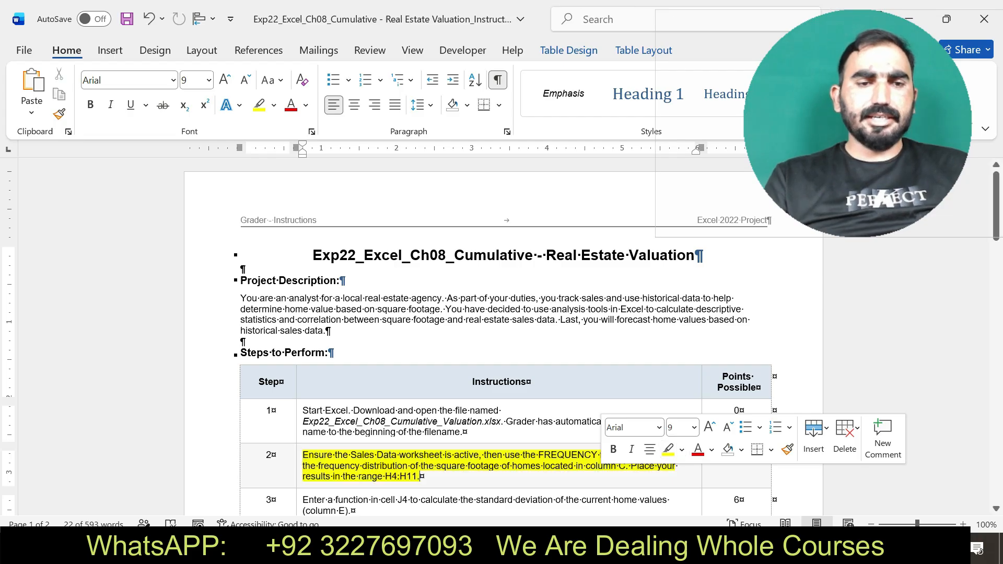
drag(303, 454, 419, 476)
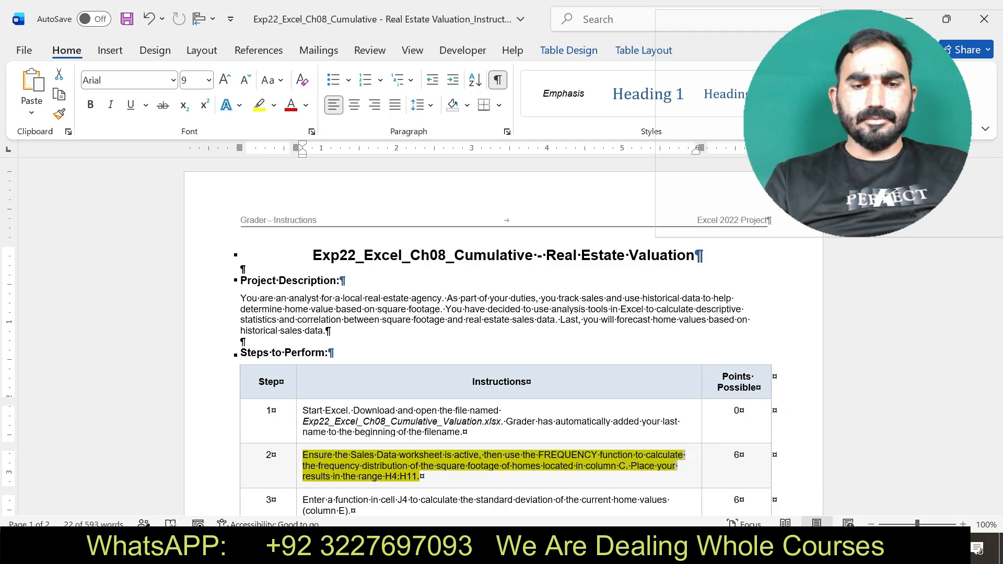
Step: Switch to Excel and enter =FREQUENCY(C4:C30,G4:G11) in cell H4 of the Sales Data sheet
key(alt+Tab)
click(538, 257)
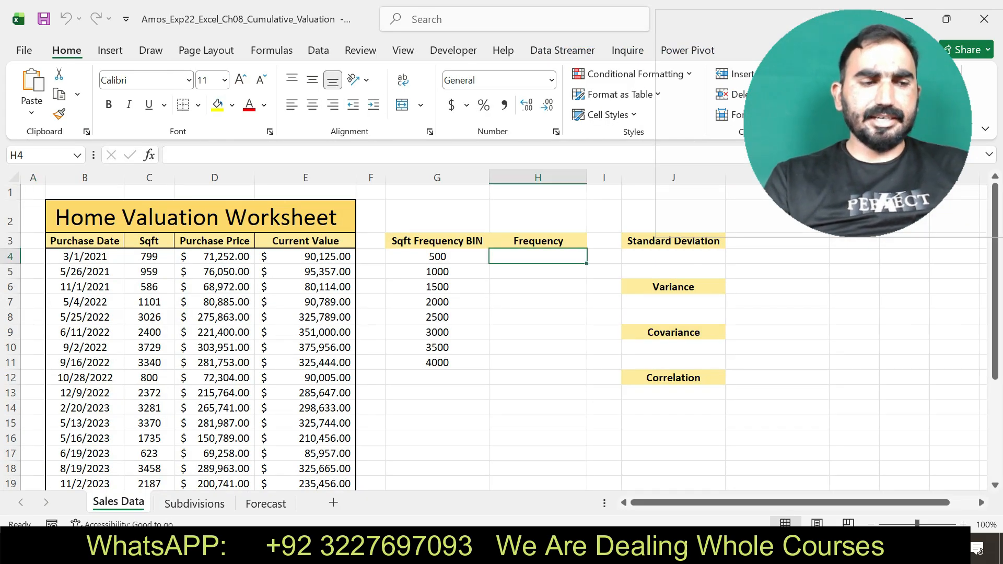
text(=FRE)
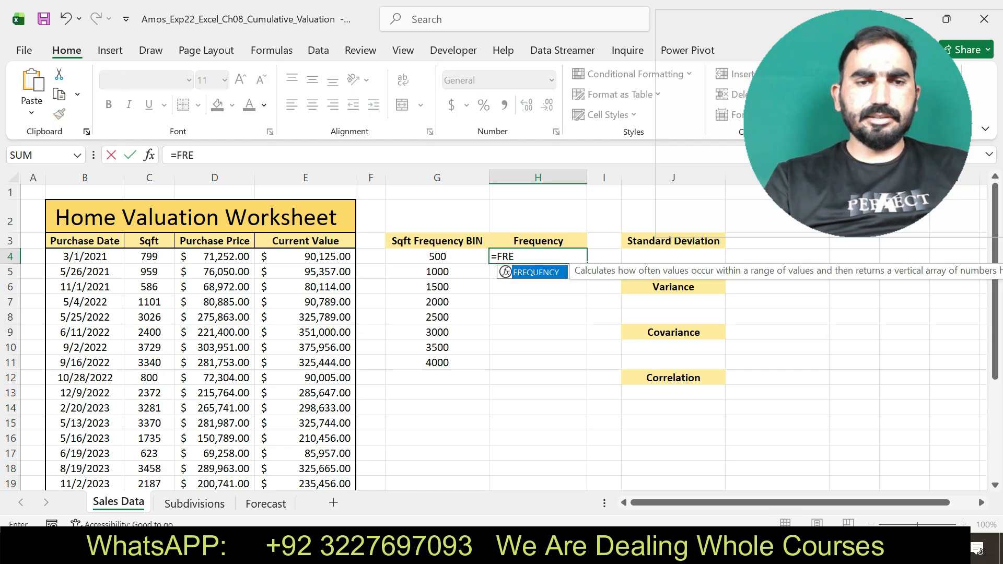
key(Tab)
text(C)
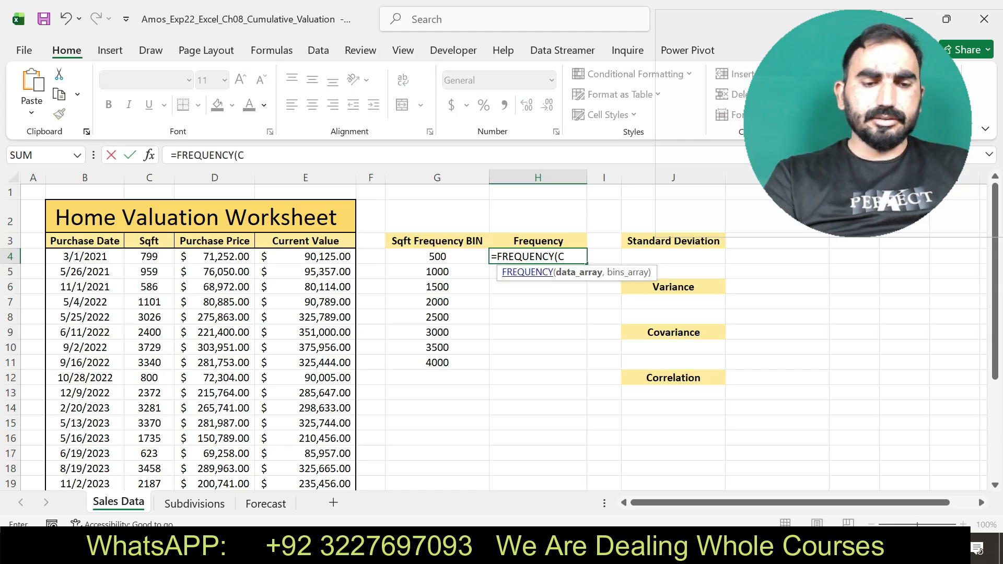
text(4:C3)
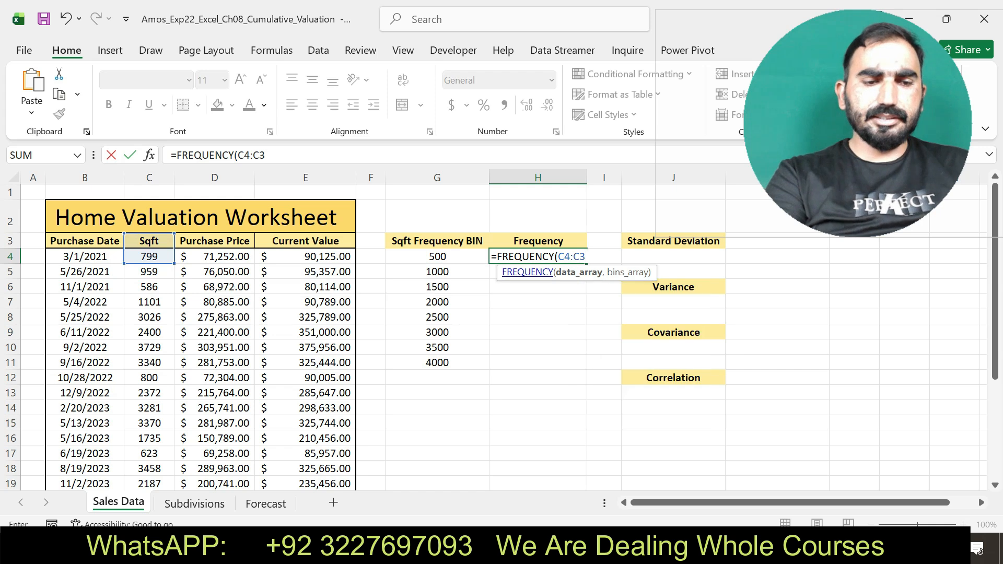
text(0,G4:)
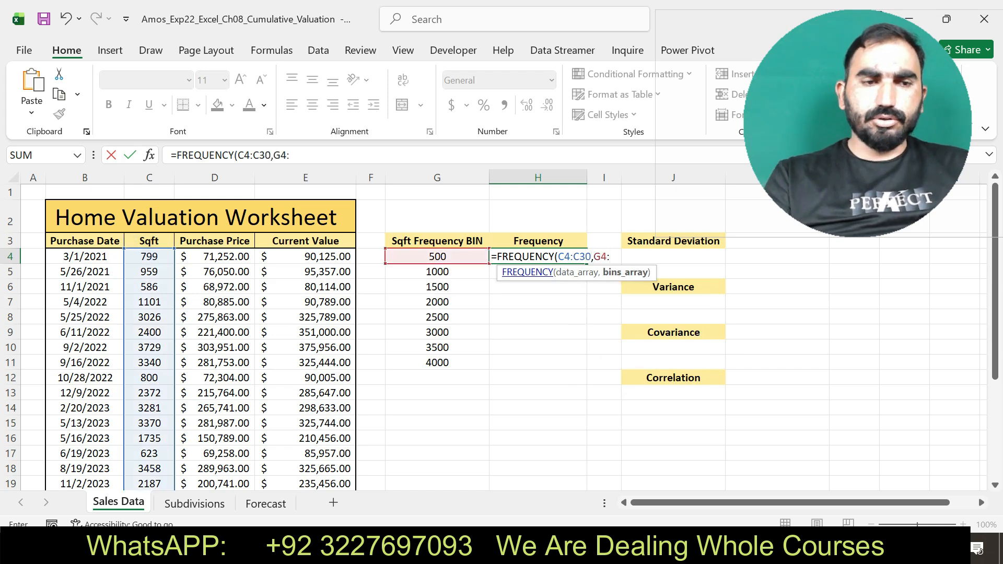
text(G11))
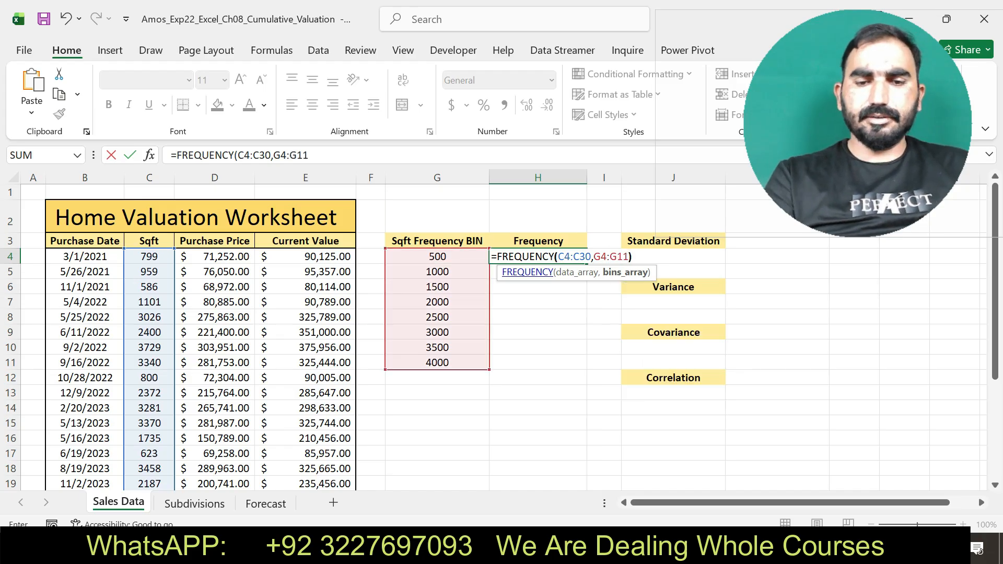
key(Return)
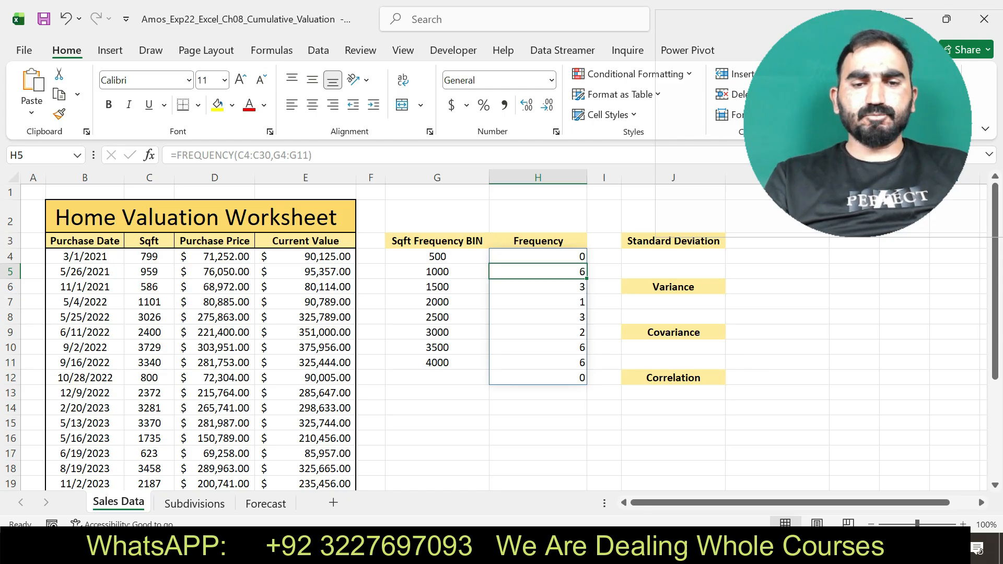
Step: Return to the Word instructions, undo the step 2 highlight and highlight the step 3 standard deviation instructions in yellow
key(alt+Tab)
key(ctrl+z)
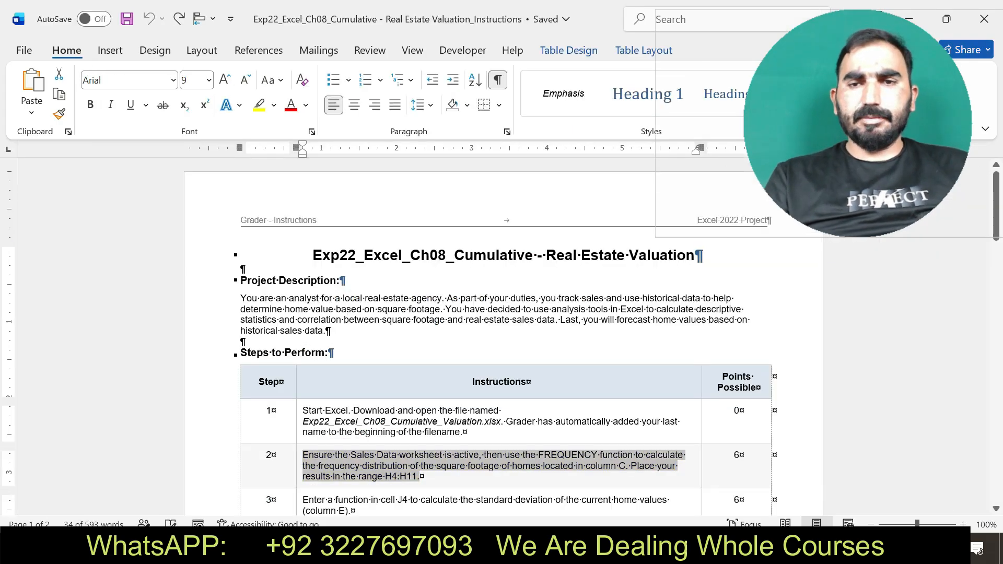
drag(996, 226, 996, 227)
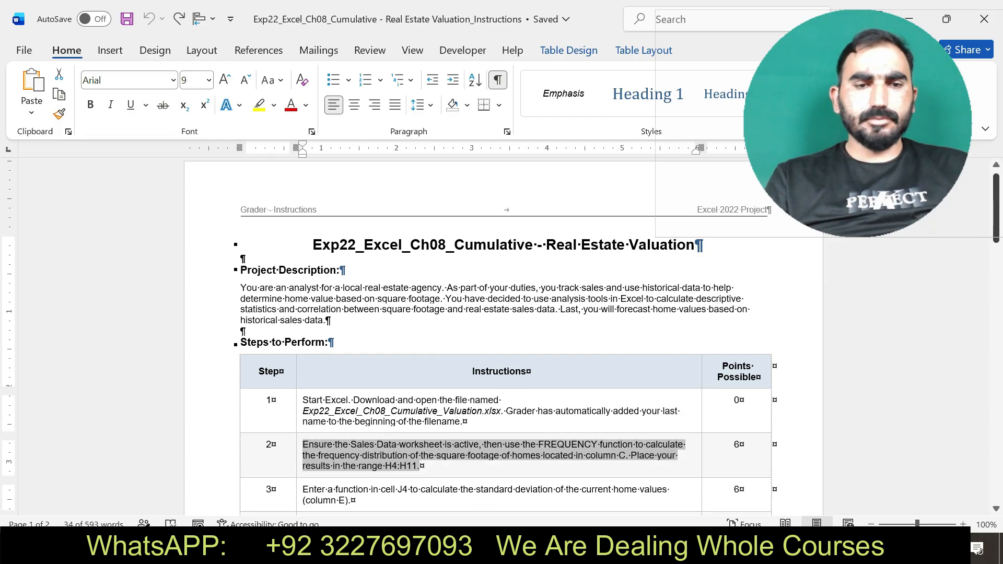
drag(303, 490, 490, 436)
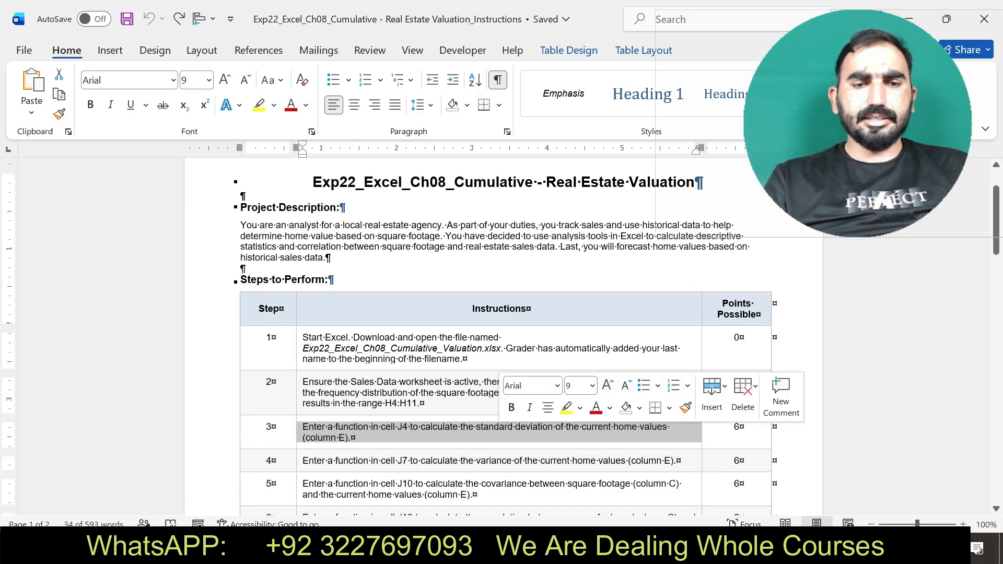
click(567, 408)
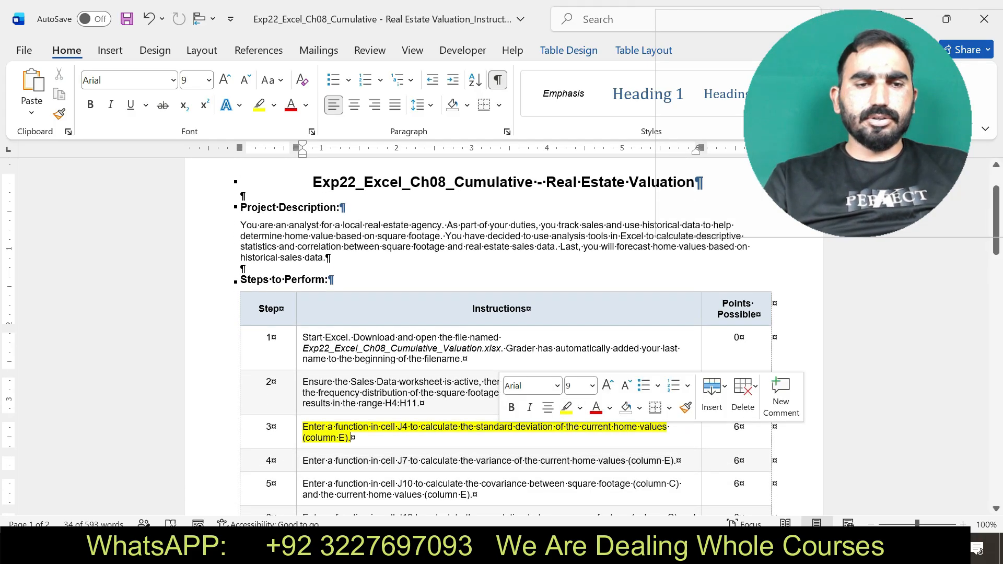
drag(303, 427, 351, 439)
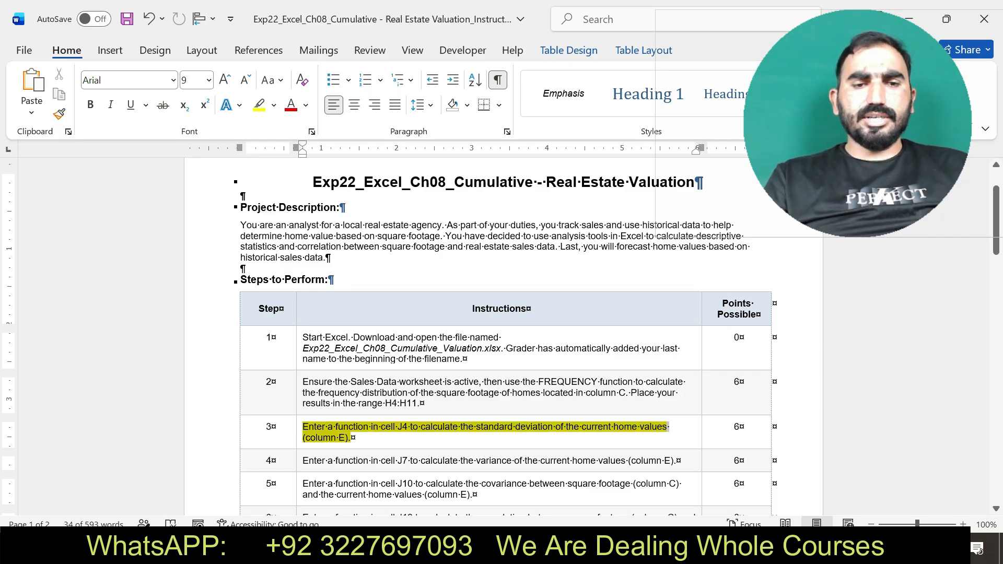
Step: Switch to Excel and begin a formula with the STDEV.S function in cell J4 under Standard Deviation
key(alt+Tab)
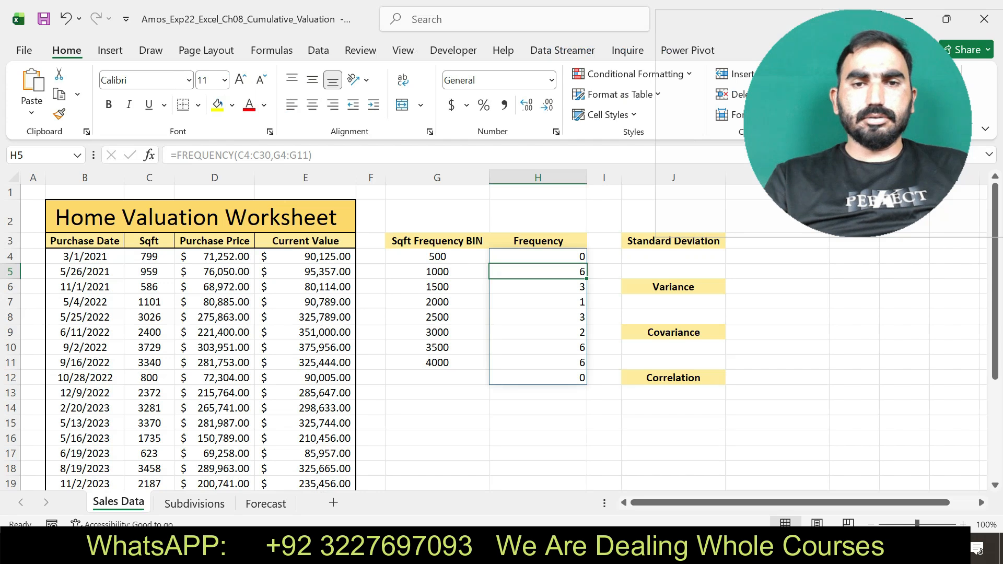
click(673, 257)
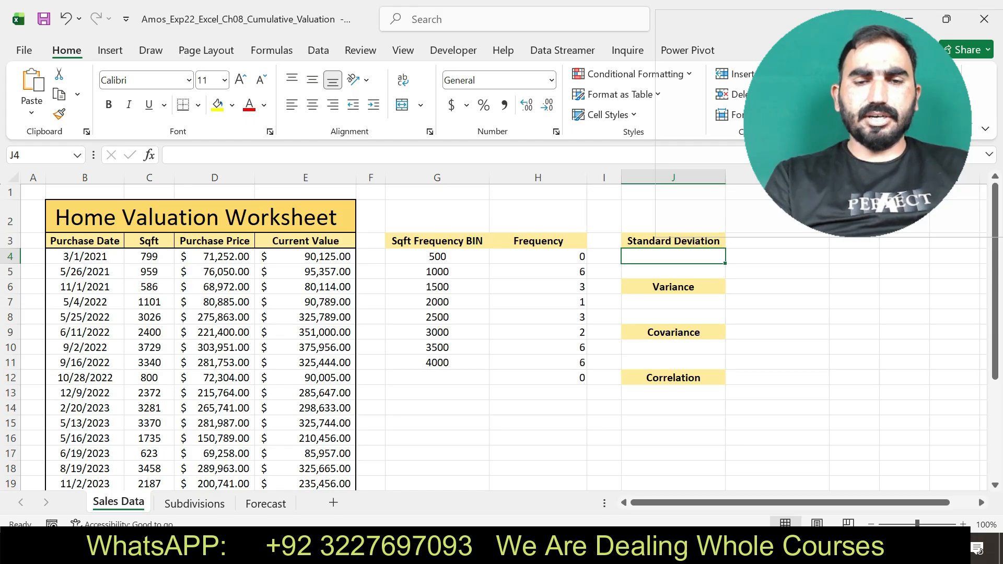
text(=STE)
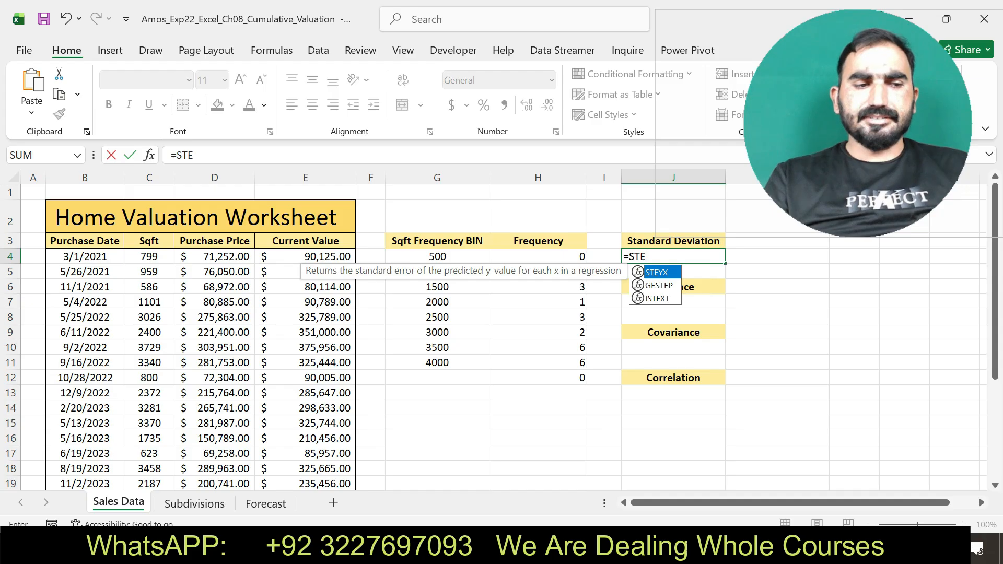
key(BackSpace)
text(D)
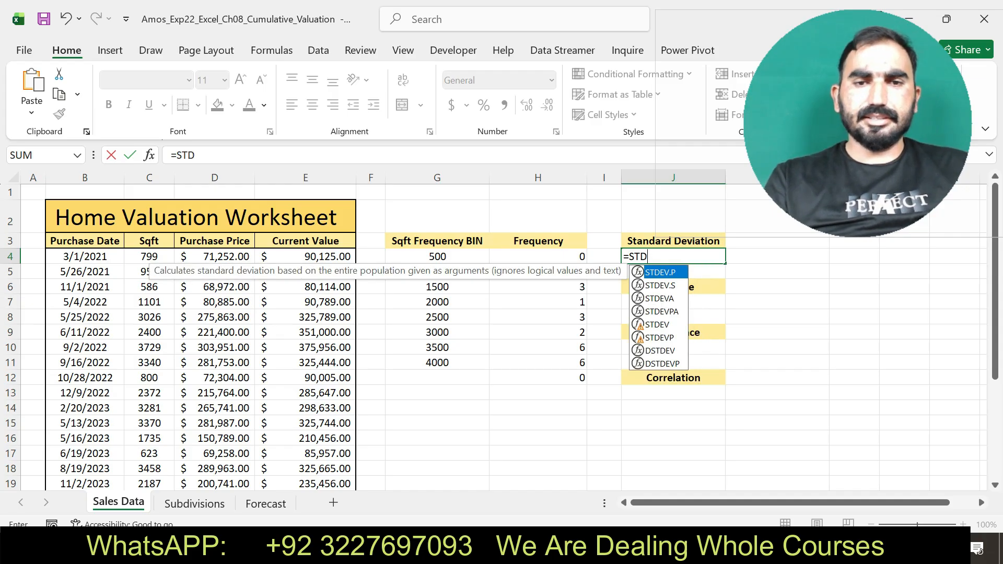
key(Down)
key(Tab)
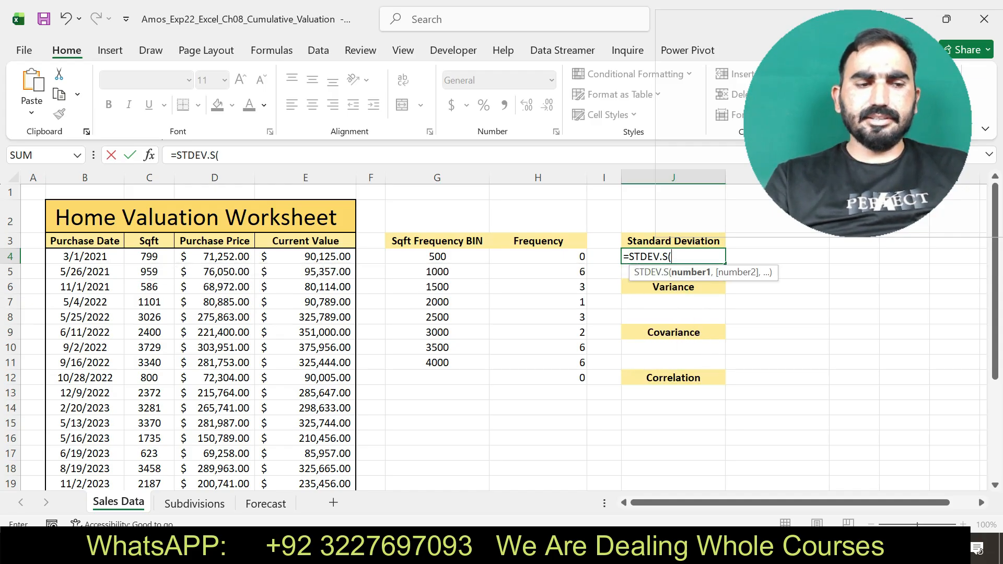
Step: Replace STDEV.S with the STDEV function and complete the formula in J4 as =STDEV(E4:E30)
key(BackSpace)
key(BackSpace)
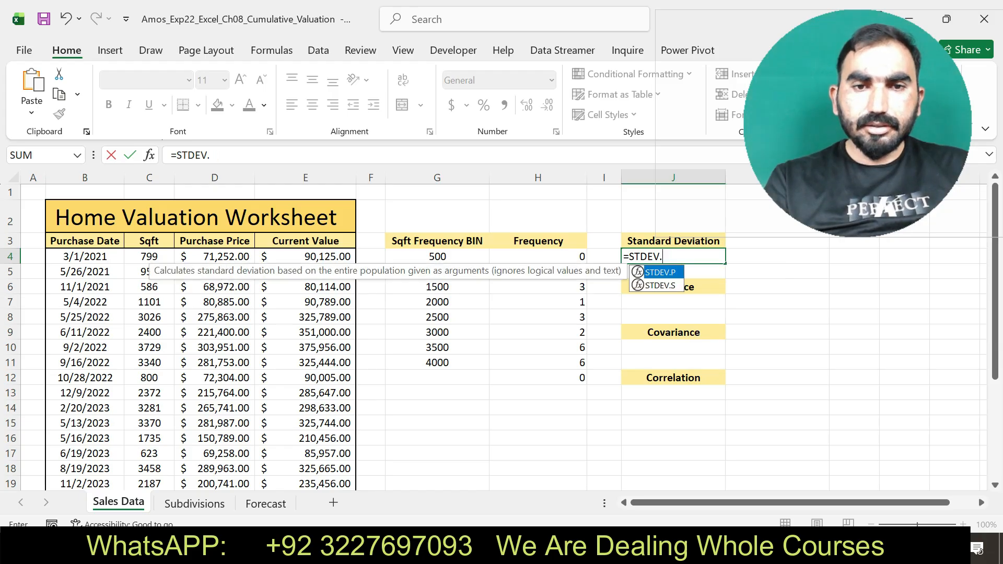
key(BackSpace)
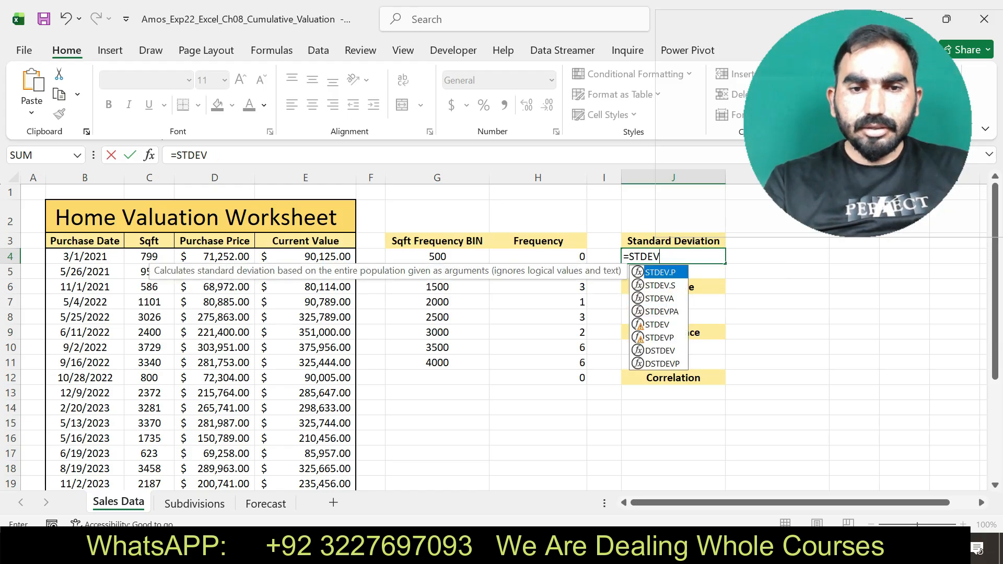
key(Down)
key(Down)
key(Down)
key(Down)
key(Tab)
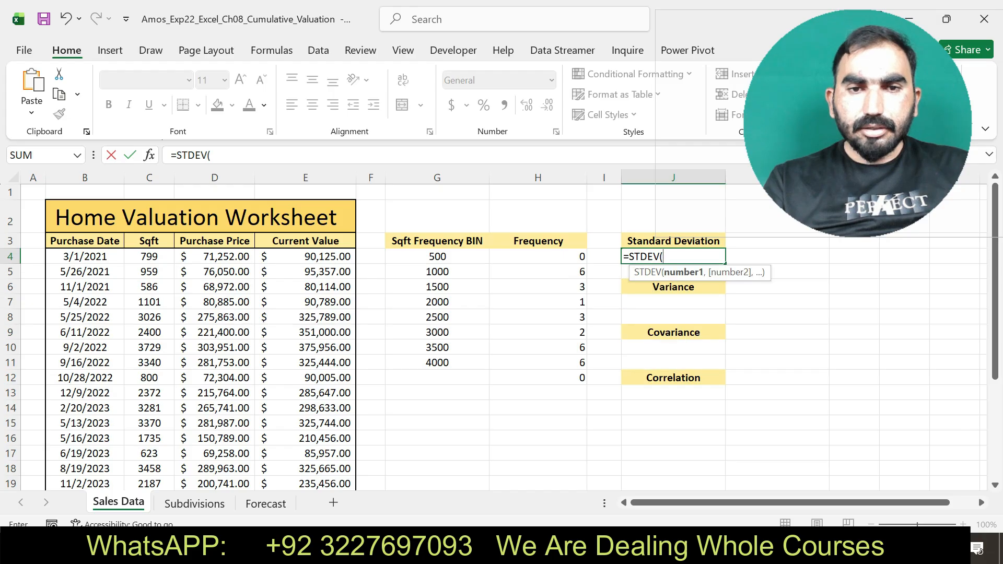
text(E4:E)
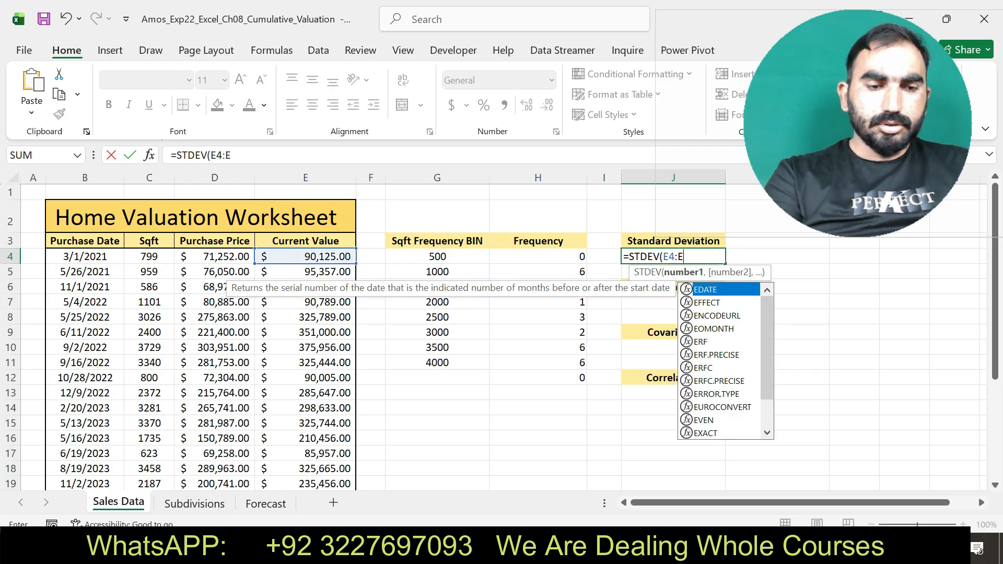
text(30))
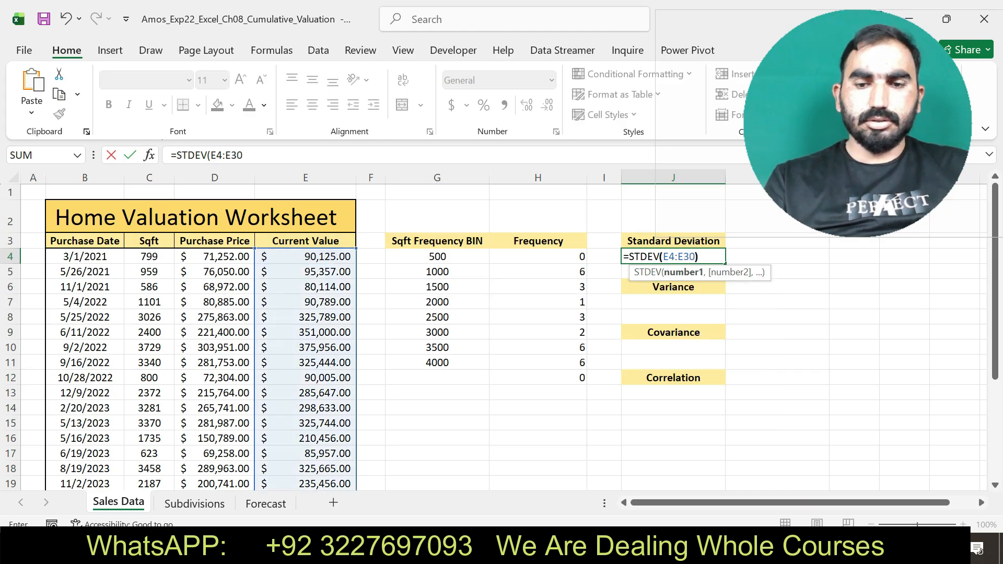
key(Return)
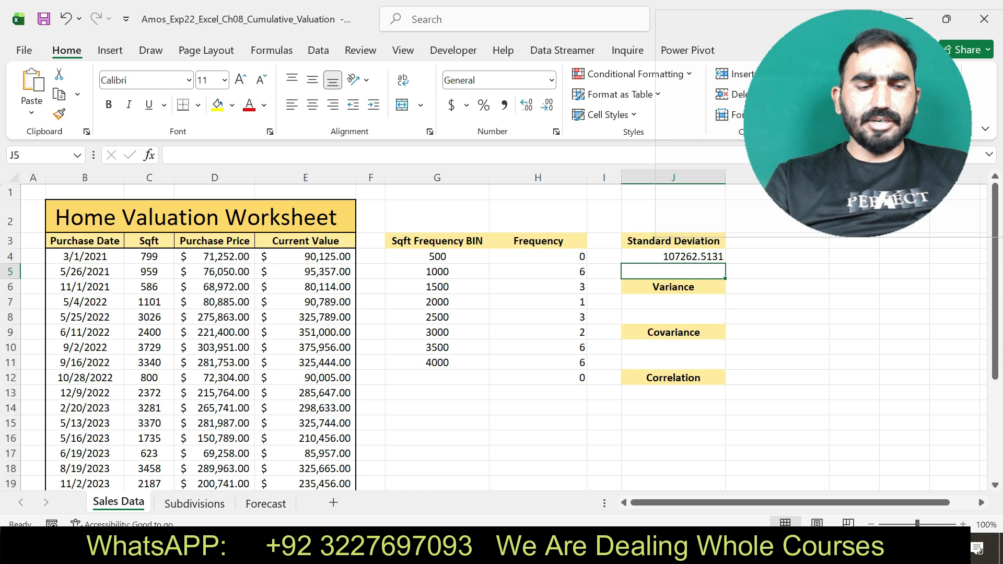
Step: Switch to the Word instructions, undo the step 3 highlight and highlight the step 4 variance instructions in yellow
key(alt+Tab)
key(ctrl+z)
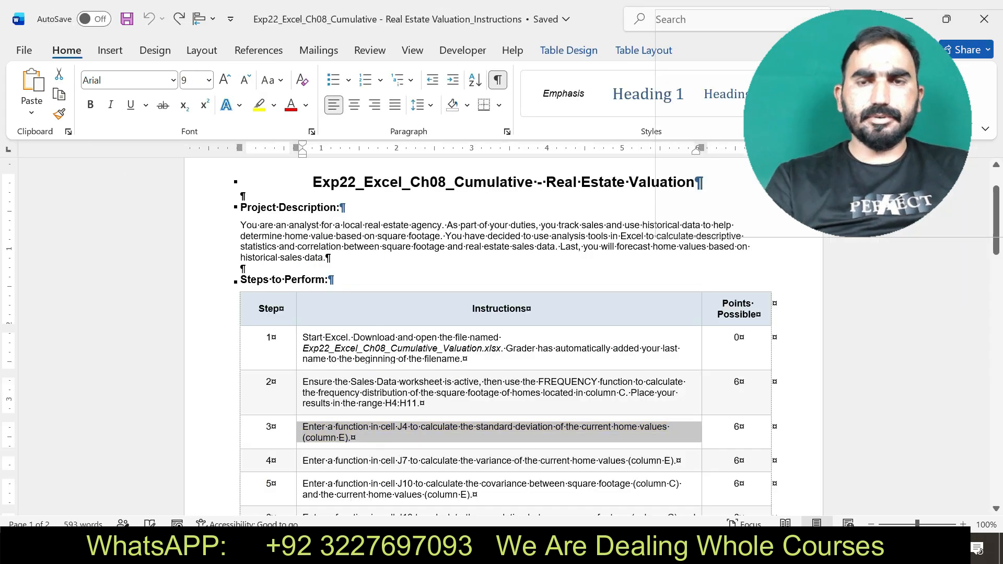
drag(303, 461, 671, 461)
click(734, 433)
drag(303, 460, 671, 460)
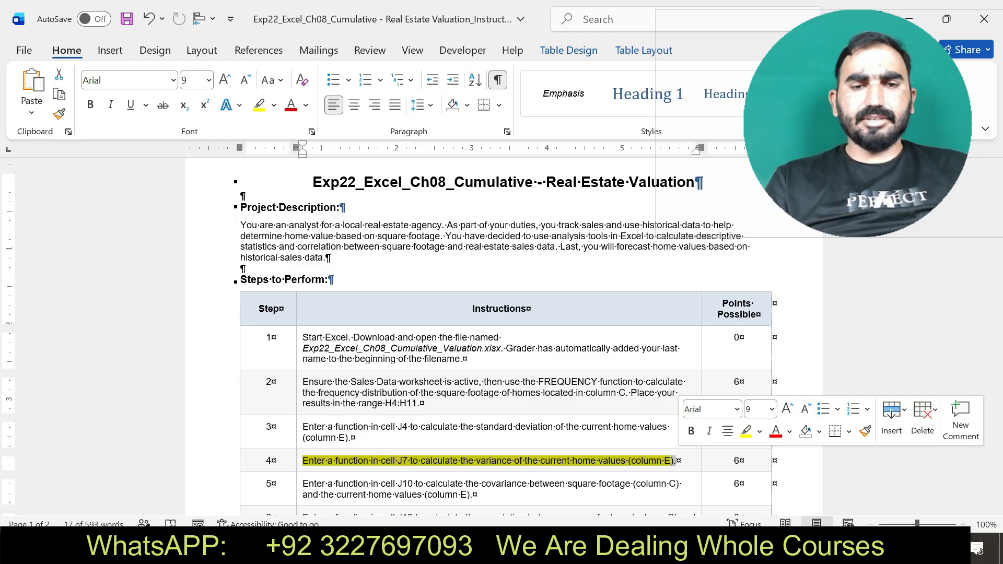
Step: Switch to Excel and enter =VAR(E4:E30) in cell J7 under Variance
key(alt+Tab)
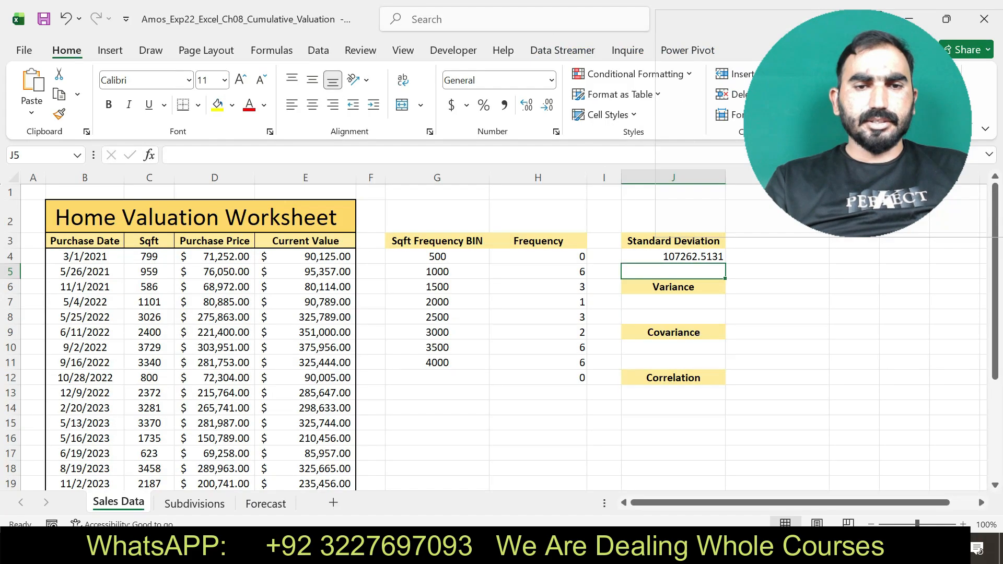
click(673, 302)
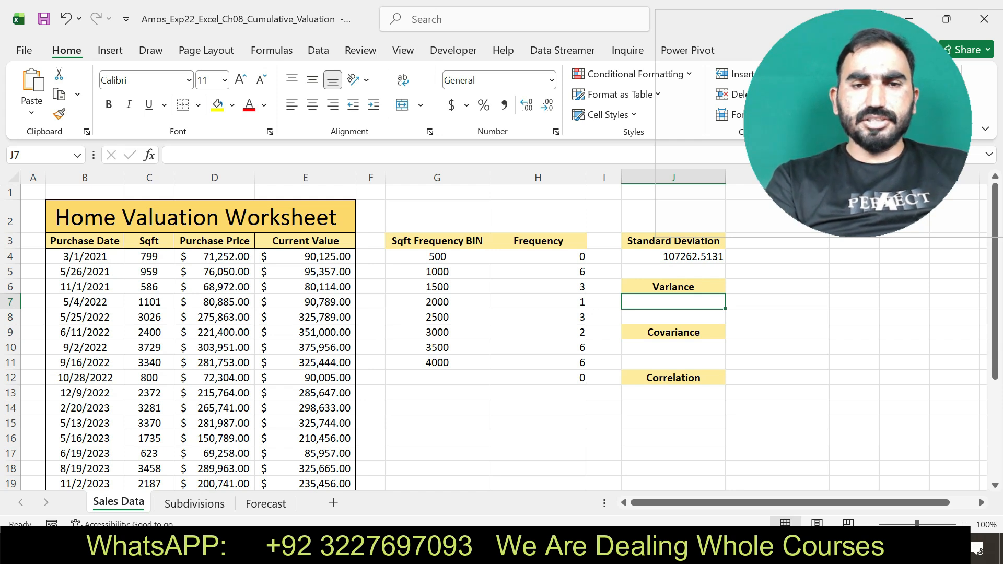
text(=VAR)
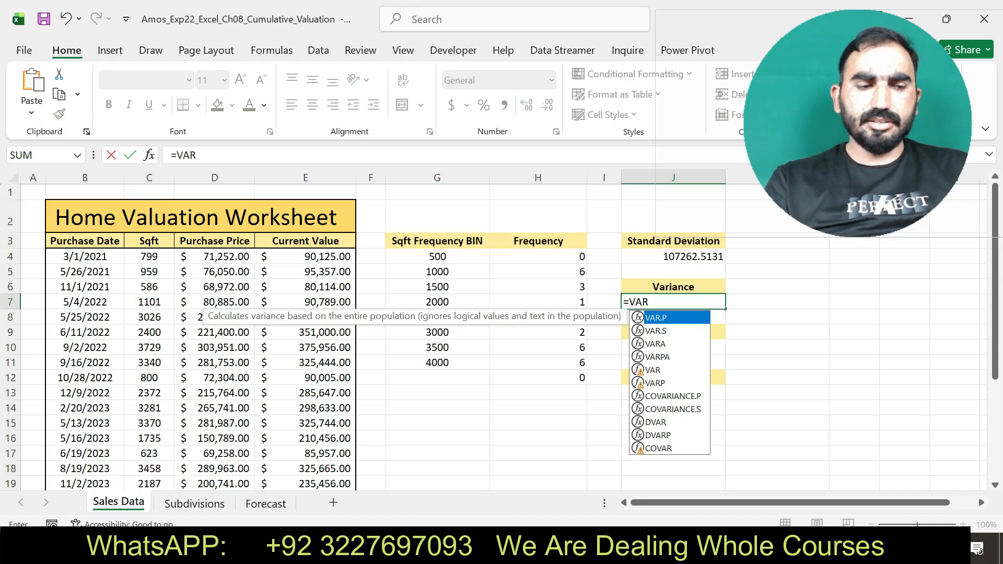
key(Down)
key(Down)
key(Down)
key(Down)
key(Tab)
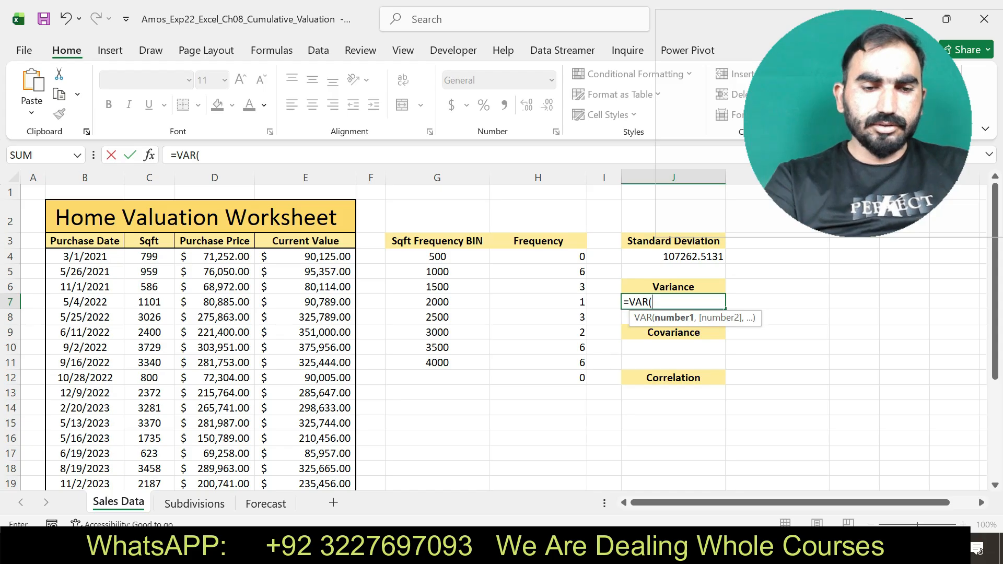
text(R)
key(BackSpace)
text(E4)
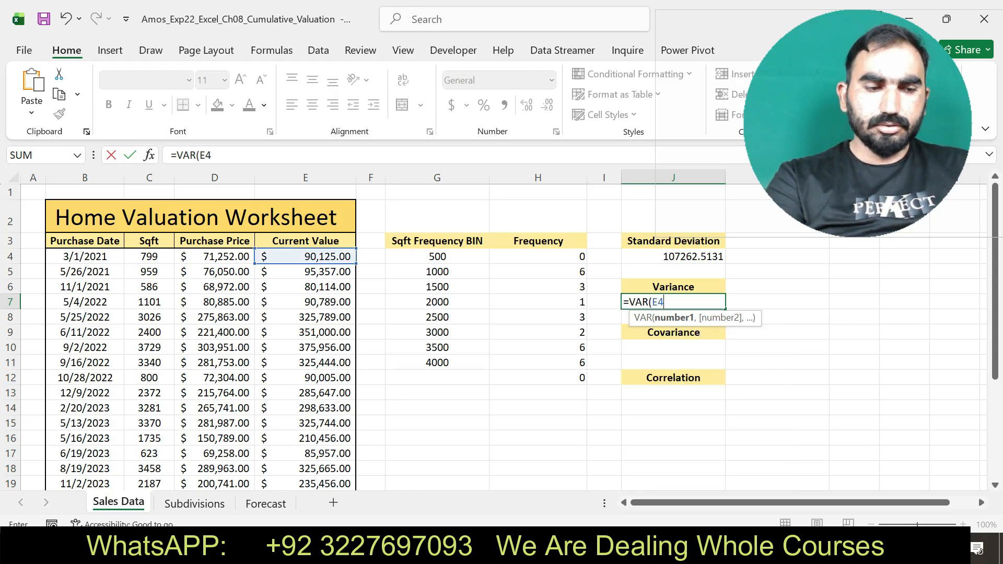
text(:E30)
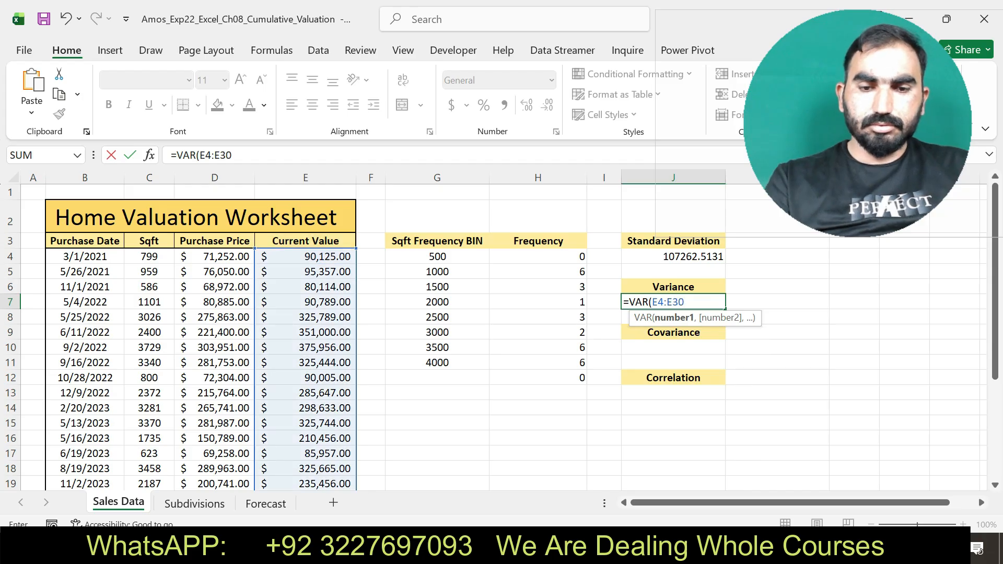
key(Return)
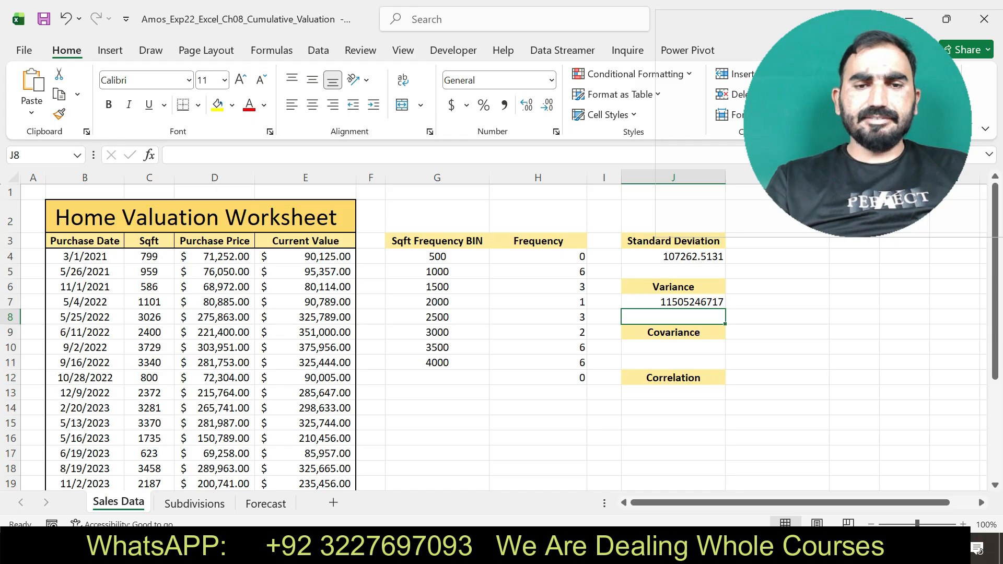
Step: Return to the Word instructions, undo the step 4 highlight and highlight the step 5 covariance row in yellow
key(alt+Tab)
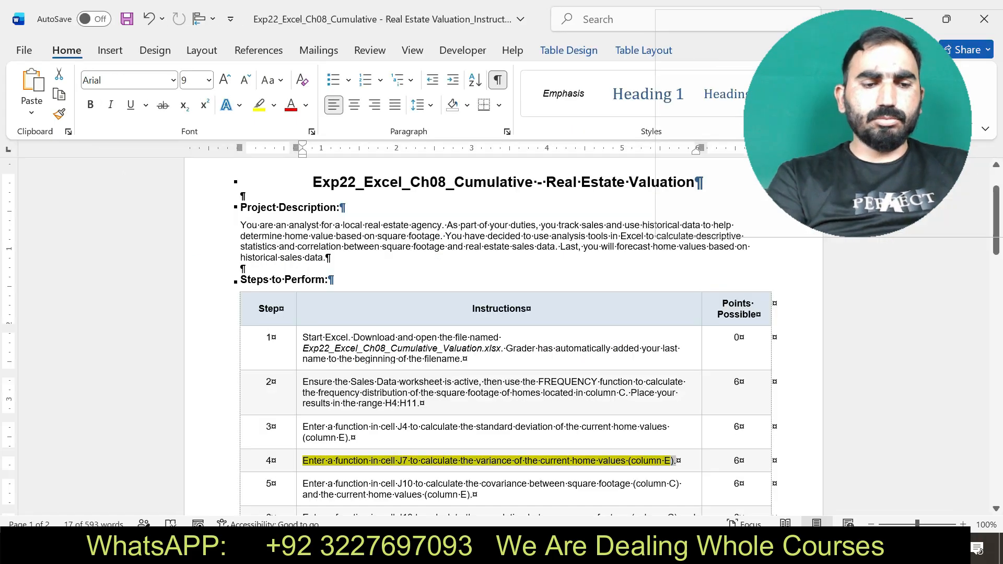
drag(996, 244, 996, 250)
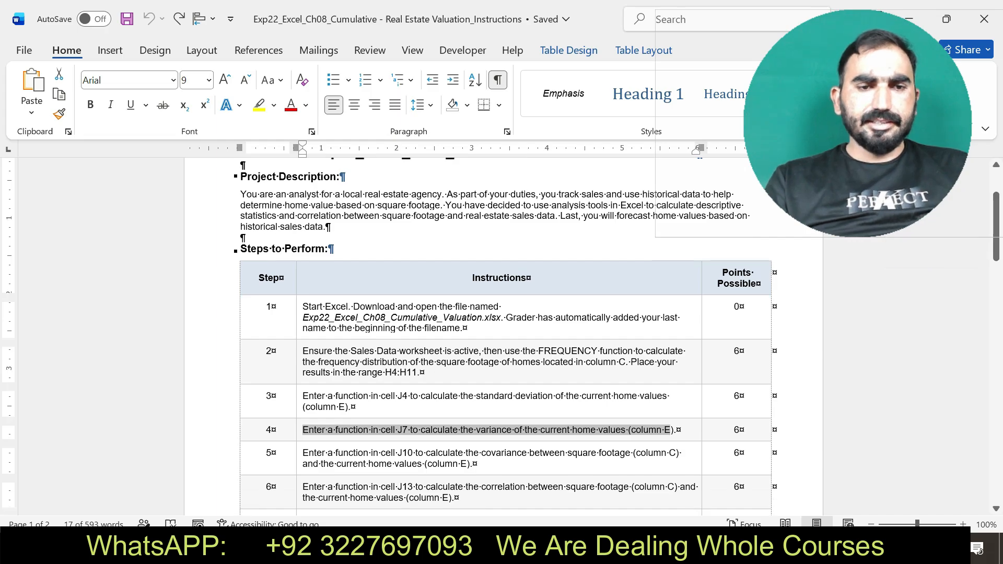
double_click(299, 453)
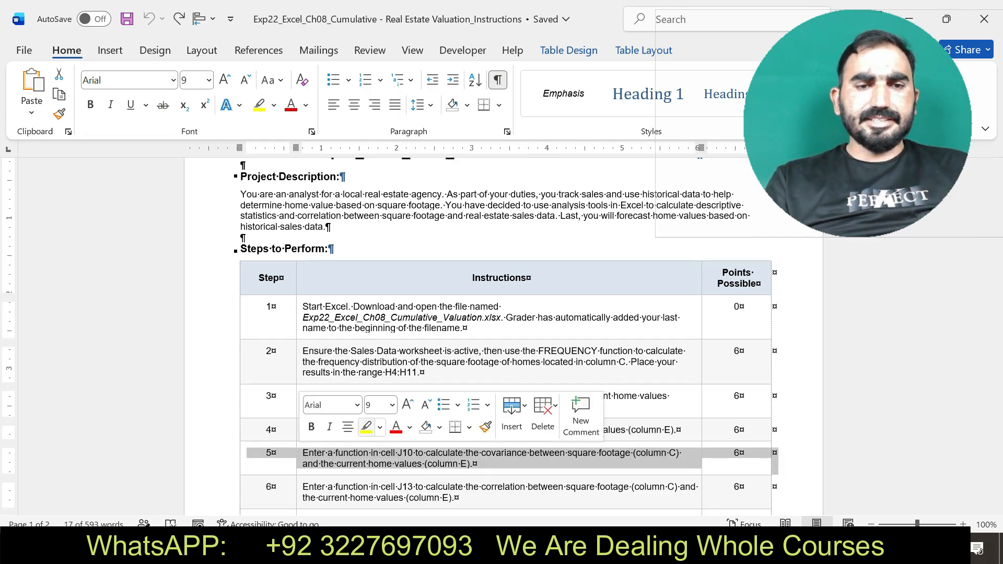
click(367, 427)
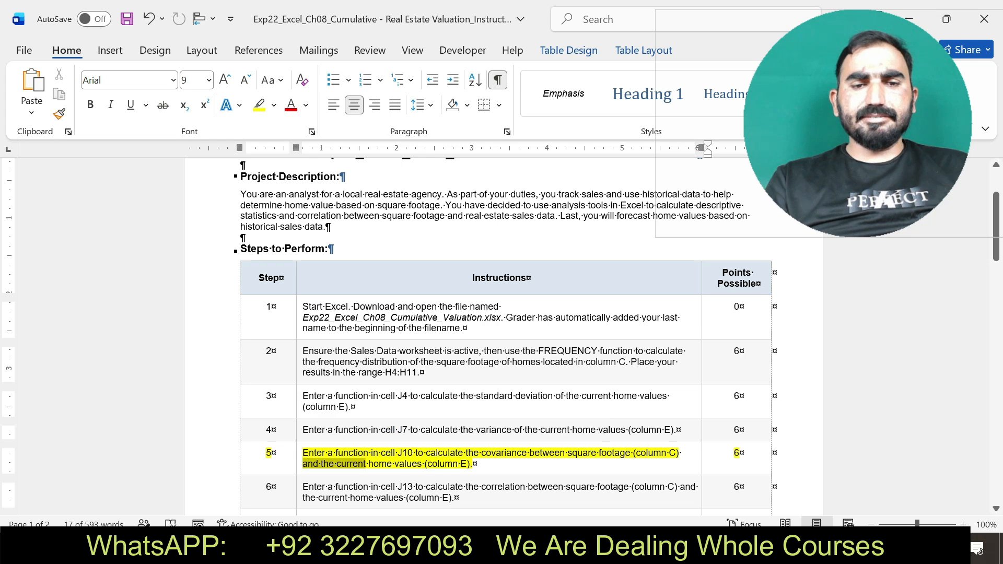
drag(472, 464, 494, 463)
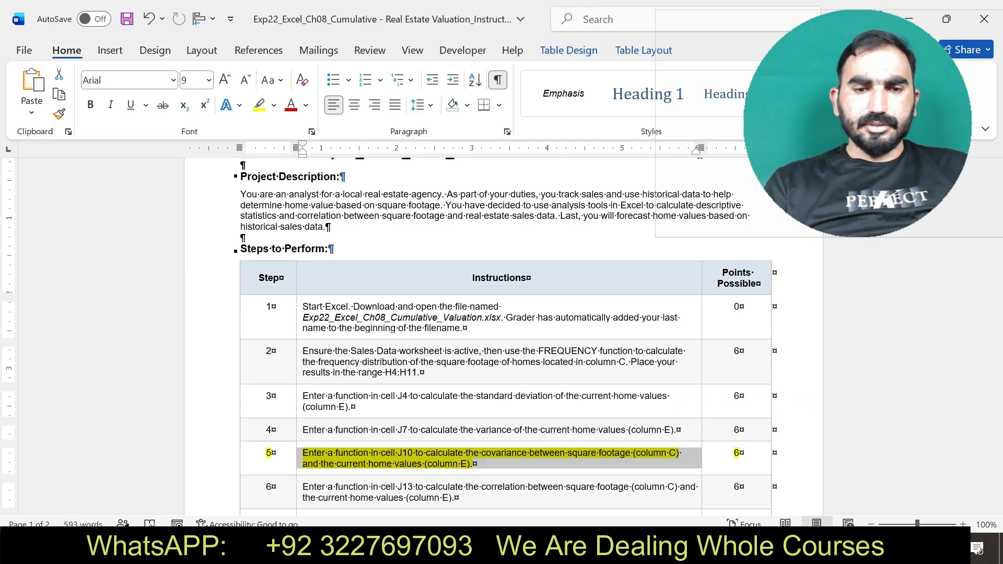
Step: Switch to Excel and enter =COVAR(C4:C30,E4:E30) in cell J10 under Covariance
key(alt+Tab)
click(673, 348)
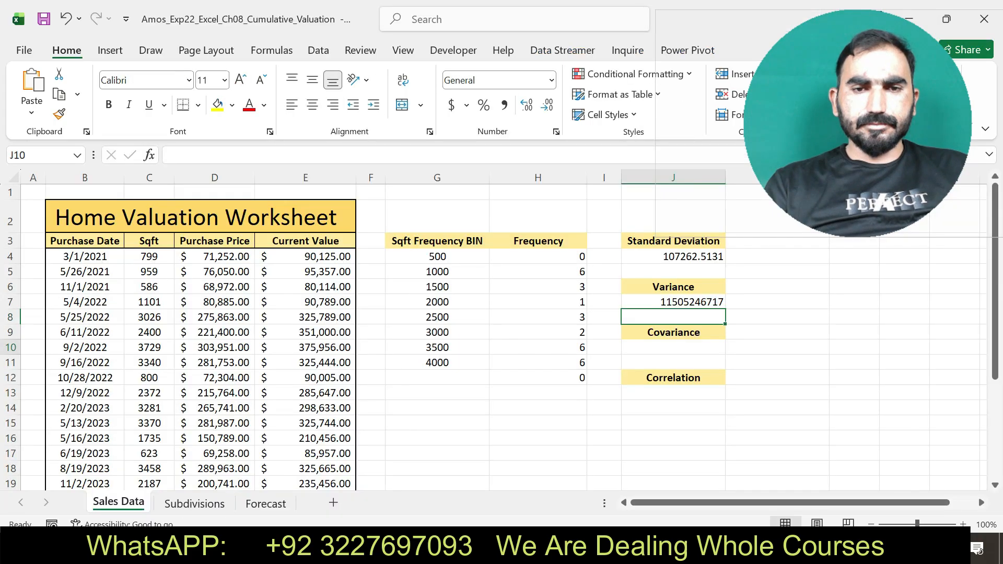
text(=COV)
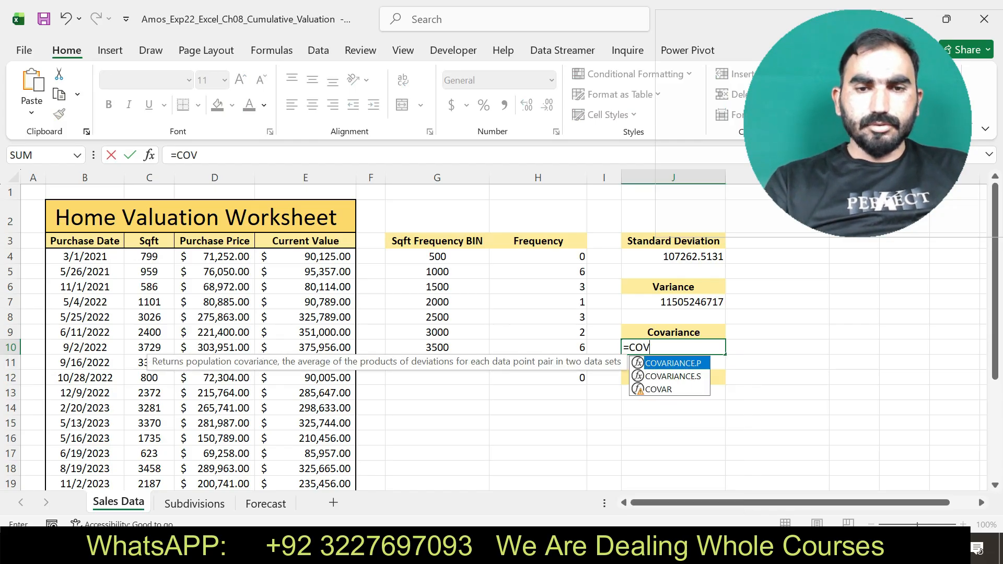
text(AR()
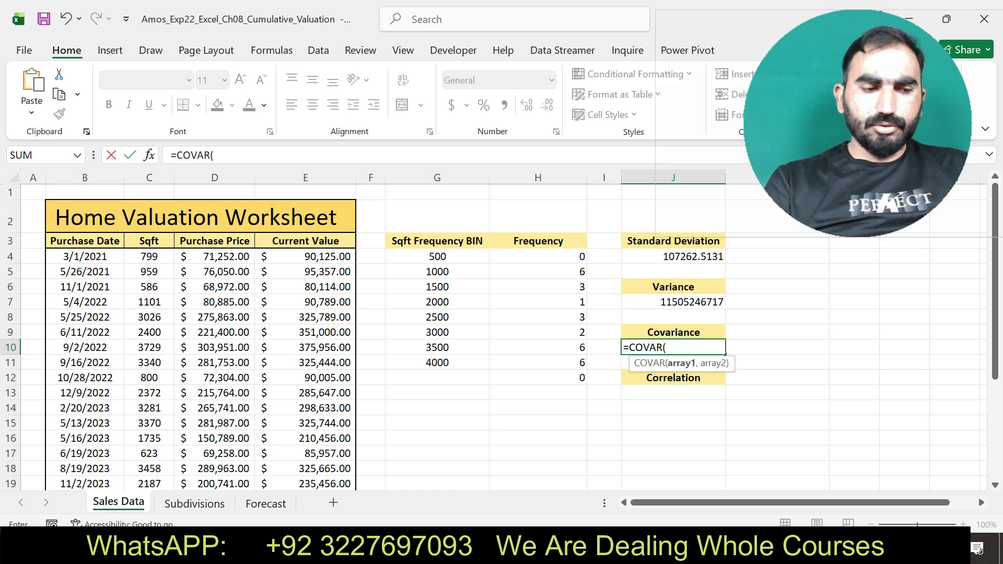
text(C4:)
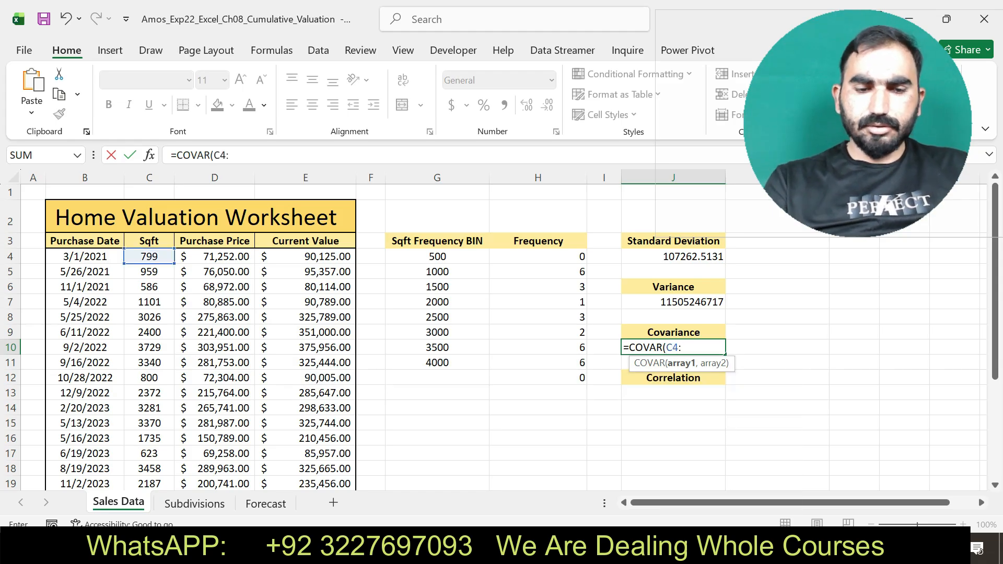
text(C30)
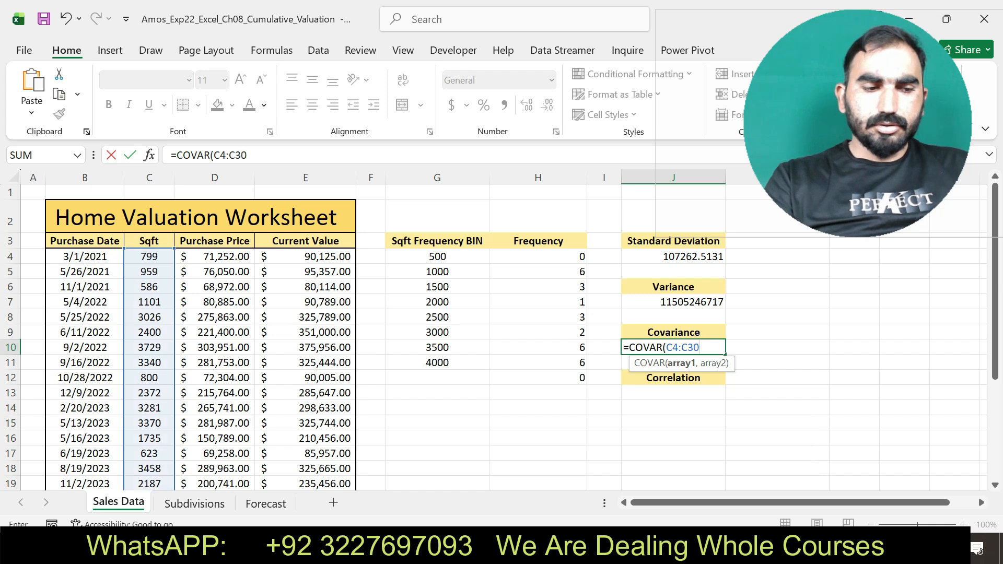
text(,)
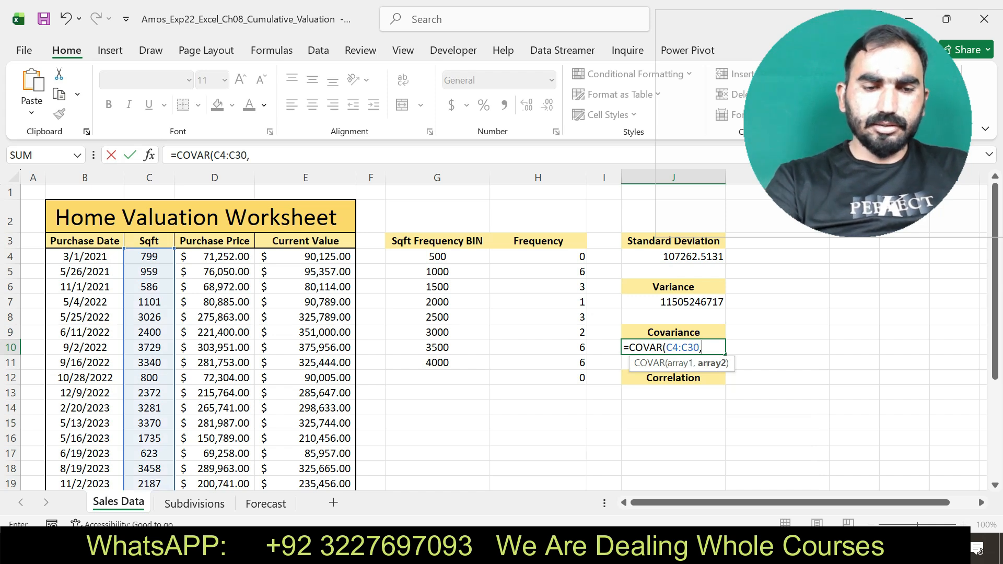
text(E3)
key(BackSpace)
text(4)
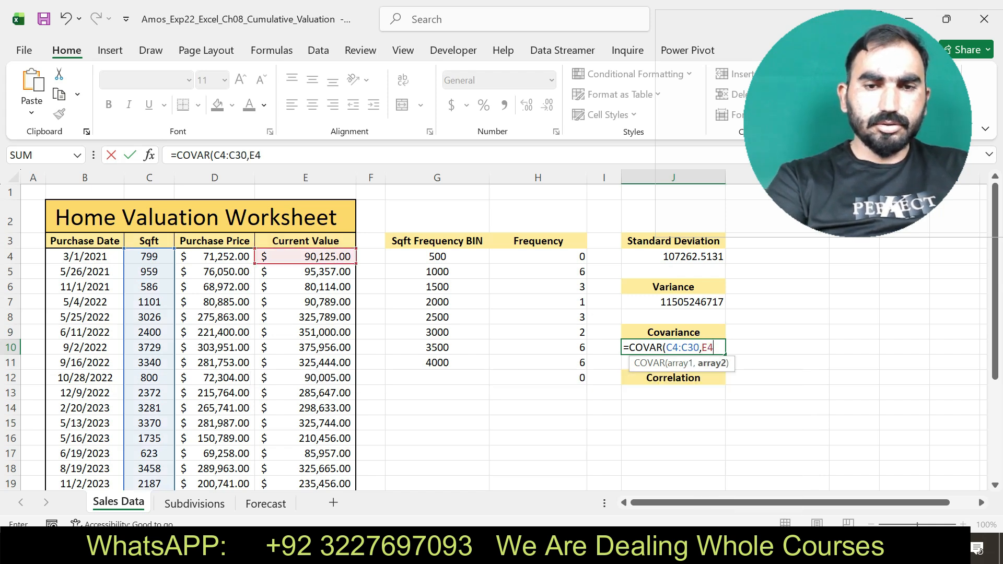
text(:E3)
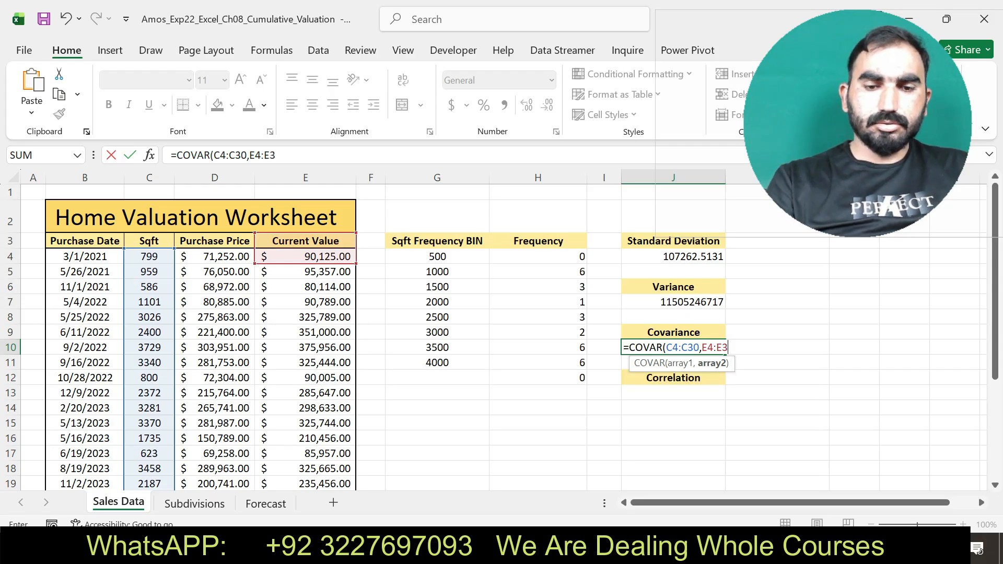
text(0))
key(Return)
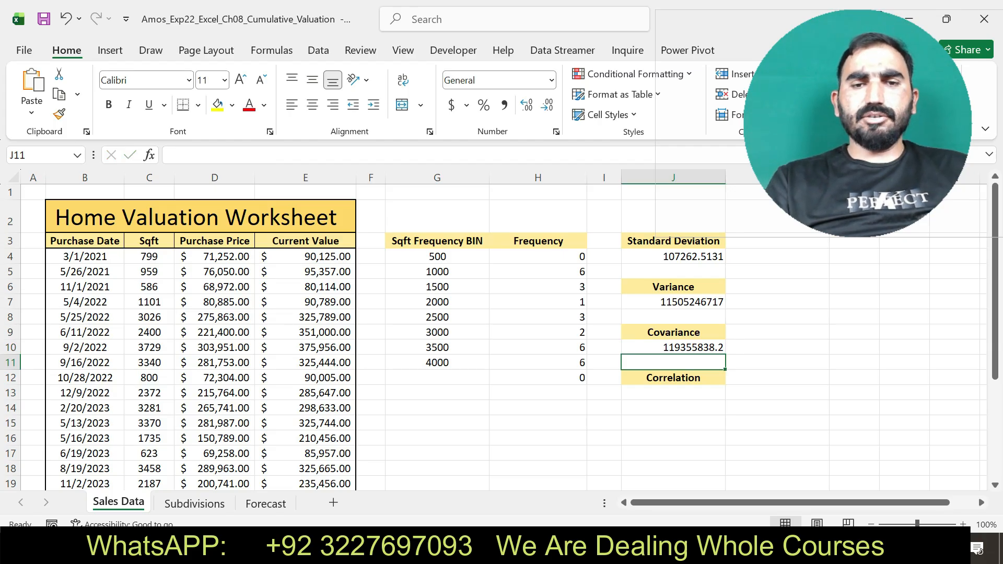
Step: Switch to the Word instructions, undo the step 5 highlight and highlight the step 6 correlation instructions in yellow
key(alt+Tab)
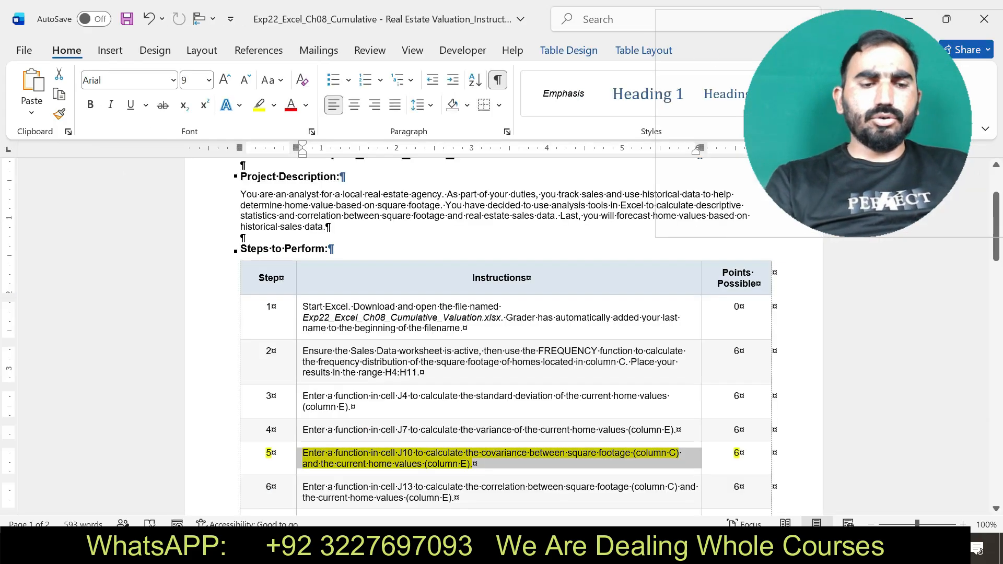
key(ctrl+z)
drag(303, 487, 462, 449)
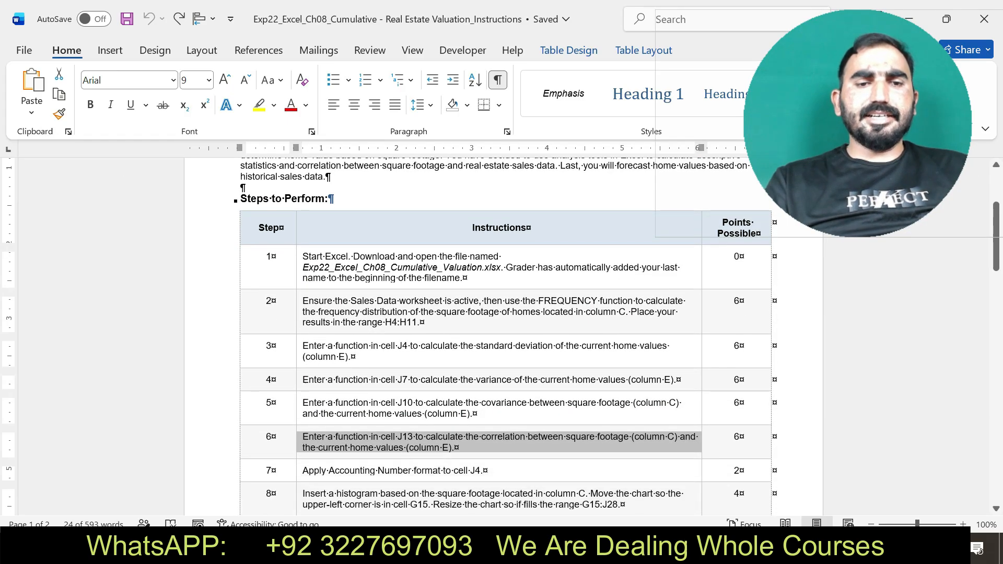
click(496, 424)
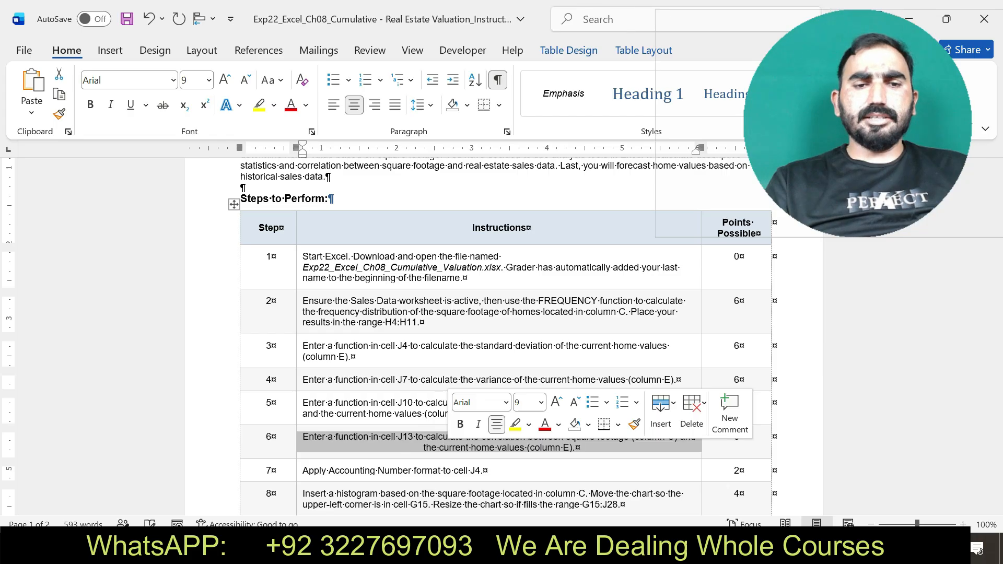
click(515, 424)
drag(303, 437, 575, 448)
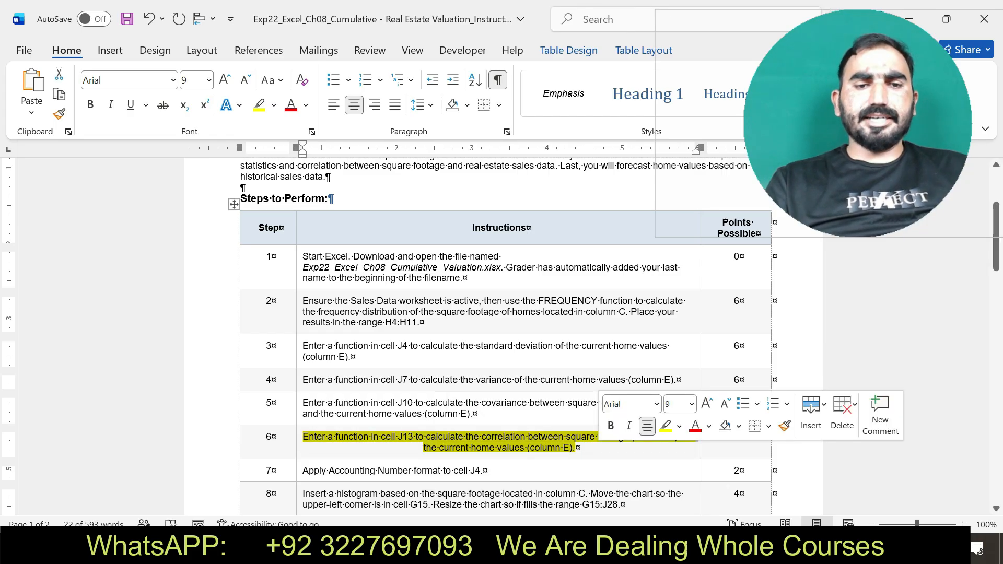
Step: Switch to Excel and select cell J13 under Correlation on the Sales Data sheet
key(alt+Tab)
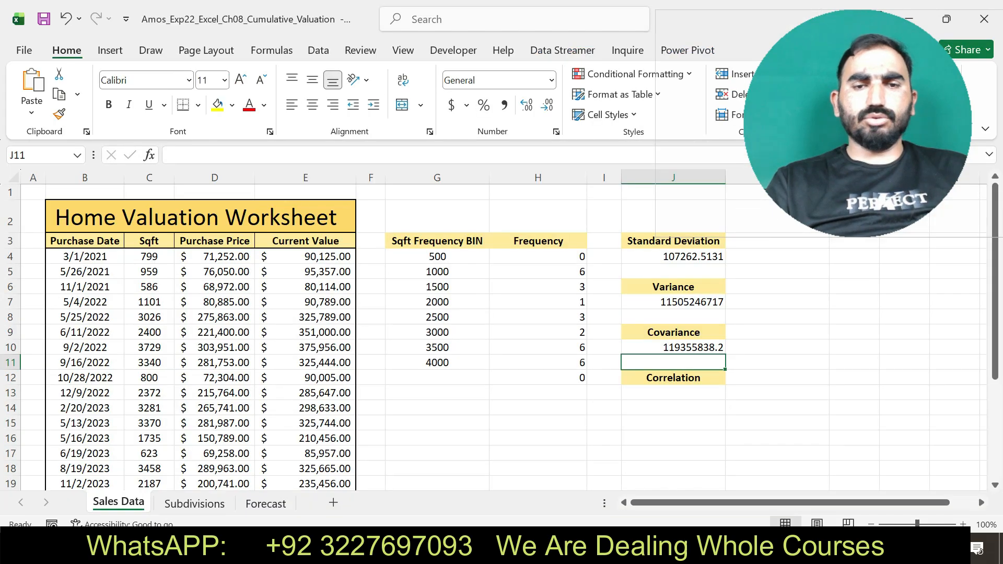
click(673, 393)
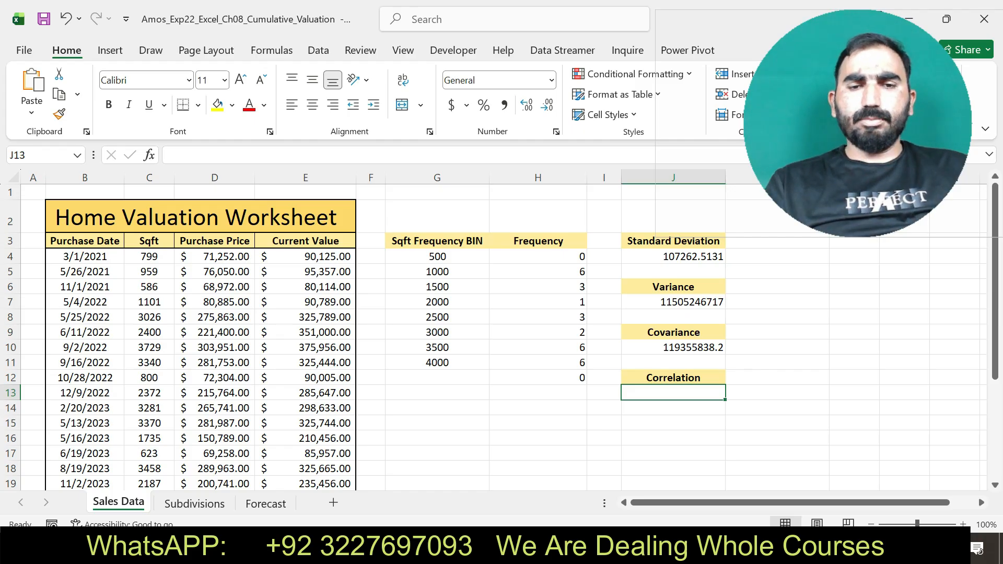
text(CORR)
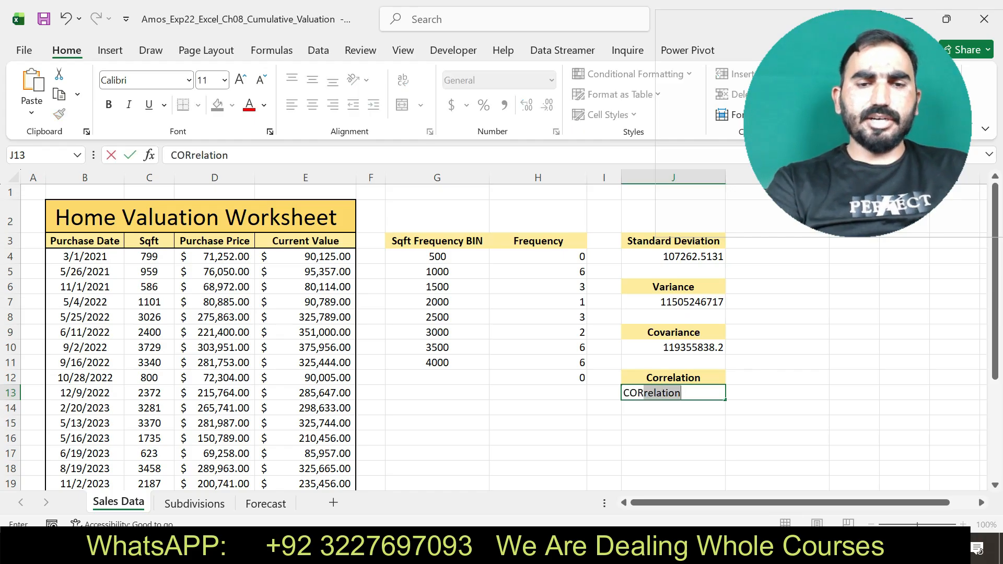
key(BackSpace)
key(BackSpace)
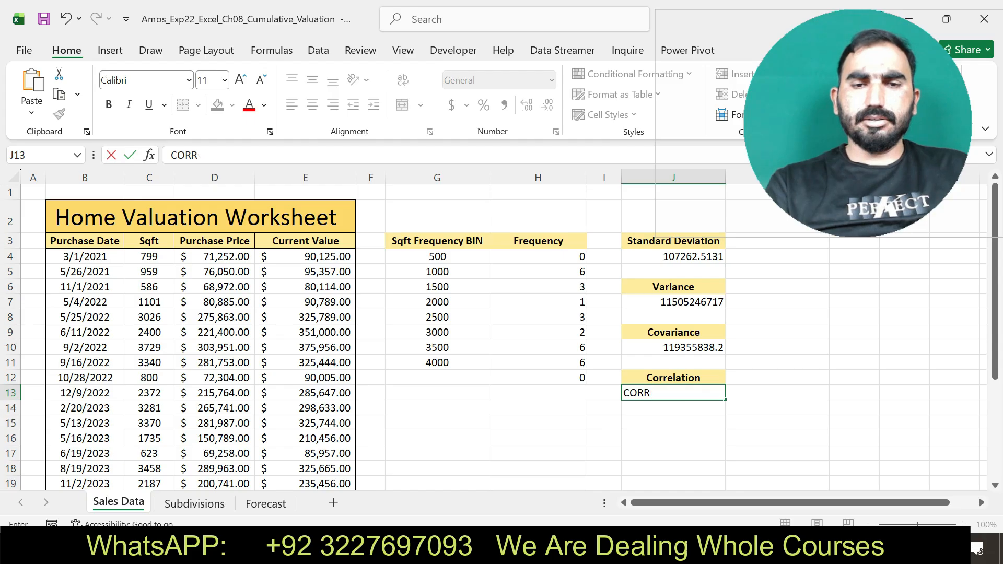
key(BackSpace)
key(BackSpace)
key(BackSpace)
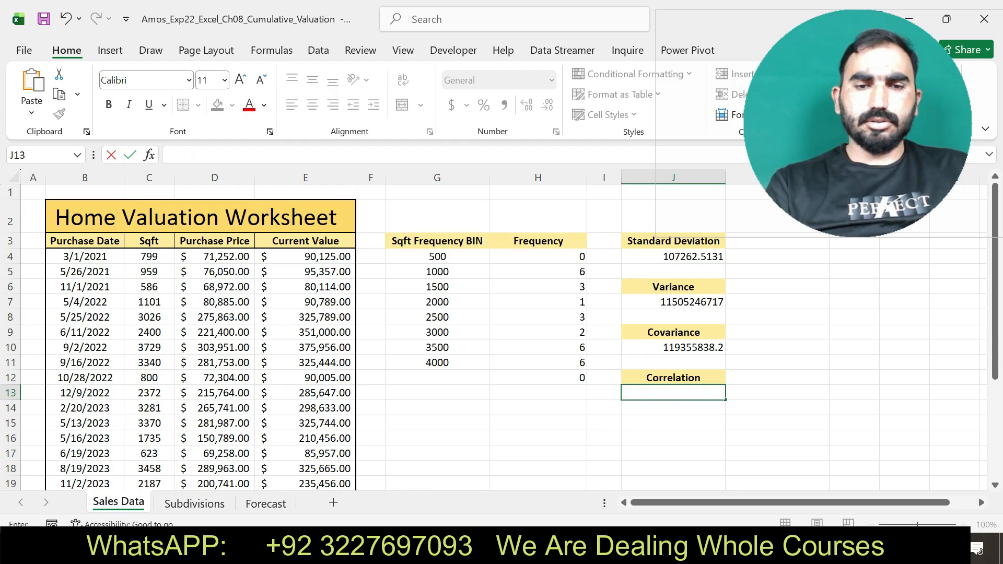
Step: Enter =CORREL(C4:C30,E4:E30) in cell J13 under Correlation
text(=)
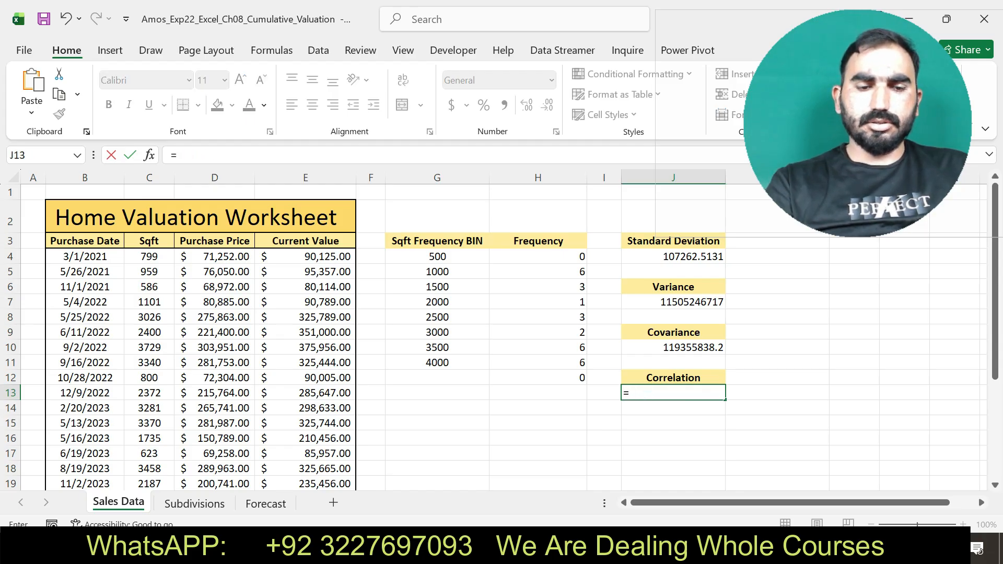
text(COR)
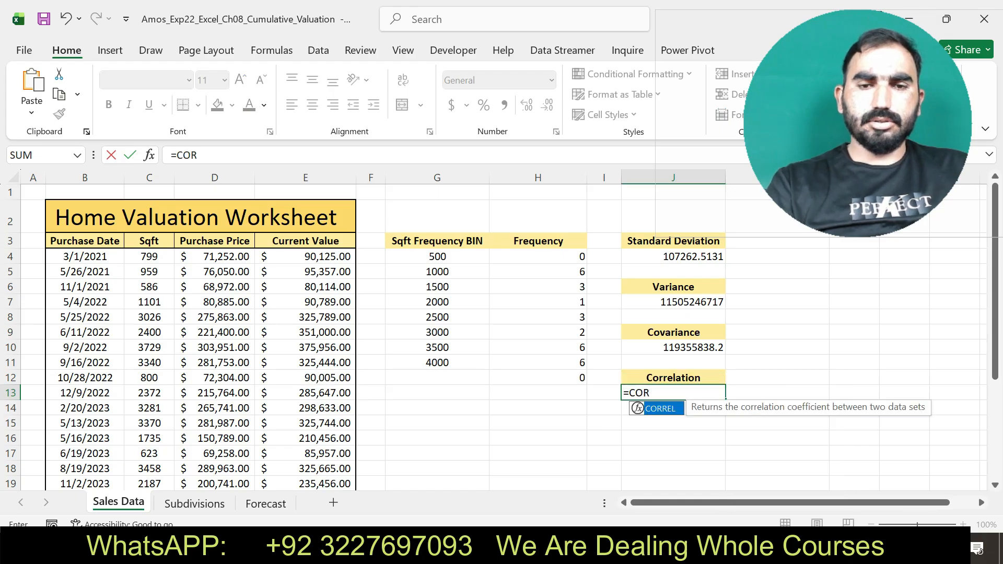
key(Tab)
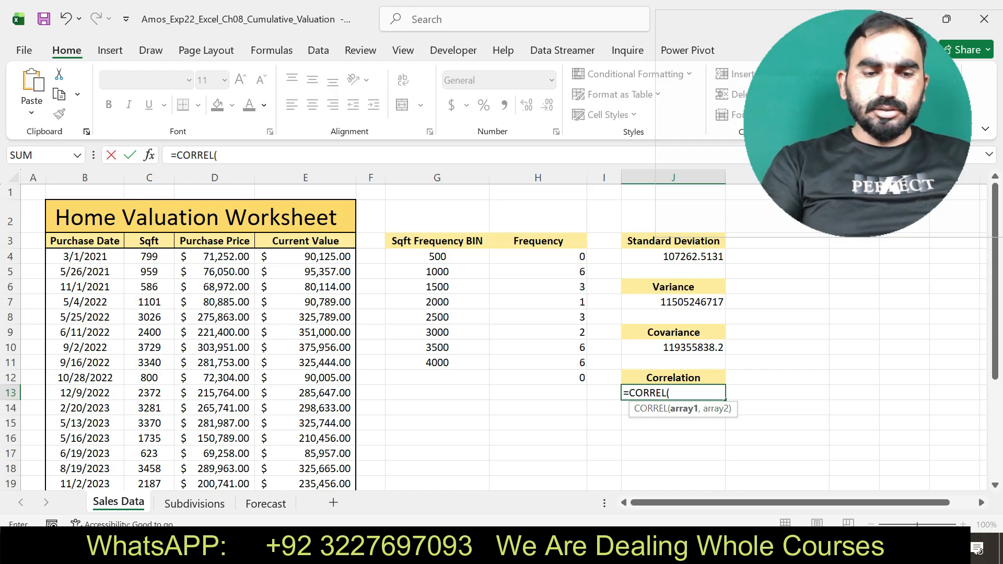
text(C4:C)
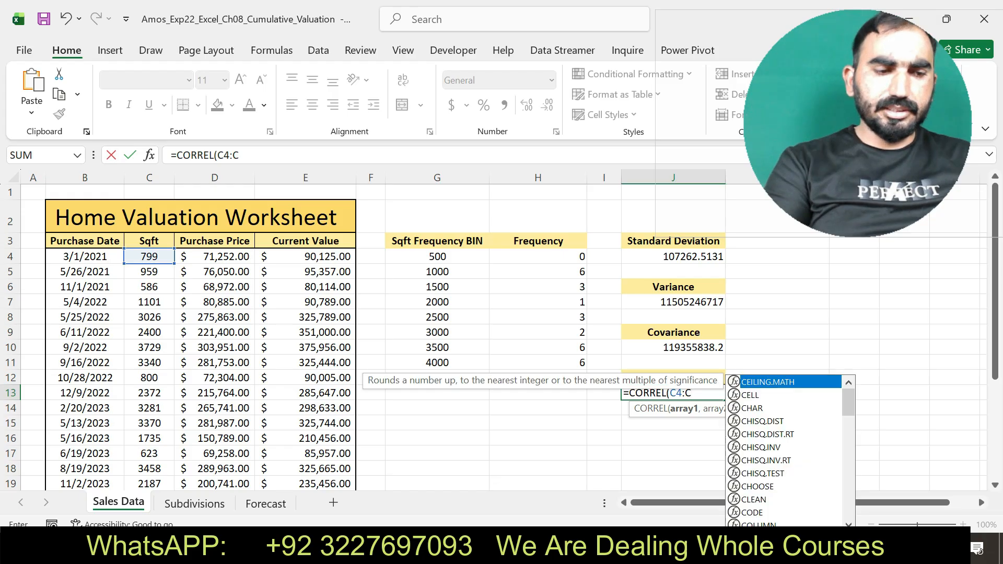
text(30)
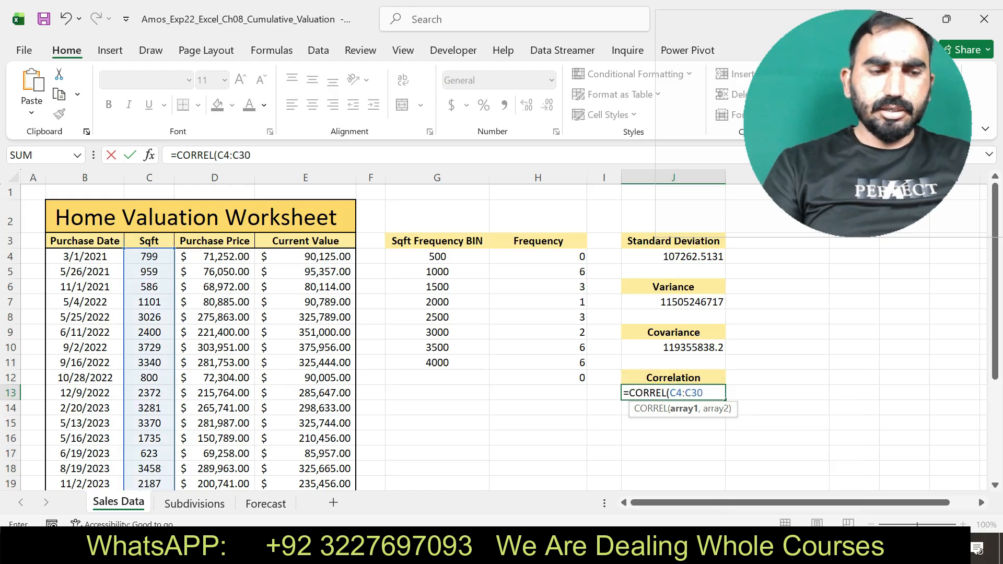
text(,)
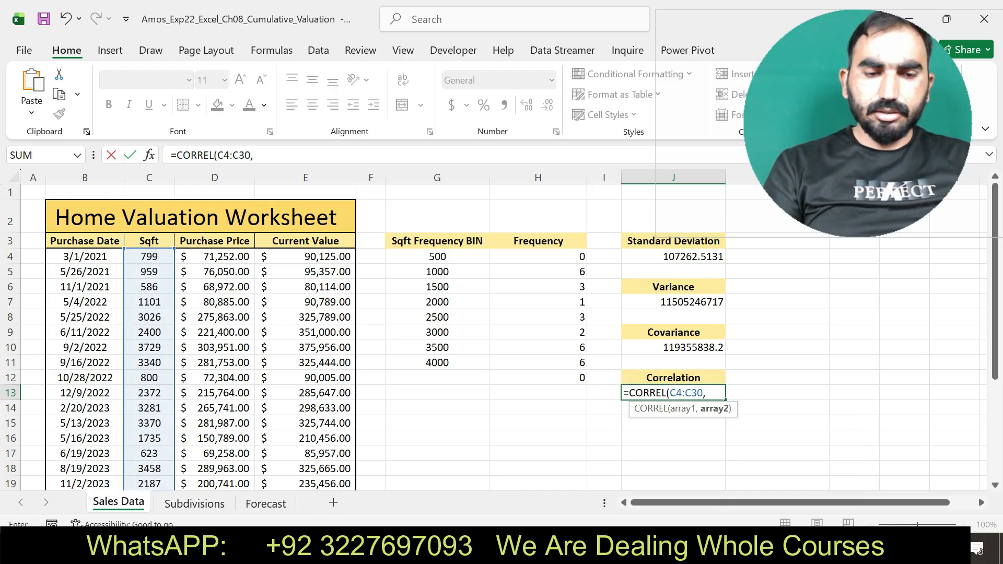
text(E4)
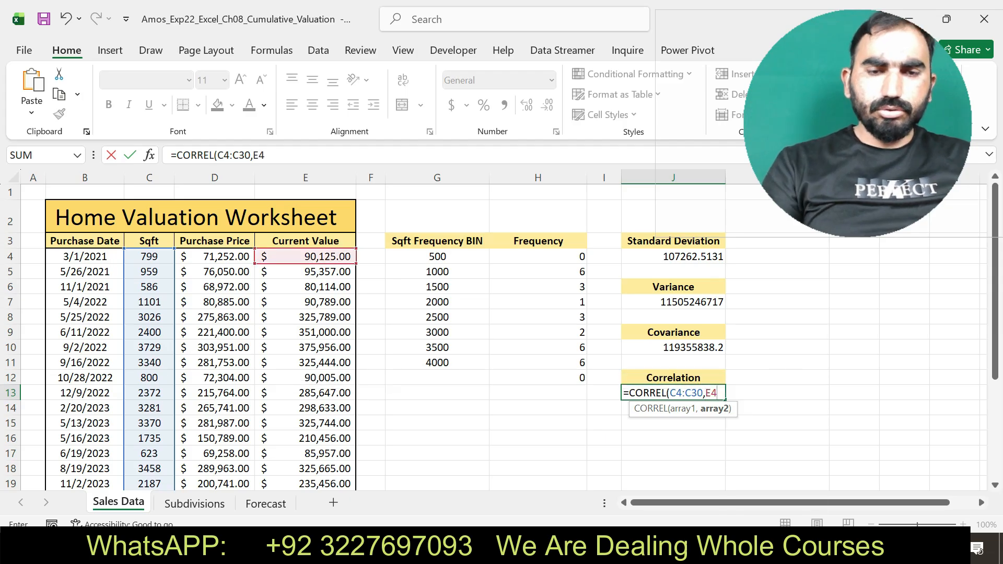
text(:E30))
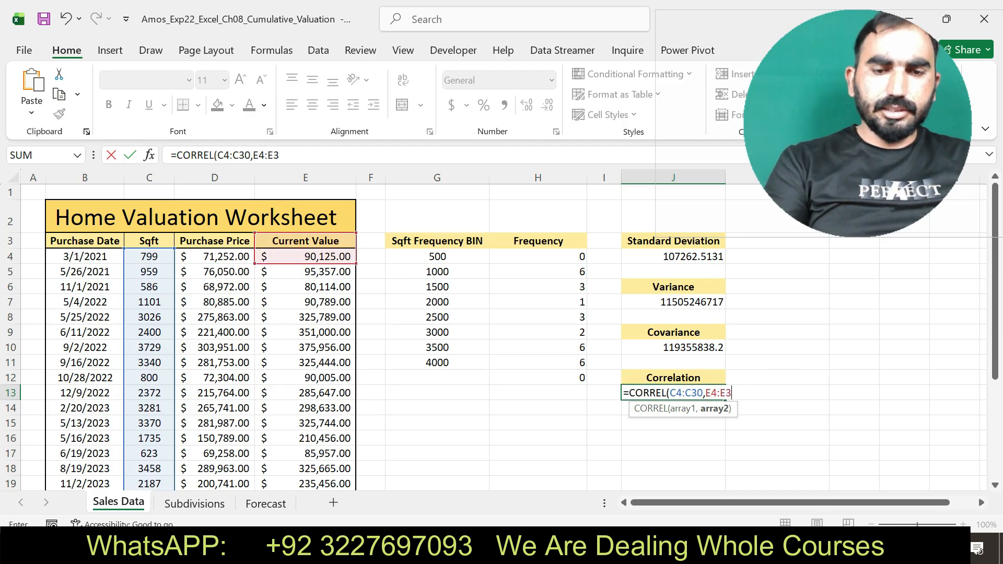
key(Return)
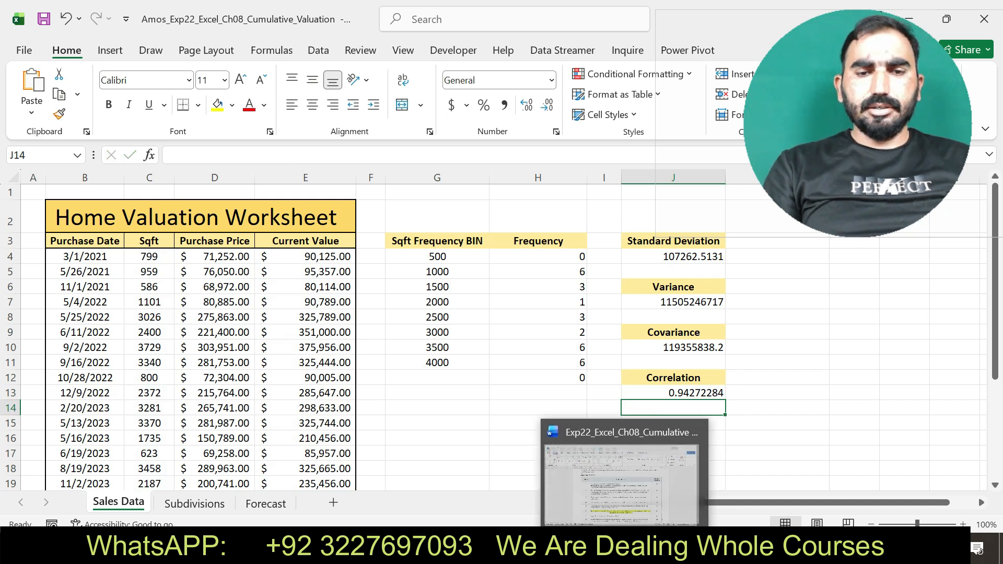
Step: Switch to the Word instructions, undo the step 6 highlight and highlight the step 7 text in yellow
click(617, 547)
key(ctrl+z)
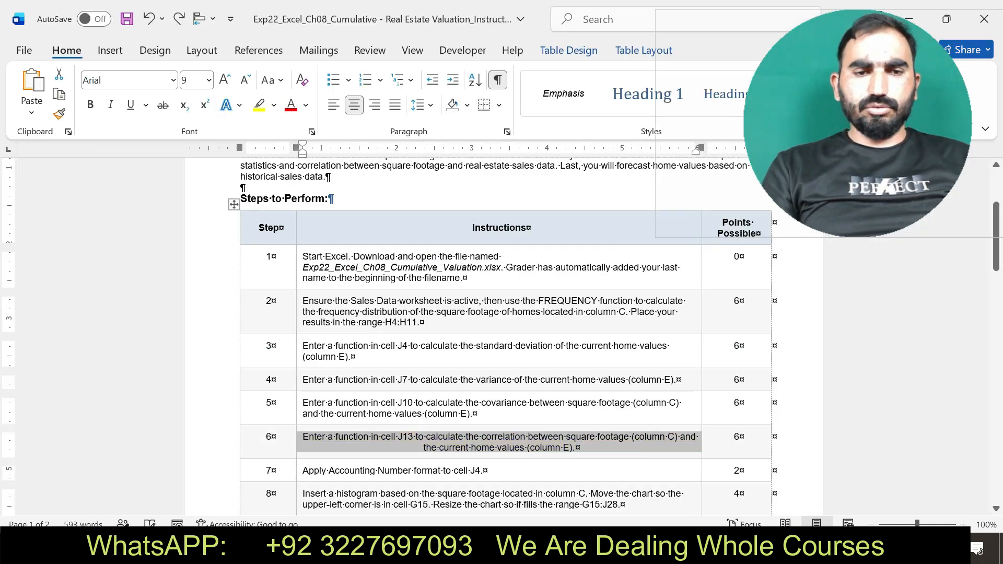
drag(303, 471, 481, 470)
click(549, 446)
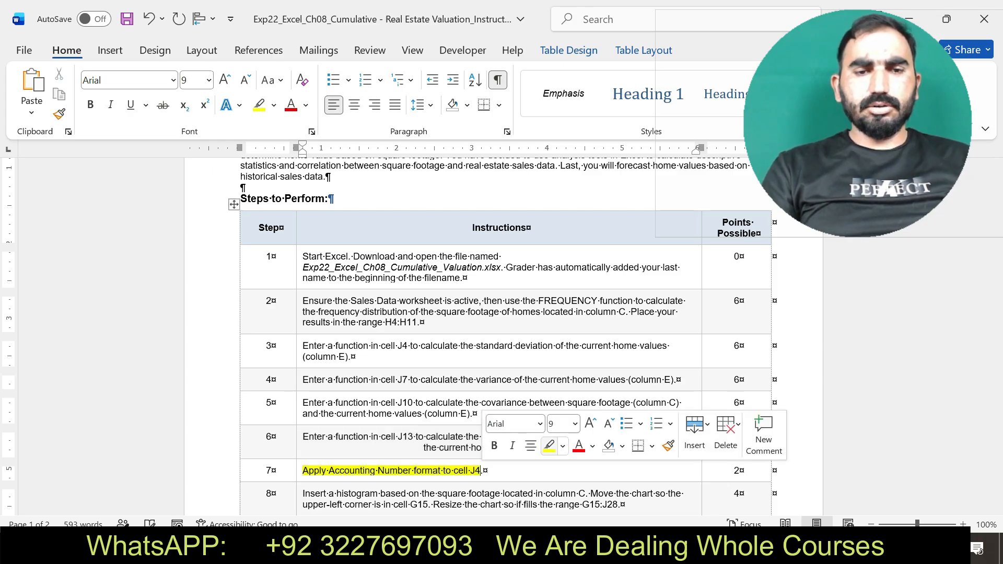
Step: Switch to Excel and apply Accounting Number format to the standard deviation in cell J4
key(alt+Tab)
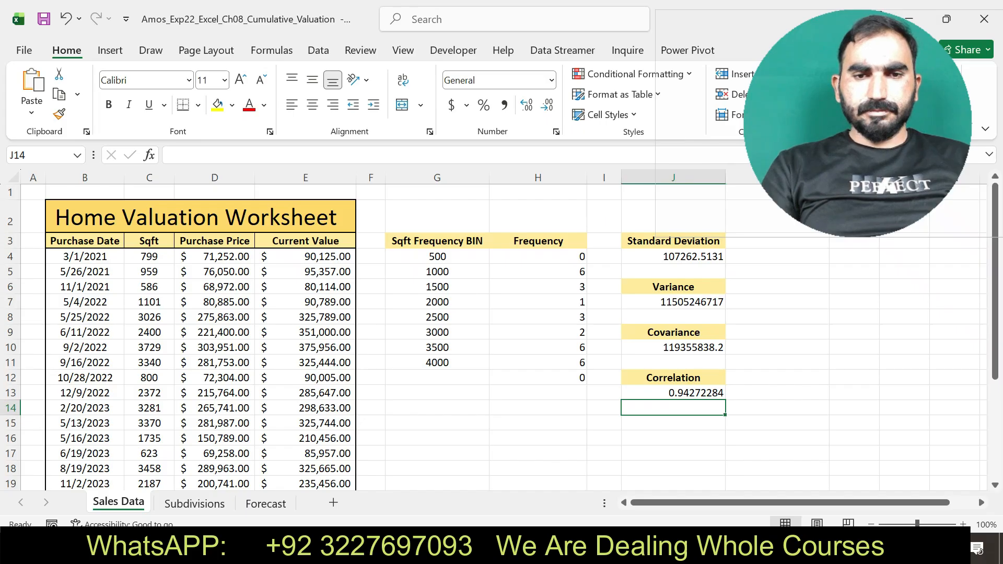
key(Up)
click(672, 256)
click(451, 105)
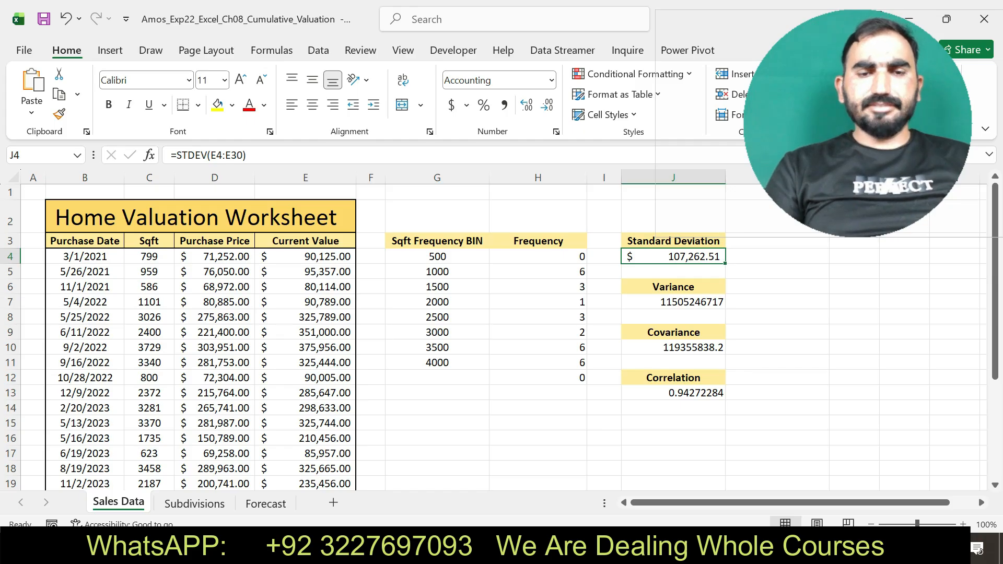
Step: Return to the Word instructions, undo the step 7 highlight and highlight the step 8 histogram instructions in yellow
key(alt+Tab)
key(ctrl+z)
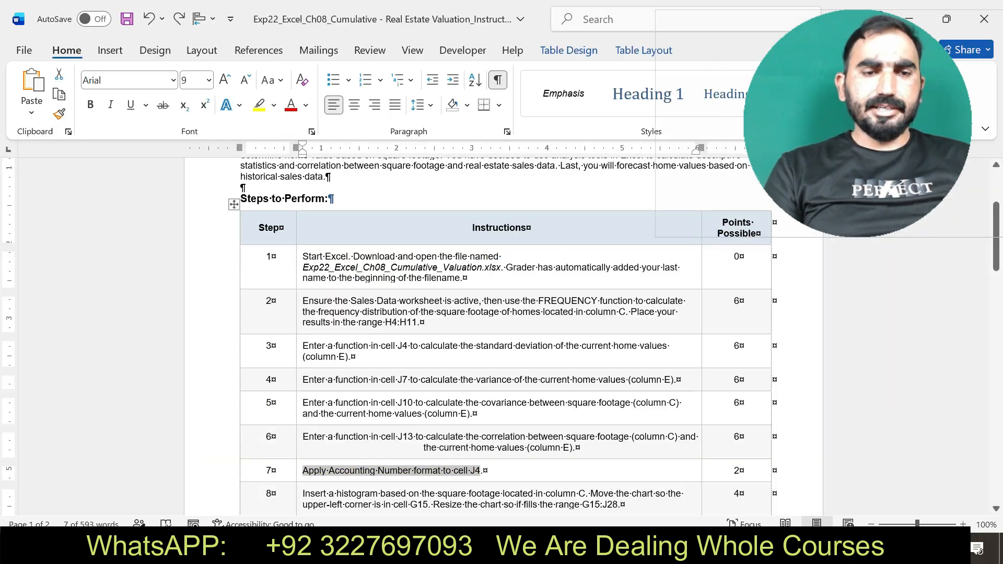
drag(303, 493, 621, 504)
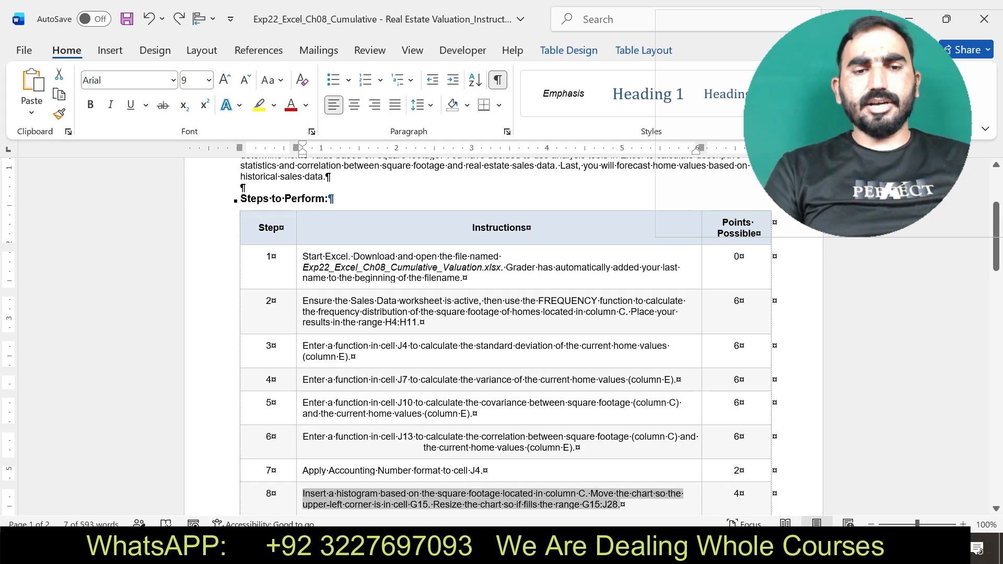
click(717, 472)
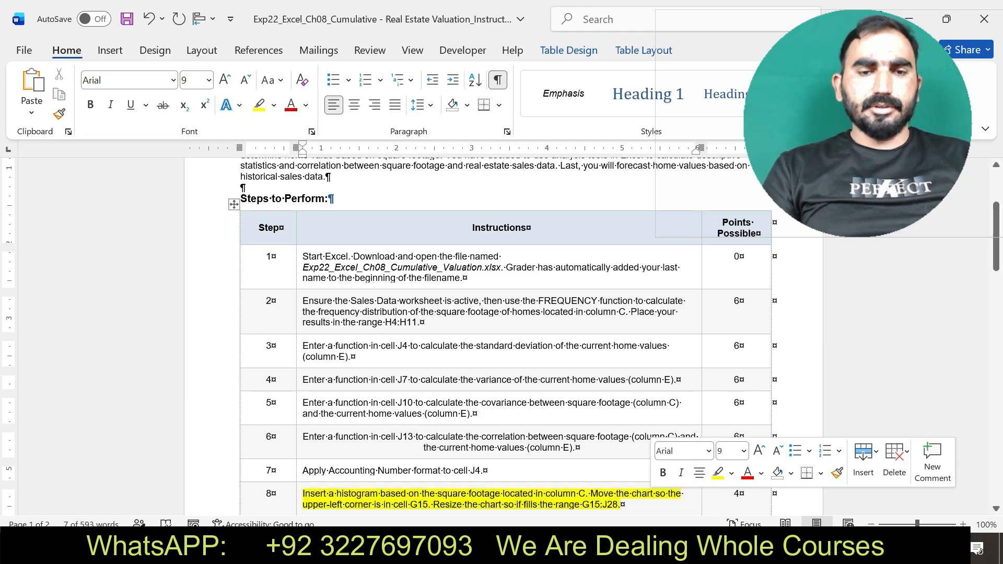
drag(303, 494, 621, 504)
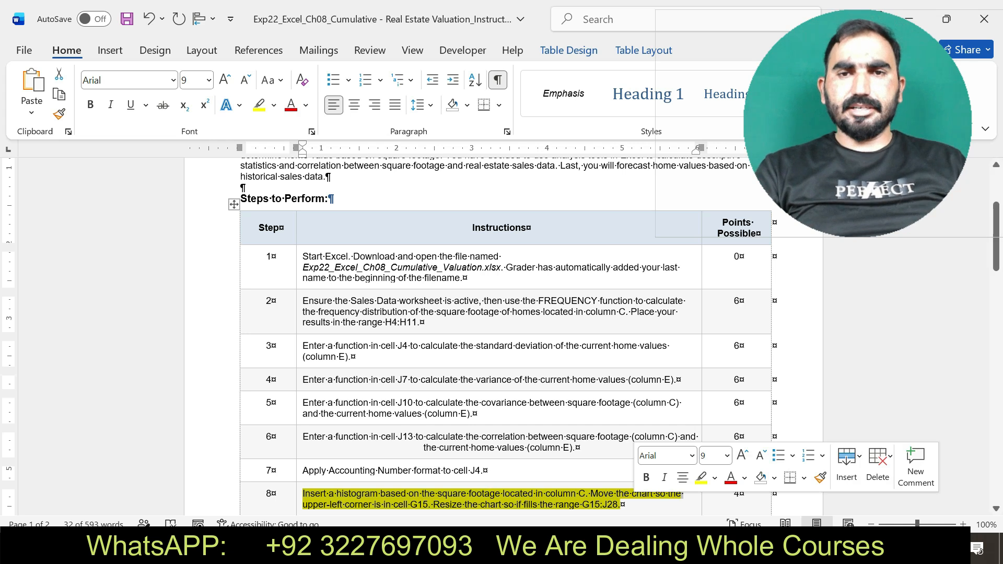
drag(995, 236, 995, 251)
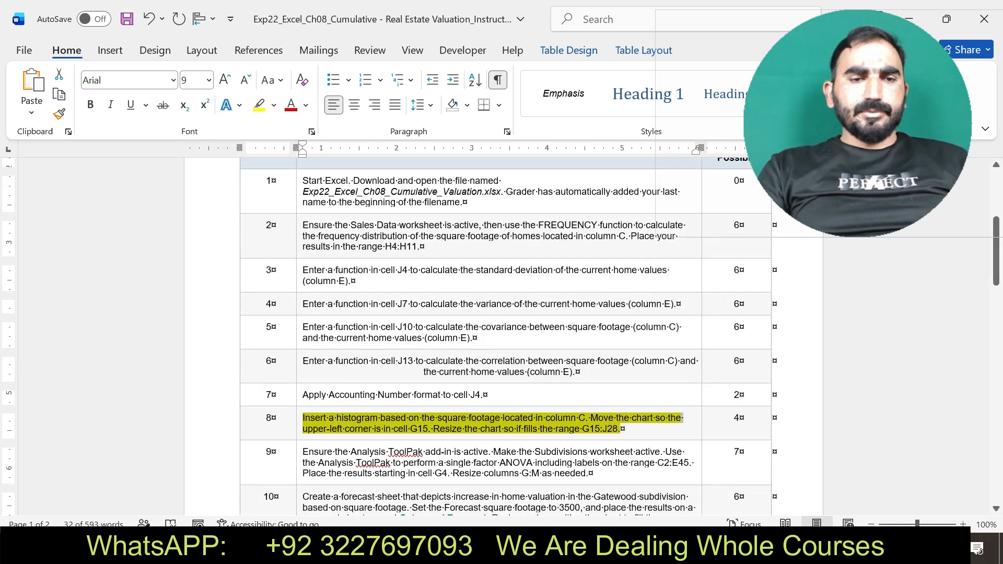
click(306, 418)
drag(306, 418, 637, 429)
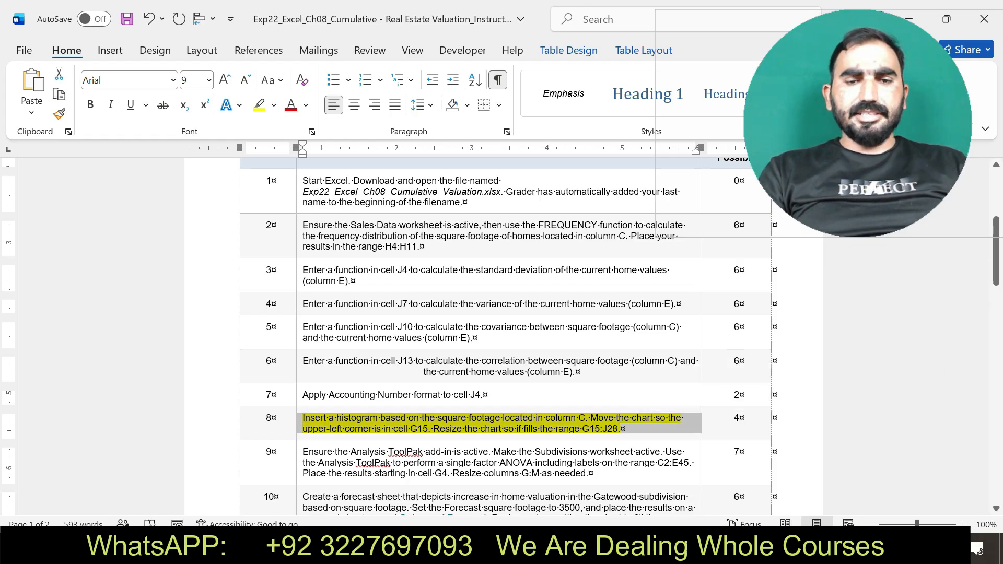
Step: Switch to Excel and open the Histogram tool of Data Analysis for the Sales Data sheet
key(alt+Tab)
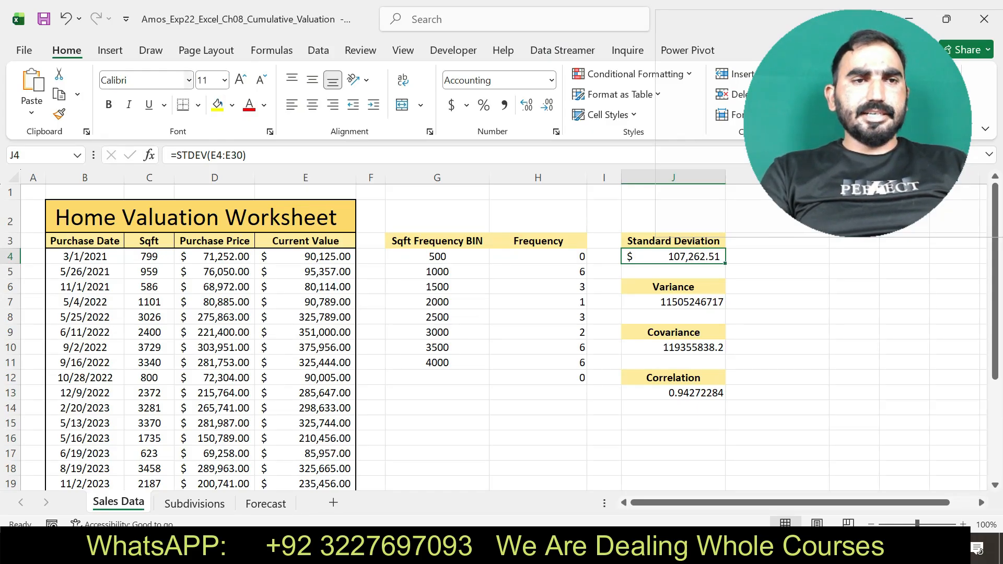
key(alt+Tab)
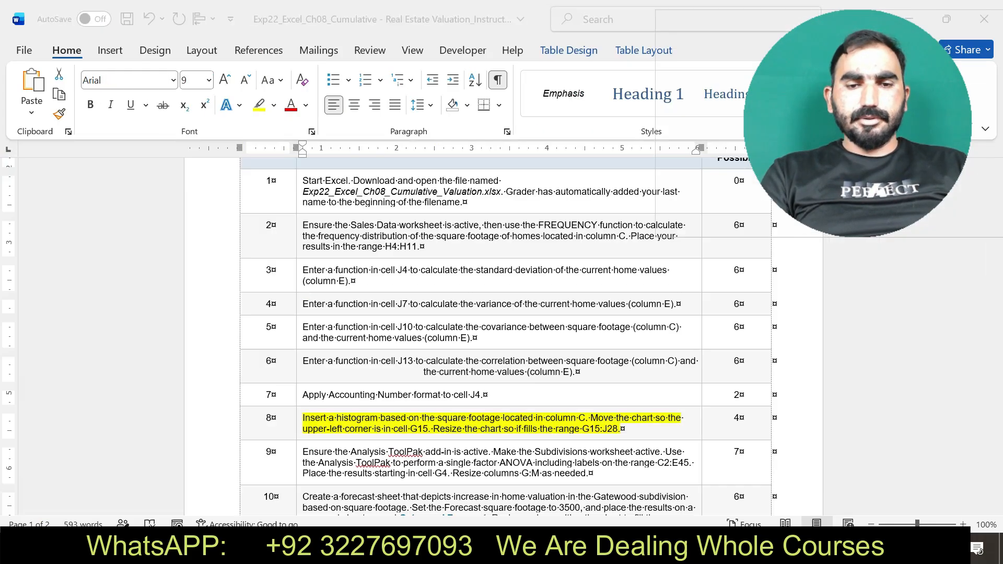
key(alt+Tab)
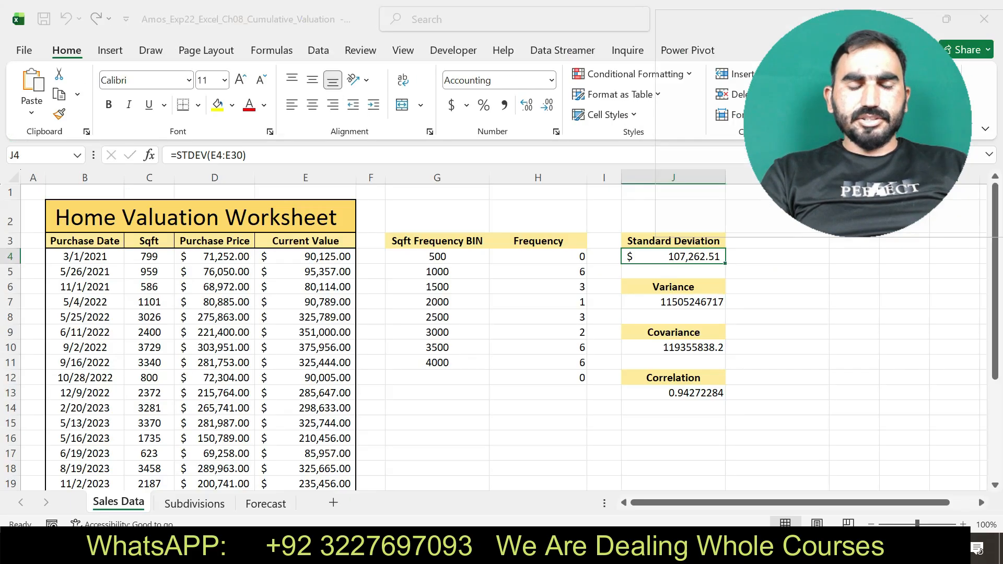
drag(149, 241, 157, 466)
click(538, 358)
click(110, 50)
click(318, 51)
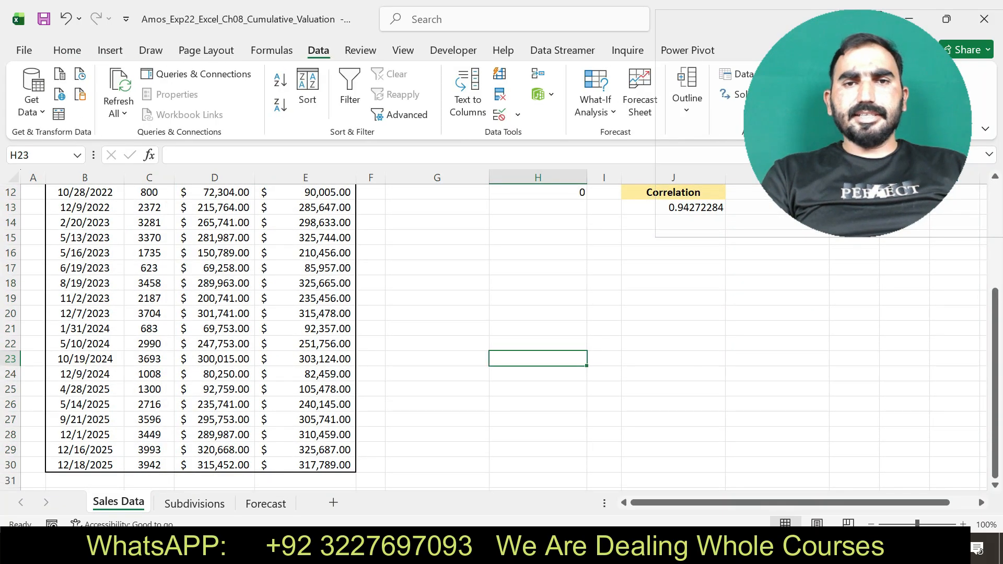
click(755, 74)
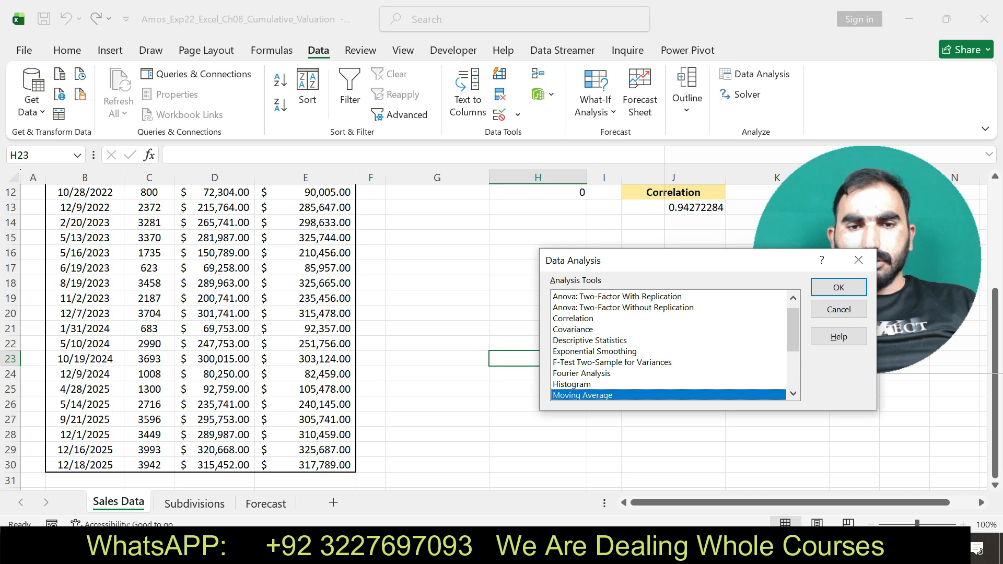
key(Up)
key(Return)
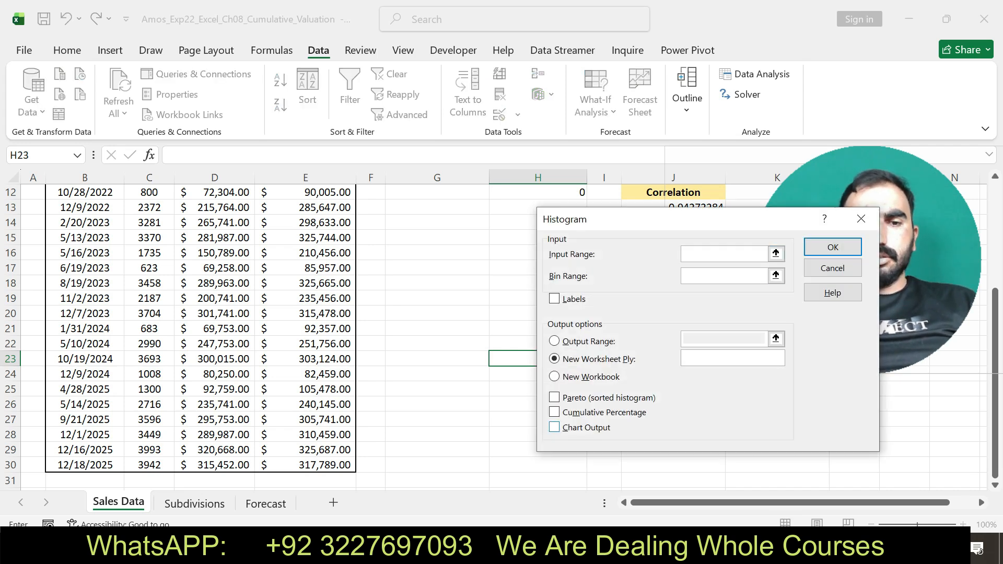
Step: Set the histogram's input range to $C$3:$C$30, checking the step 8 instructions in Word before and after
key(alt+Tab)
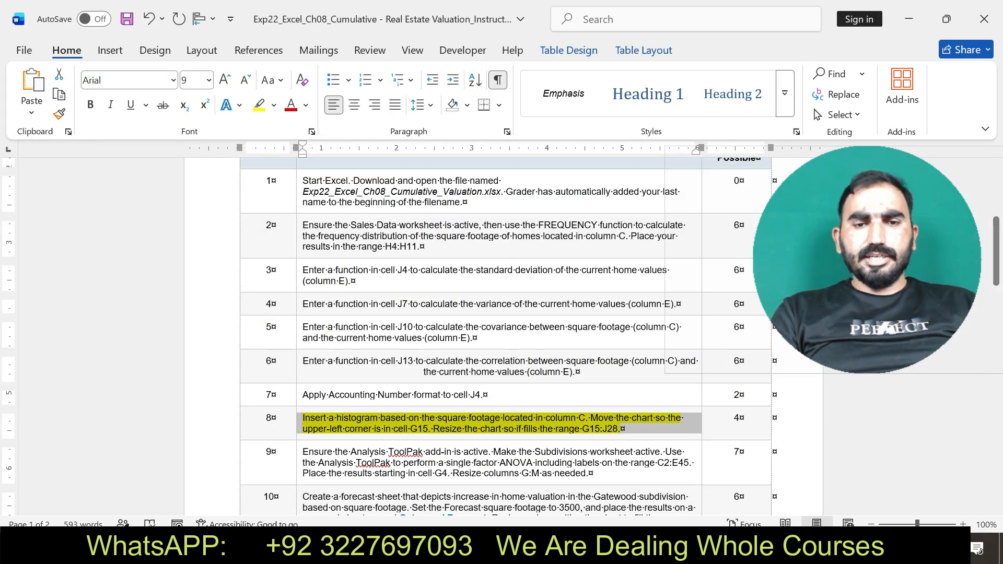
key(alt+Tab)
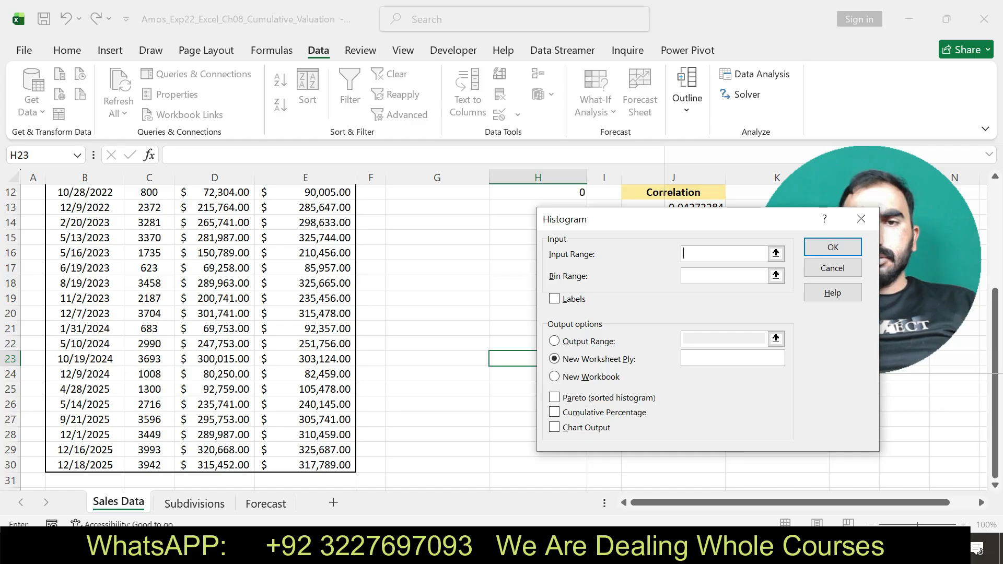
scroll(200, 337, up, 4)
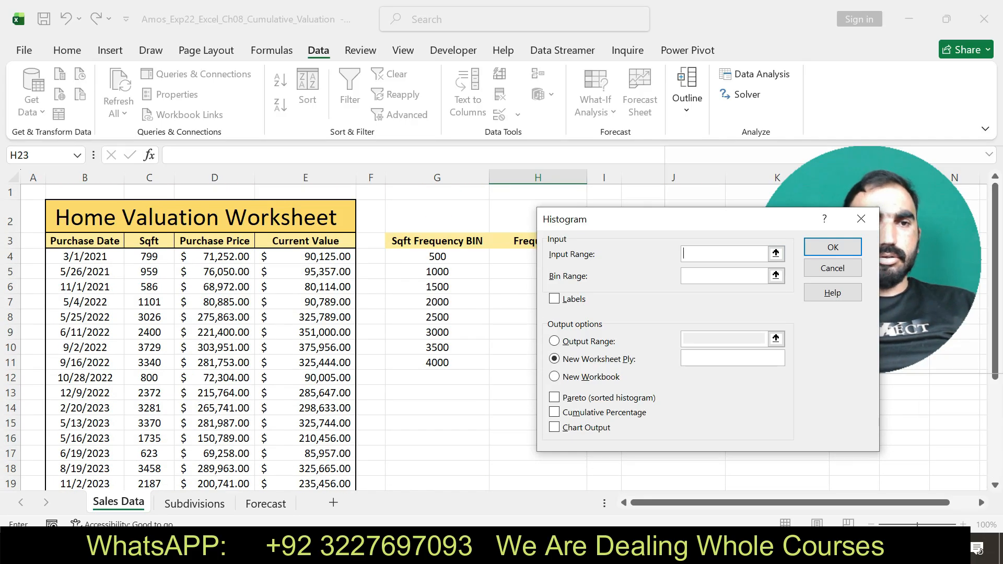
drag(148, 241, 150, 468)
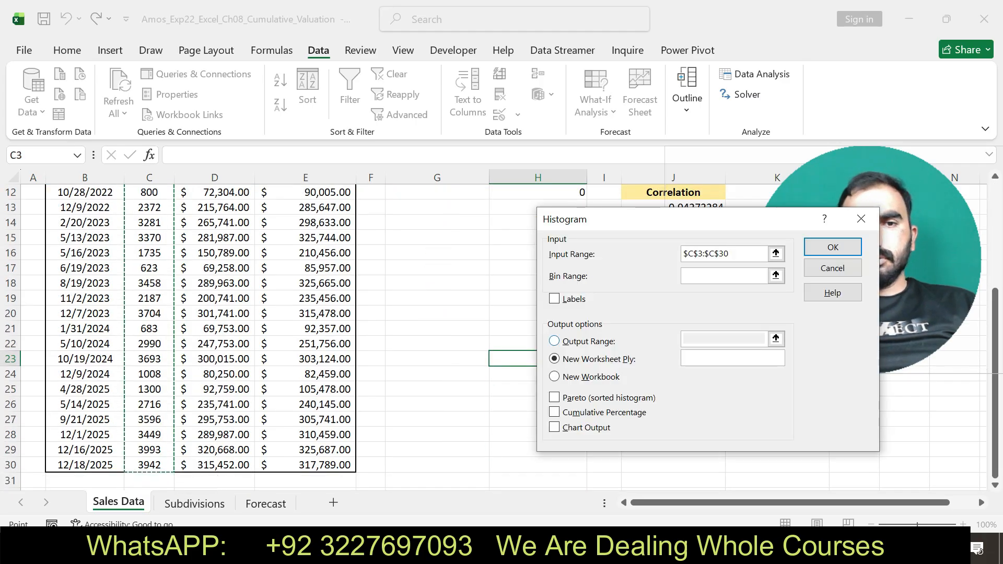
key(alt+Tab)
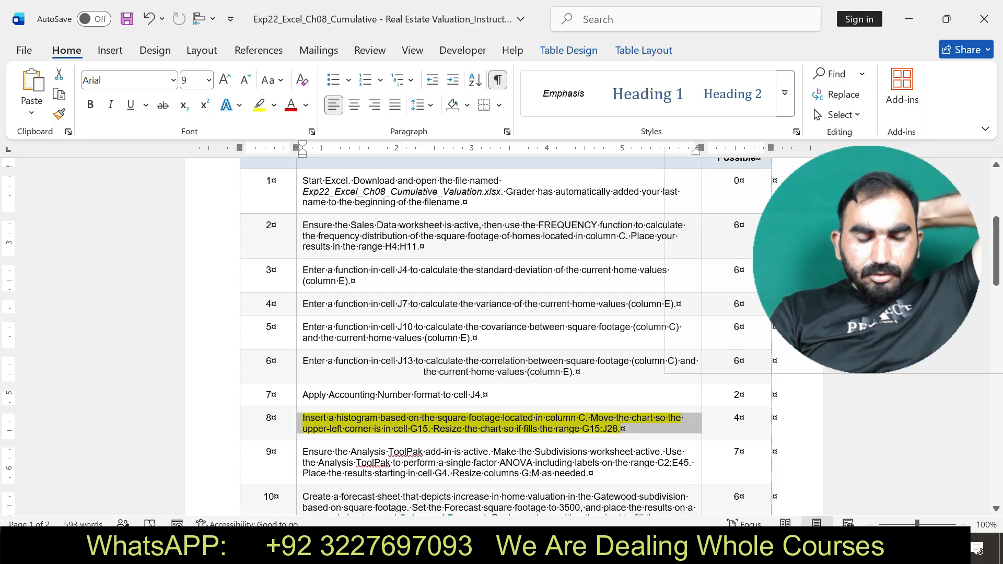
Step: Undo the yellow highlight on the step 8 instructions and switch back to the Histogram settings in Excel
key(ctrl+z)
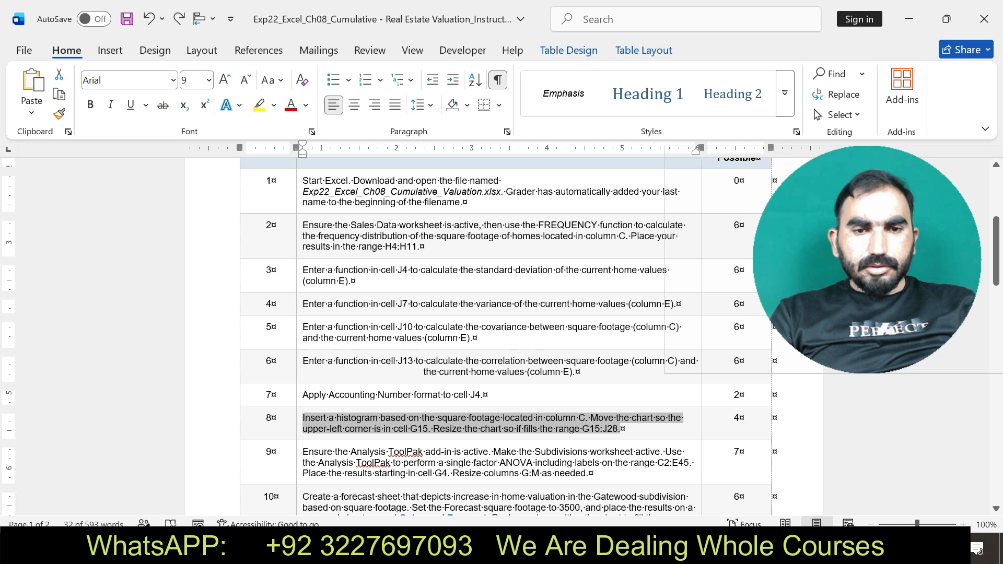
key(alt+Tab)
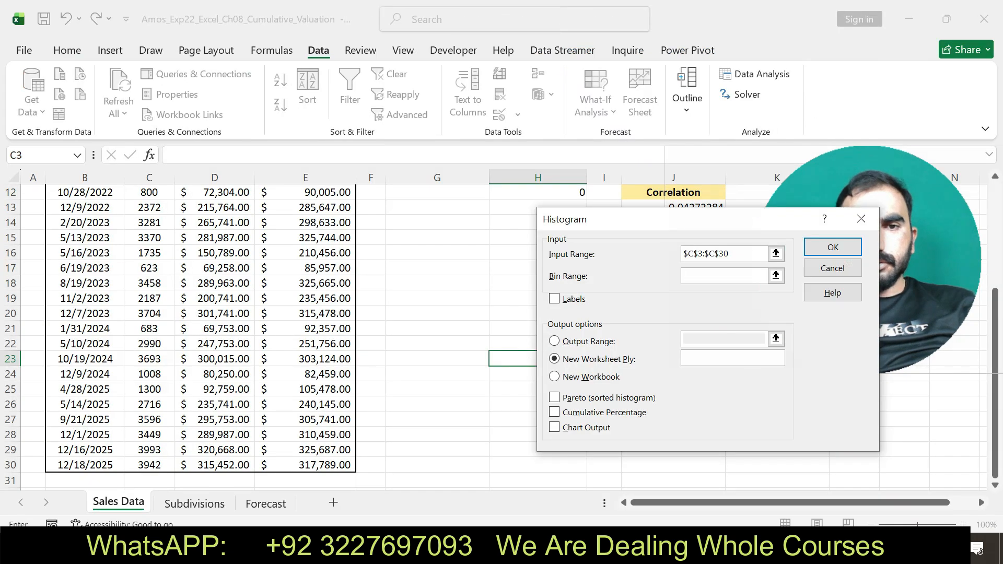
Step: Enter G15:J28 as the histogram's bin range, checking the step 8 instructions in Word midway
text(g)
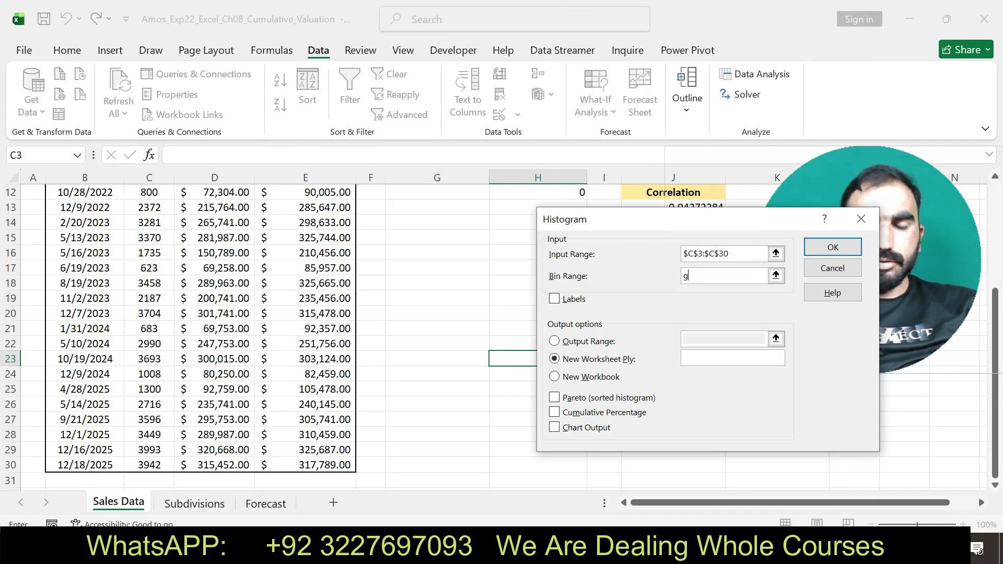
key(BackSpace)
text(G15:)
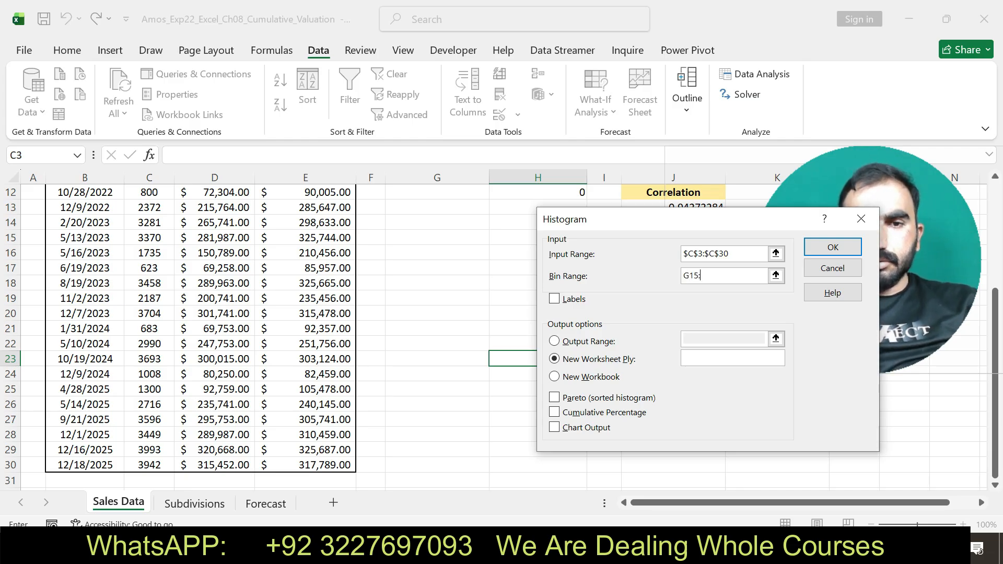
key(alt+Tab)
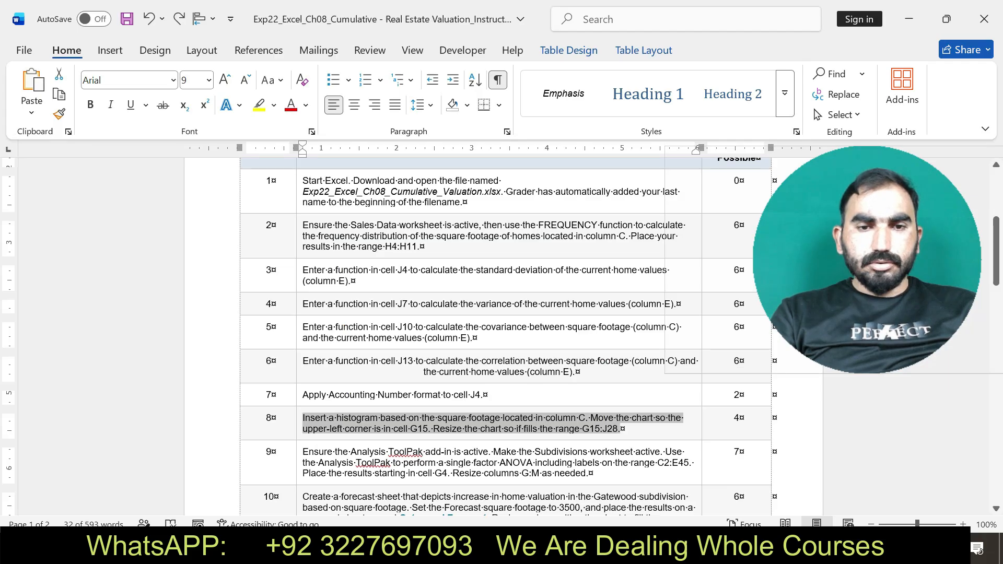
key(alt+Tab)
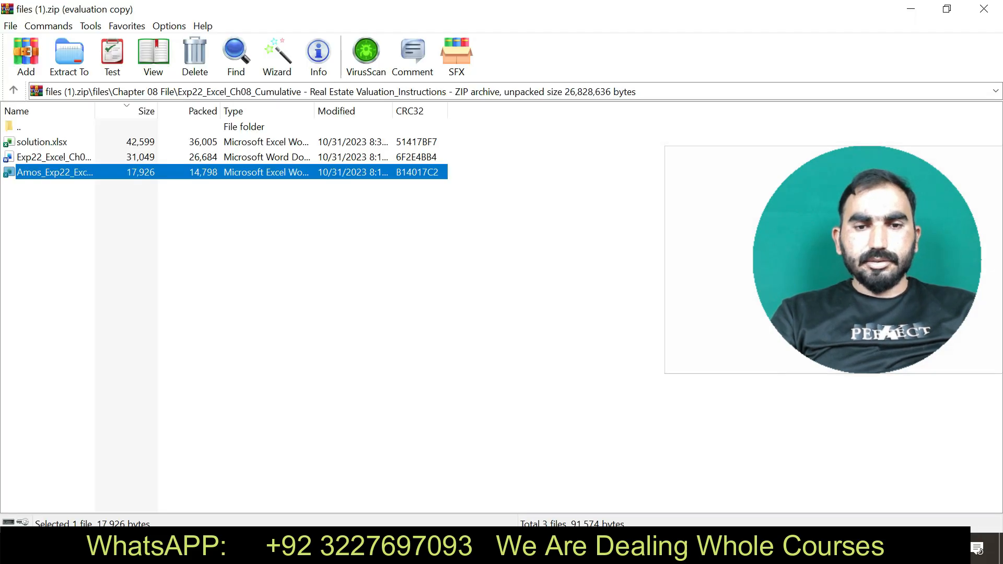
key(alt+Tab)
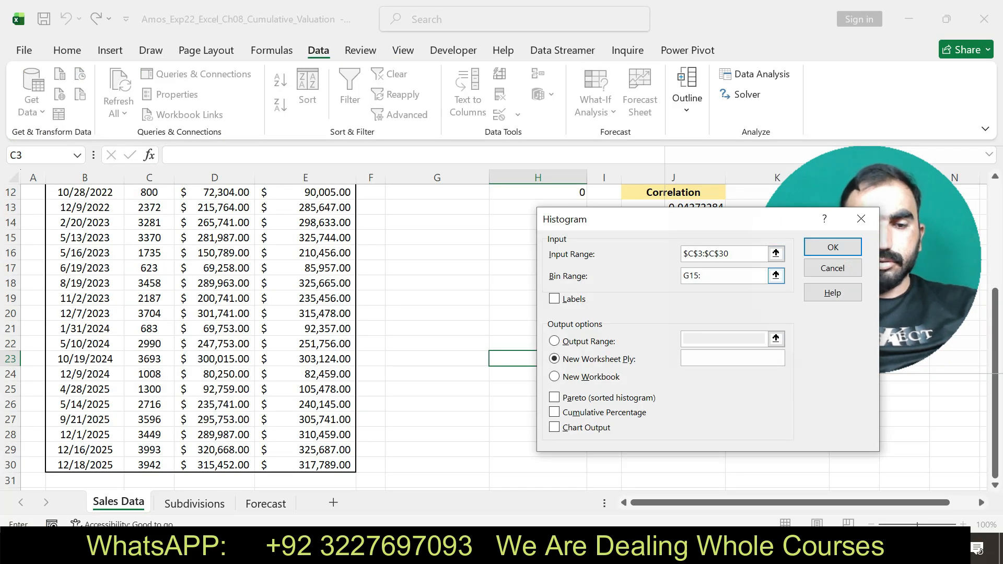
text(J28)
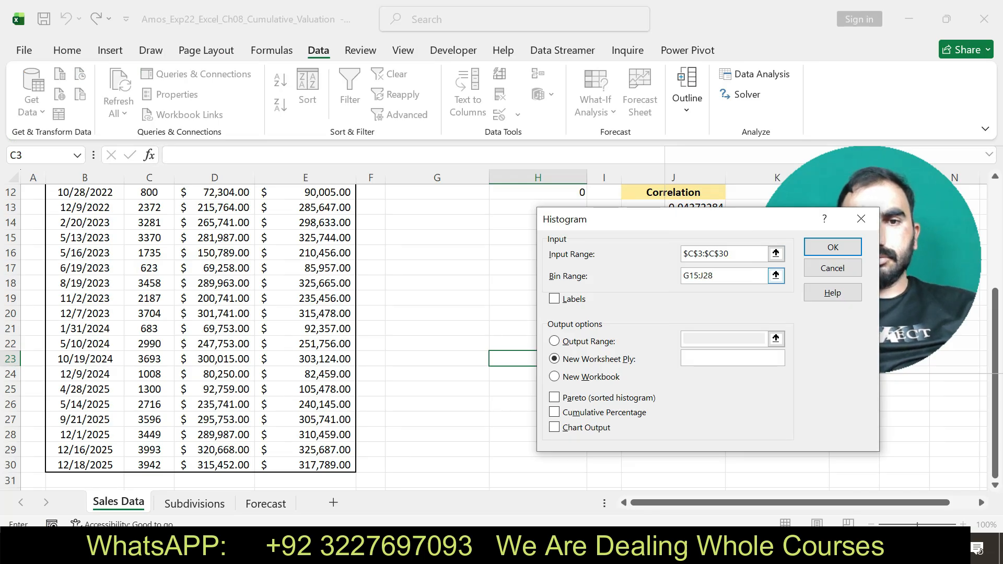
Step: Recheck the step 8 instructions in Word and clear the histogram's bin range in Excel
key(alt+Tab)
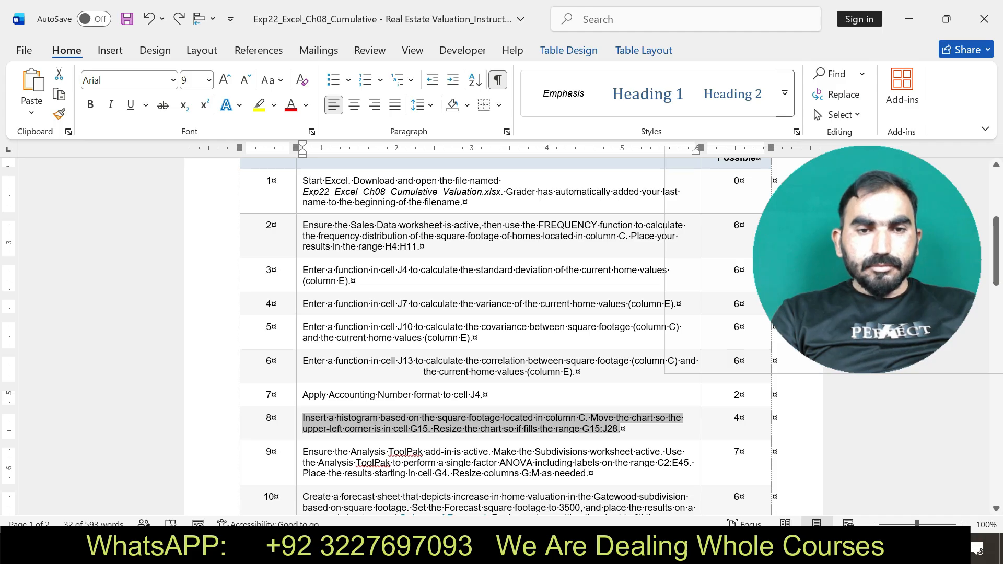
key(alt+Tab)
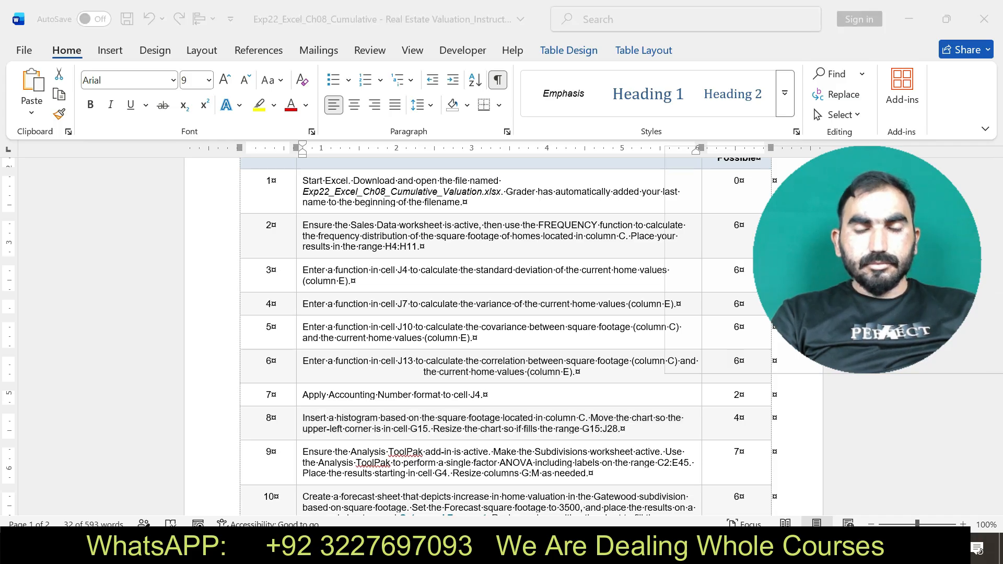
double_click(698, 276)
key(BackSpace)
key(alt+Tab)
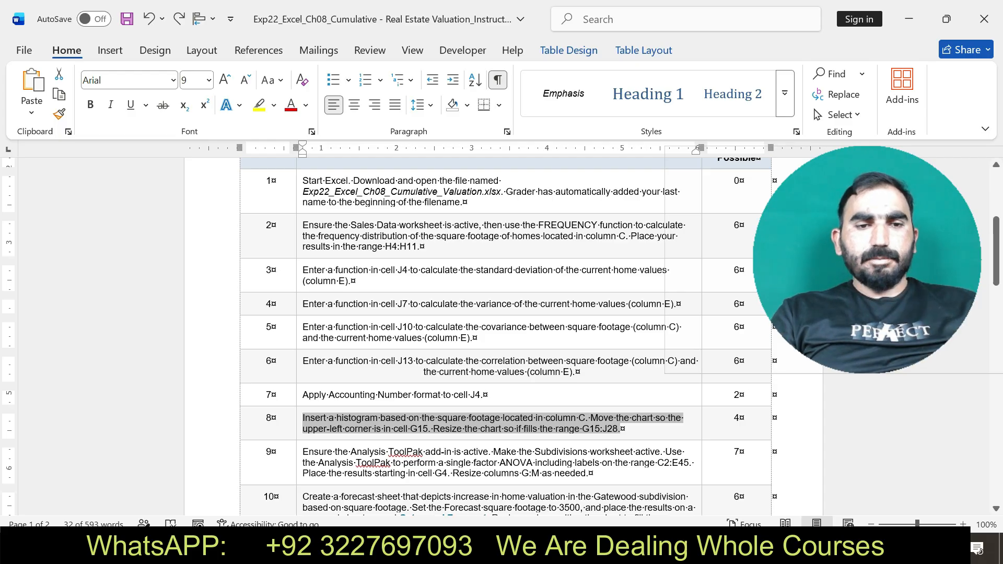
key(alt+Tab)
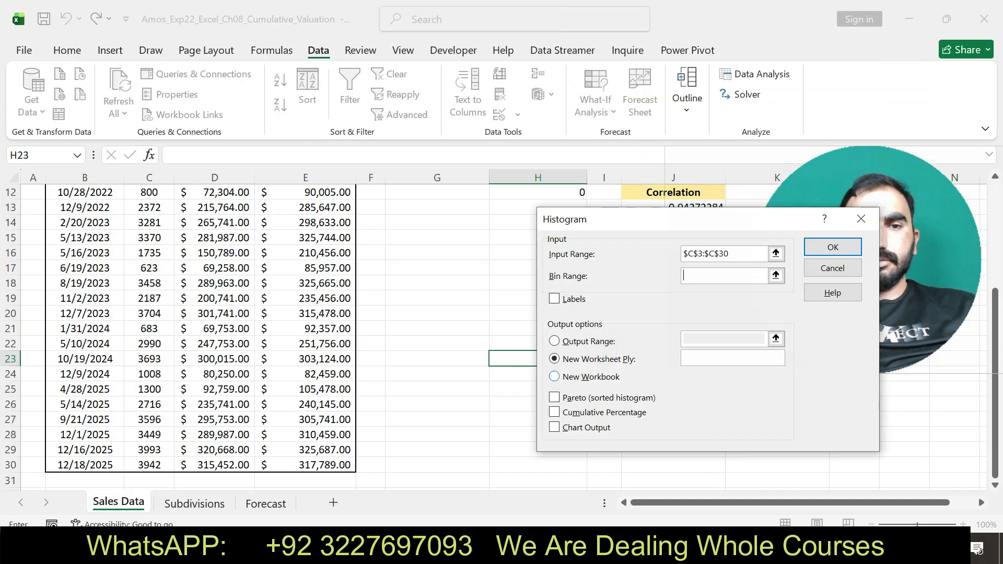
Step: Enable Pareto, Cumulative Percentage and Chart Output for the histogram, and choose Output Range as its destination
click(554, 397)
click(554, 413)
key(Tab)
key(space)
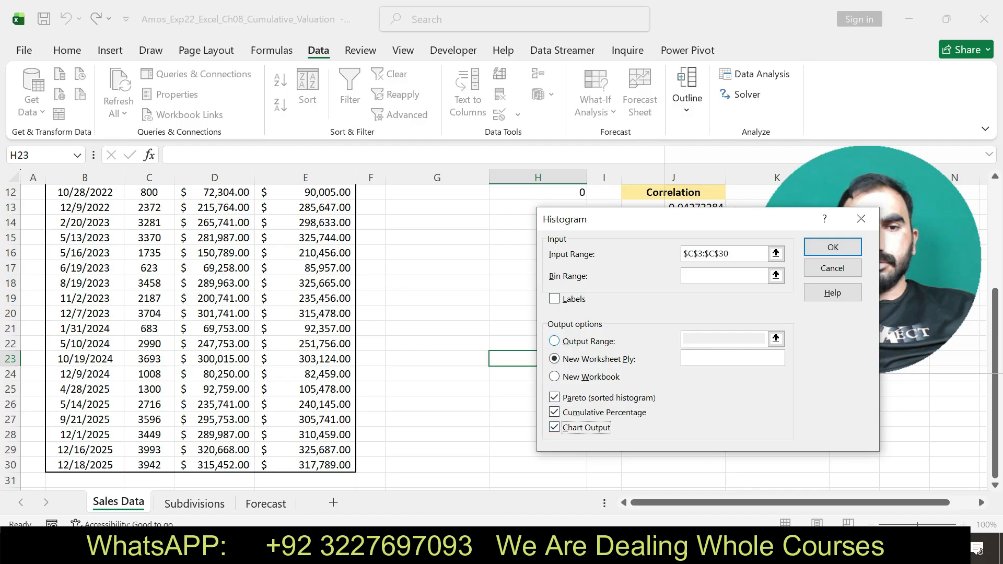
key(alt+o)
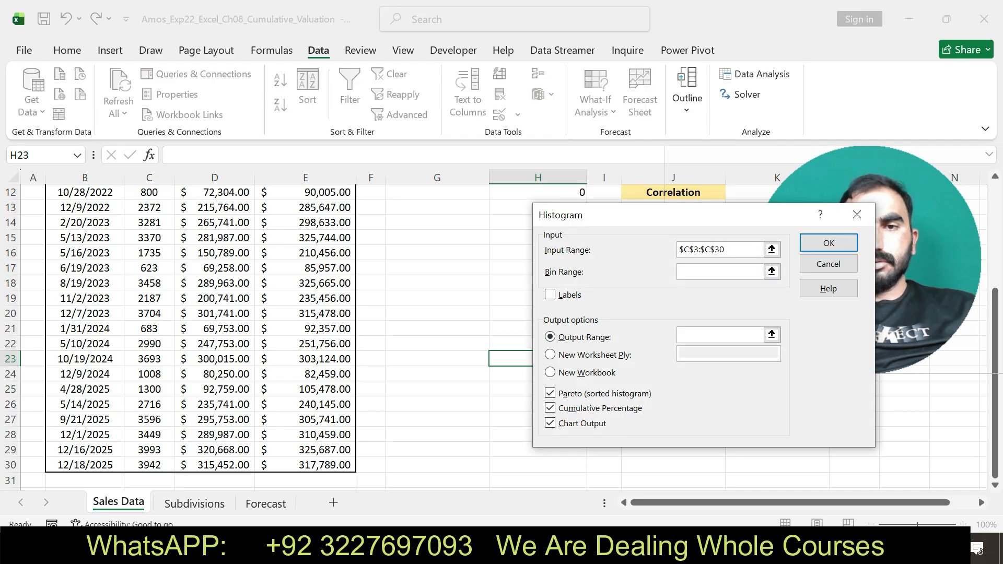
Step: Try to generate the histogram with $G$15 as the bin range and the output range left empty
scroll(251, 335, up, 4)
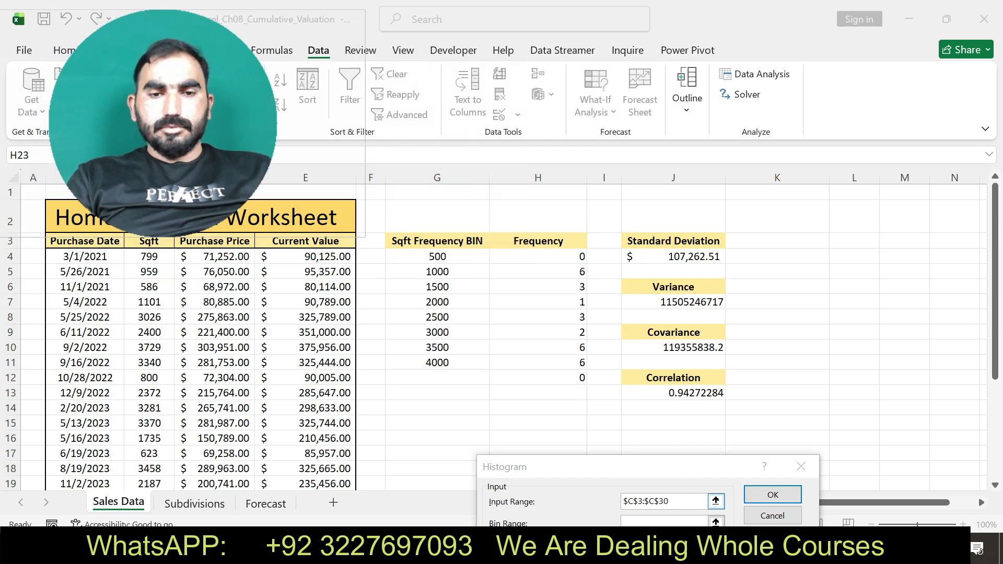
drag(557, 474, 621, 376)
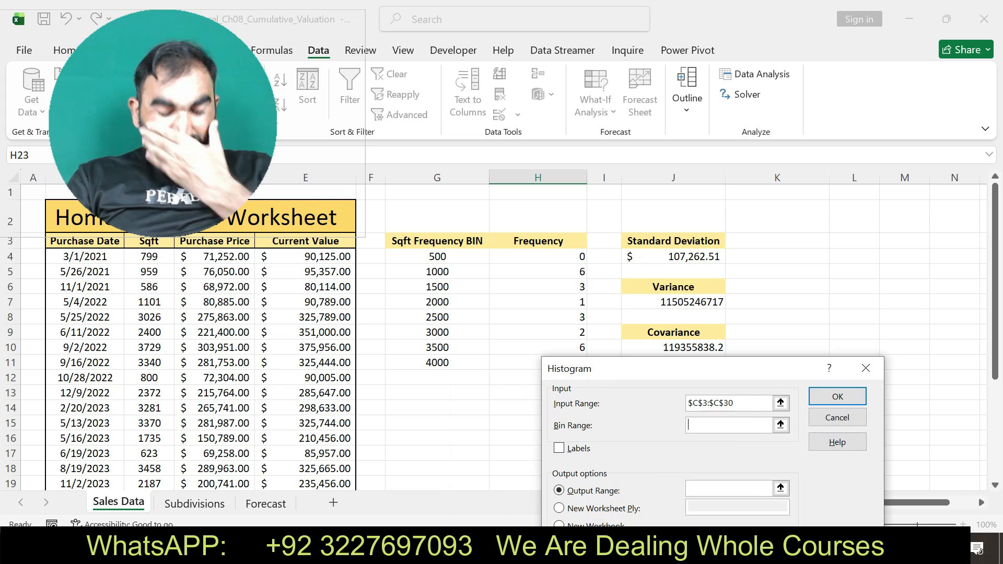
click(438, 423)
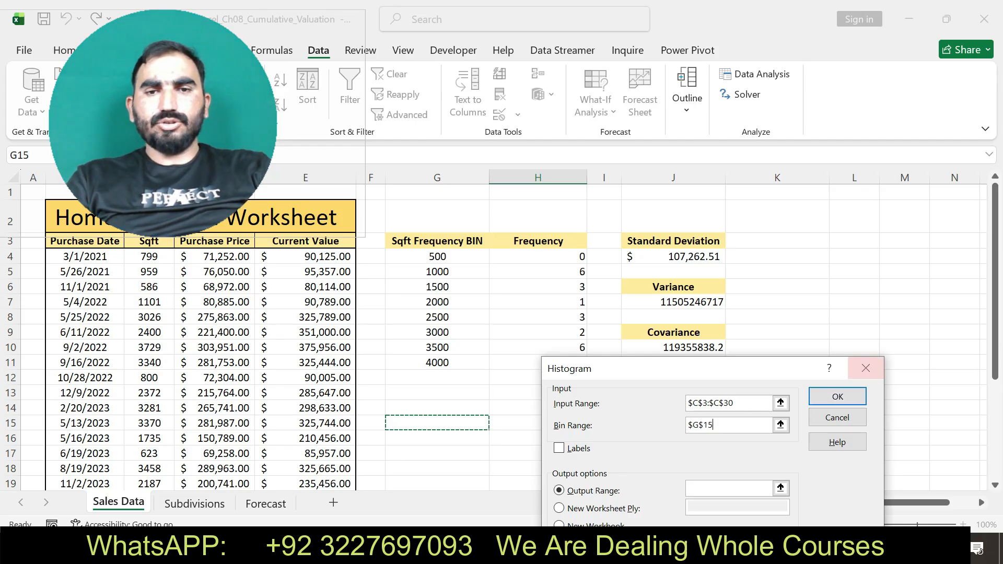
drag(752, 375, 690, 206)
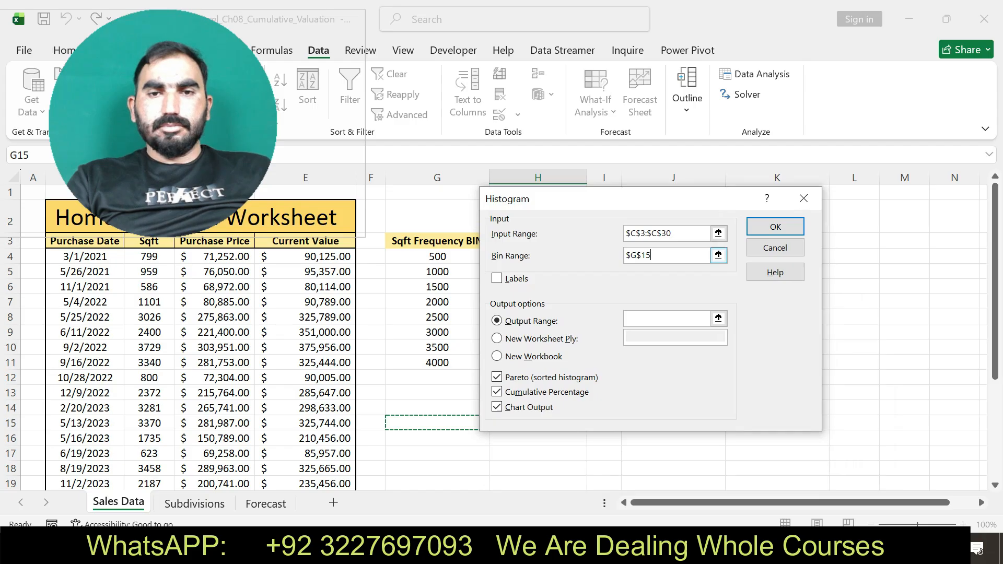
click(776, 227)
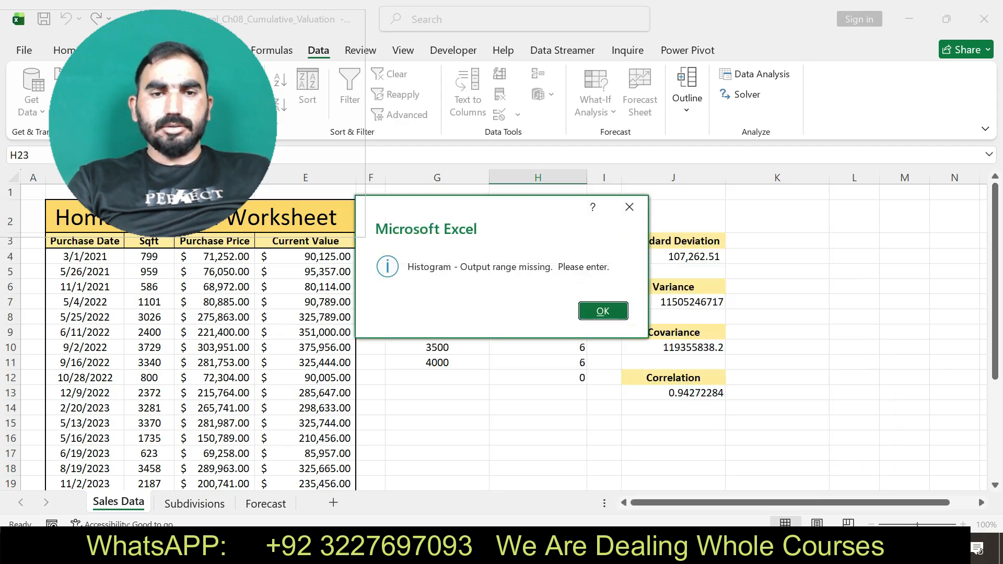
key(Return)
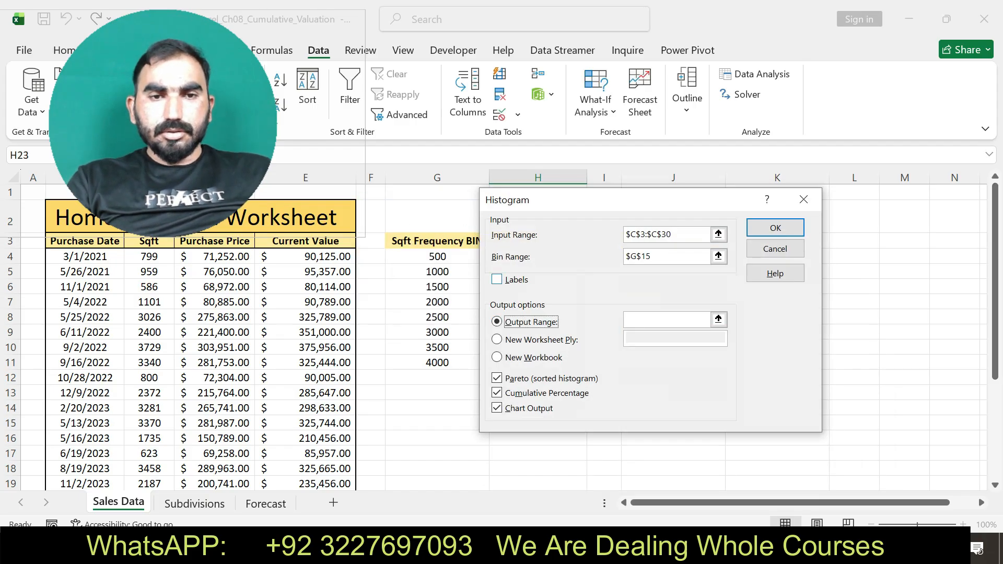
Step: Turn on Labels for the histogram, retry generating it, and clear the bin range
click(775, 227)
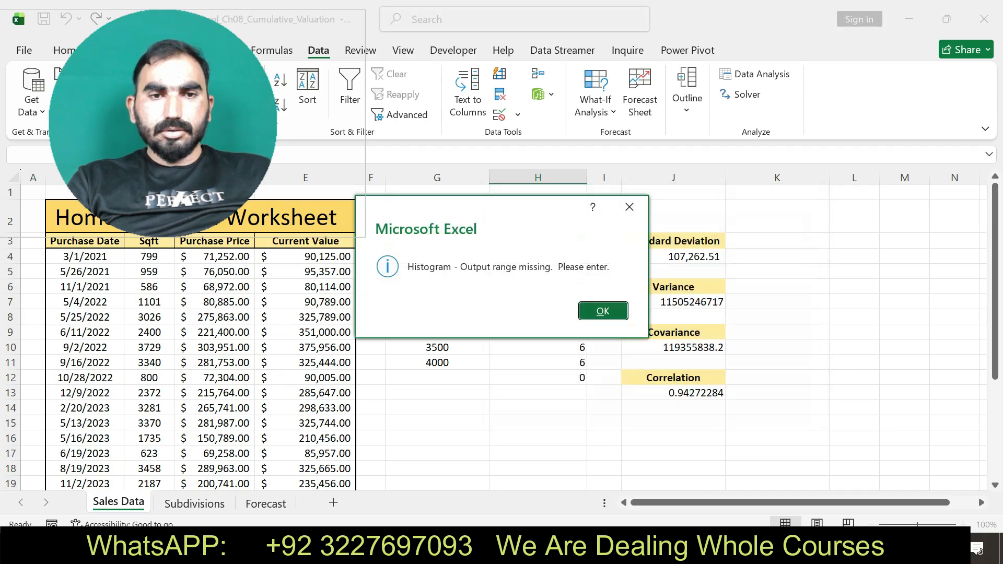
key(Return)
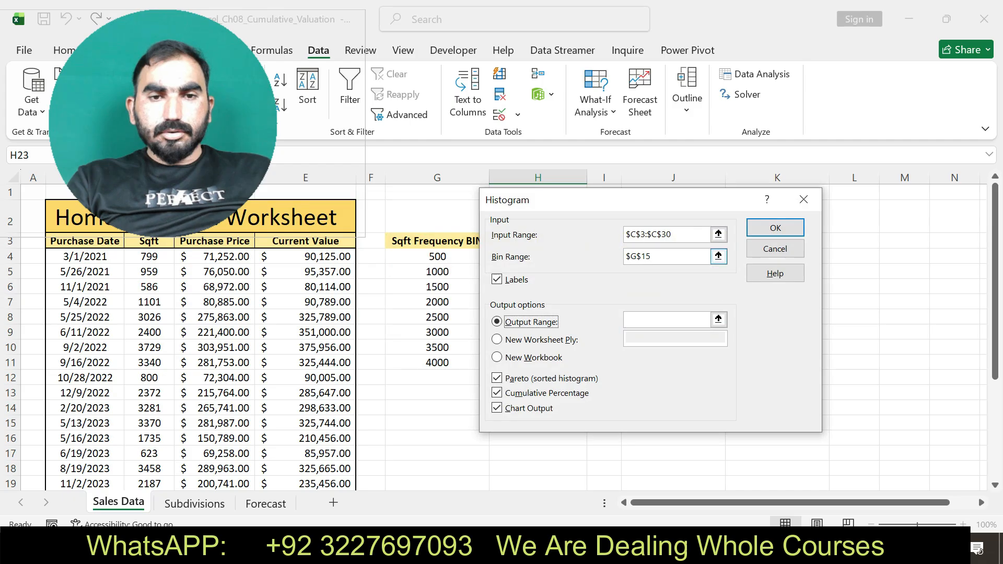
drag(679, 257, 625, 257)
key(BackSpace)
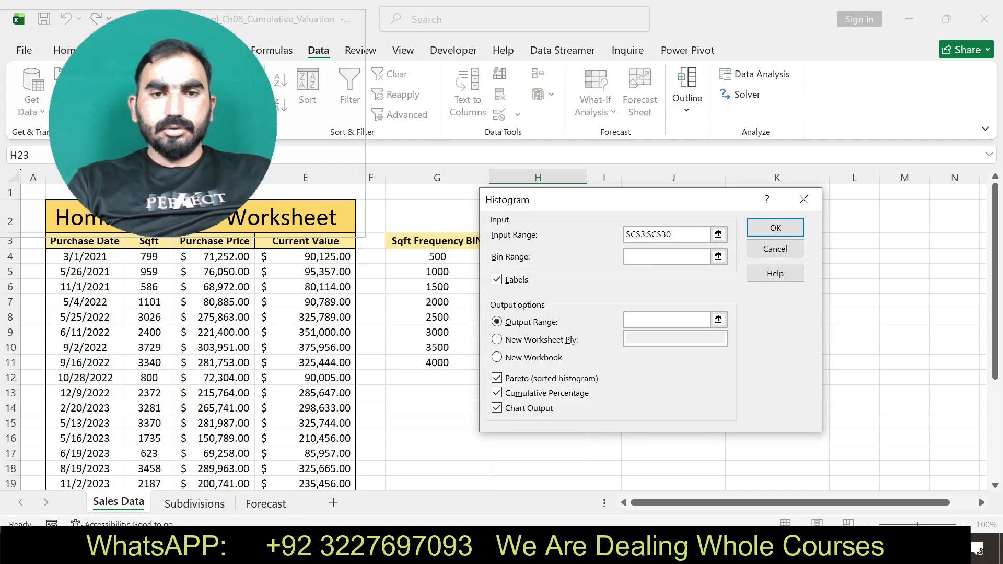
Step: Set the histogram's output range to $G$15 on the Sales Data sheet and generate the histogram
drag(578, 199, 716, 239)
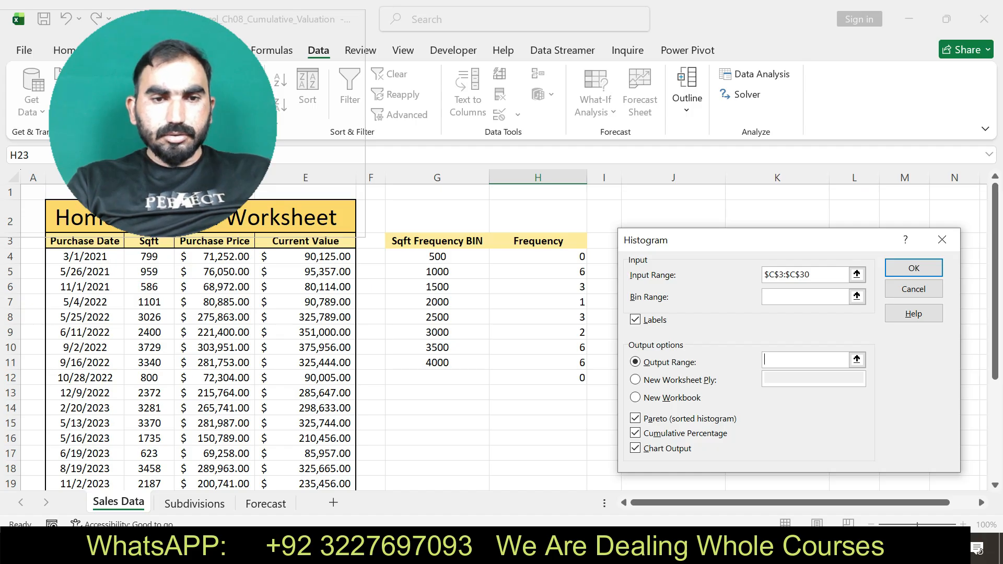
click(438, 423)
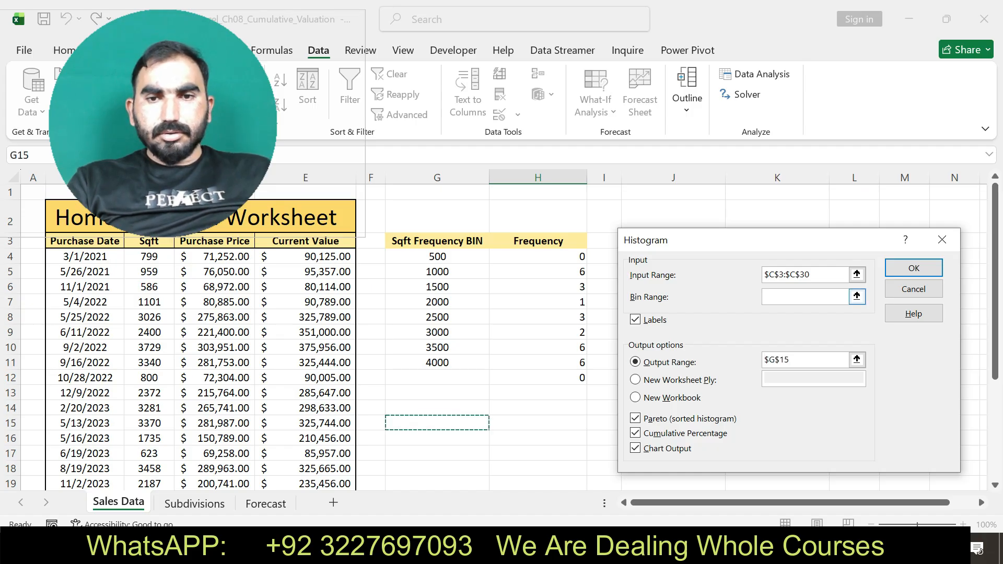
click(914, 268)
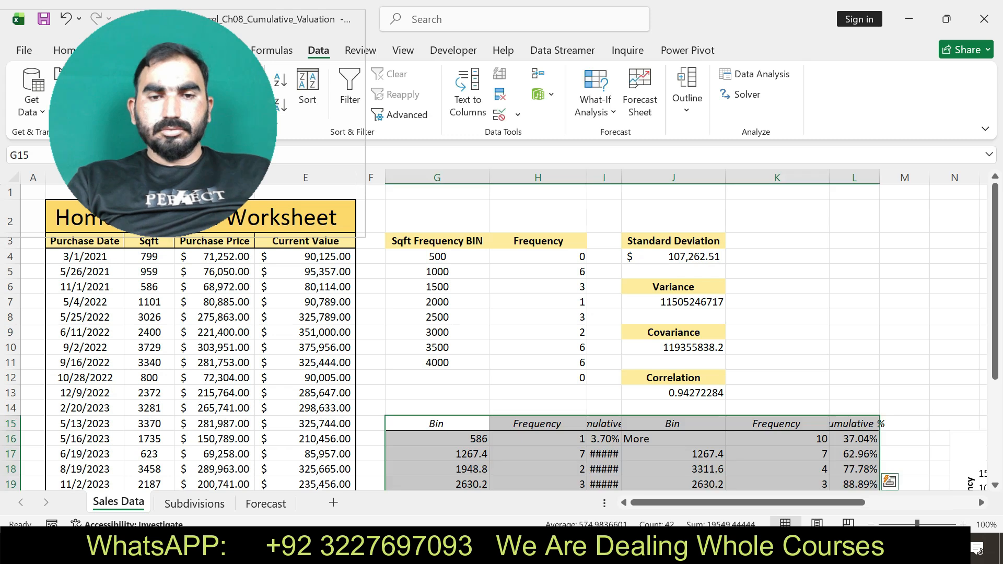
Step: Move the histogram chart directly below its output table, starting in column G, and autofit columns I and L
drag(995, 279, 995, 378)
drag(967, 286, 405, 362)
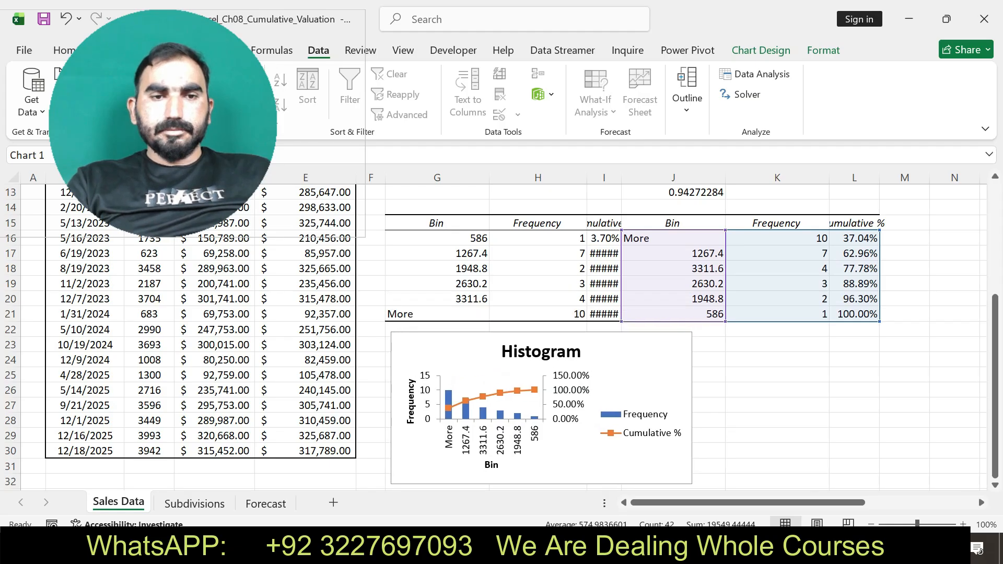
click(904, 481)
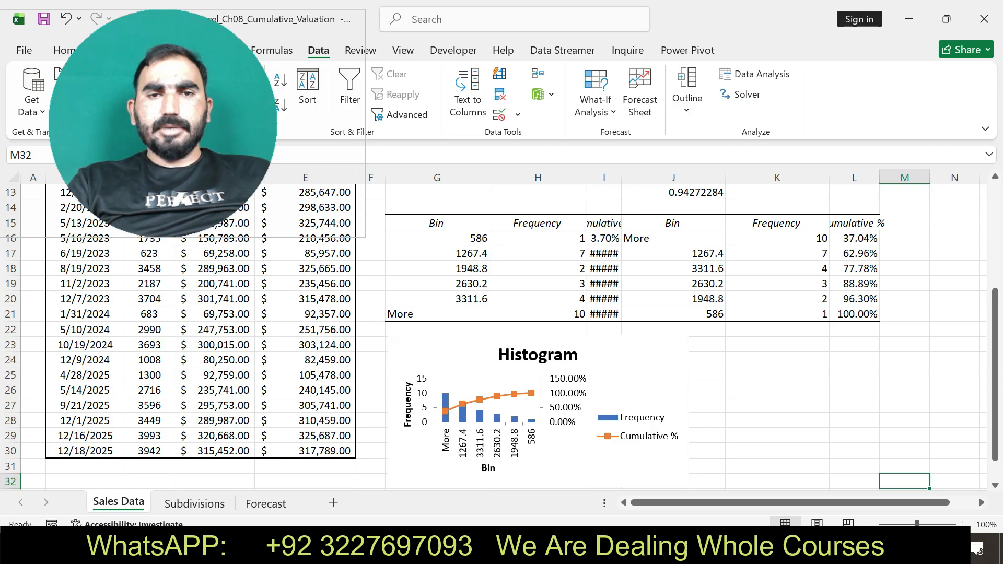
double_click(621, 177)
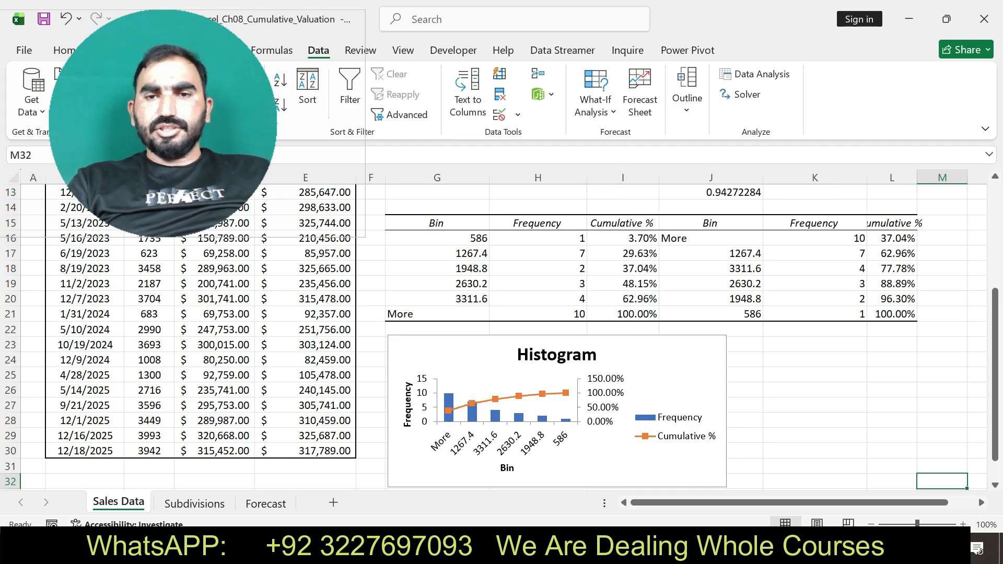
double_click(917, 177)
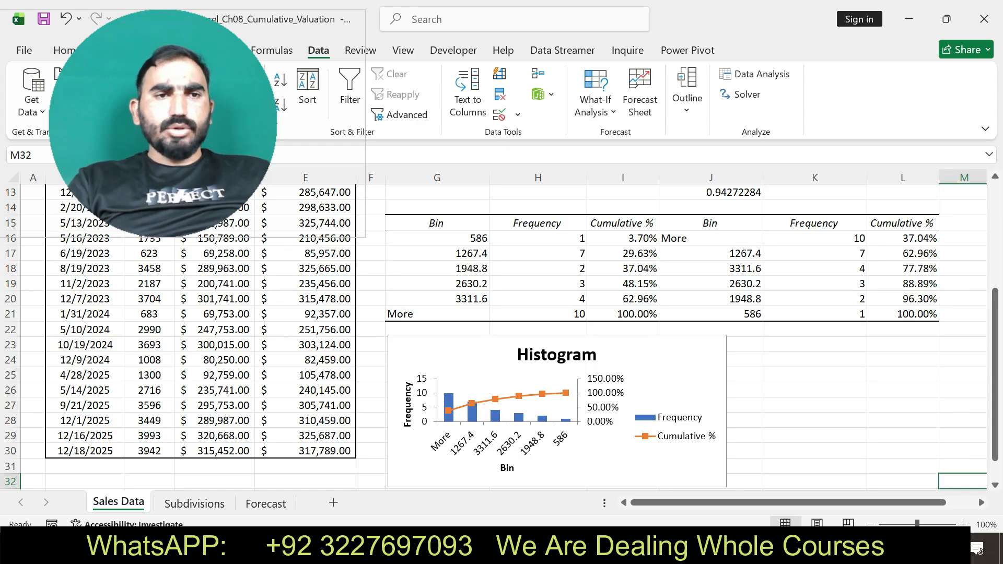
Step: Switch to the Word instructions and highlight the step 9 single-factor ANOVA instructions in yellow
key(alt+Tab)
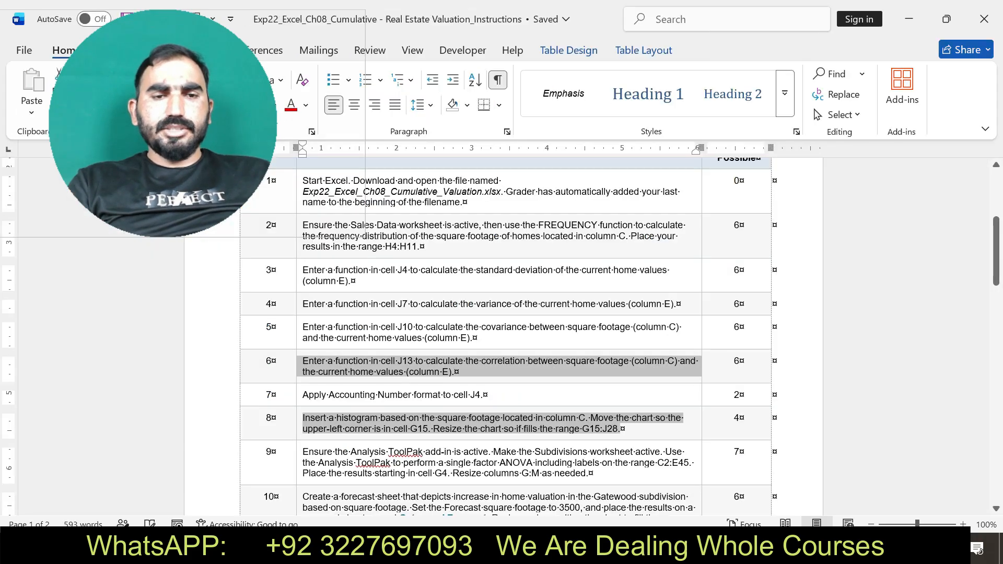
drag(303, 452, 589, 474)
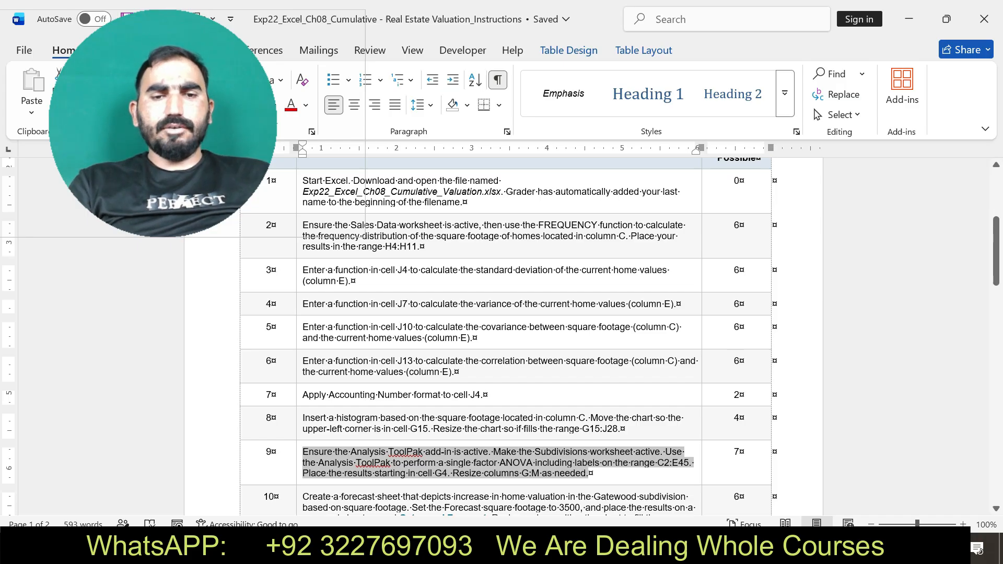
click(684, 443)
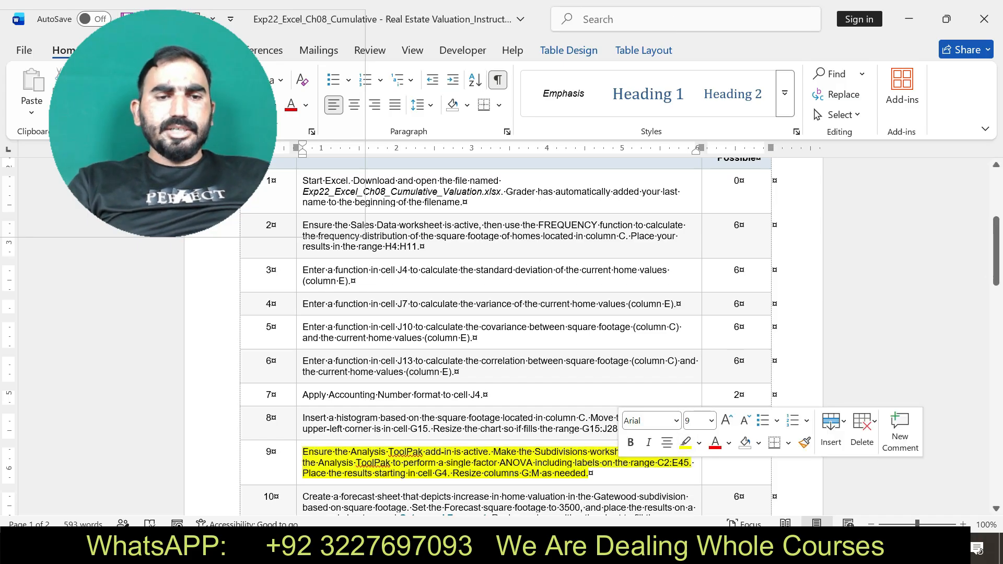
drag(302, 452, 618, 478)
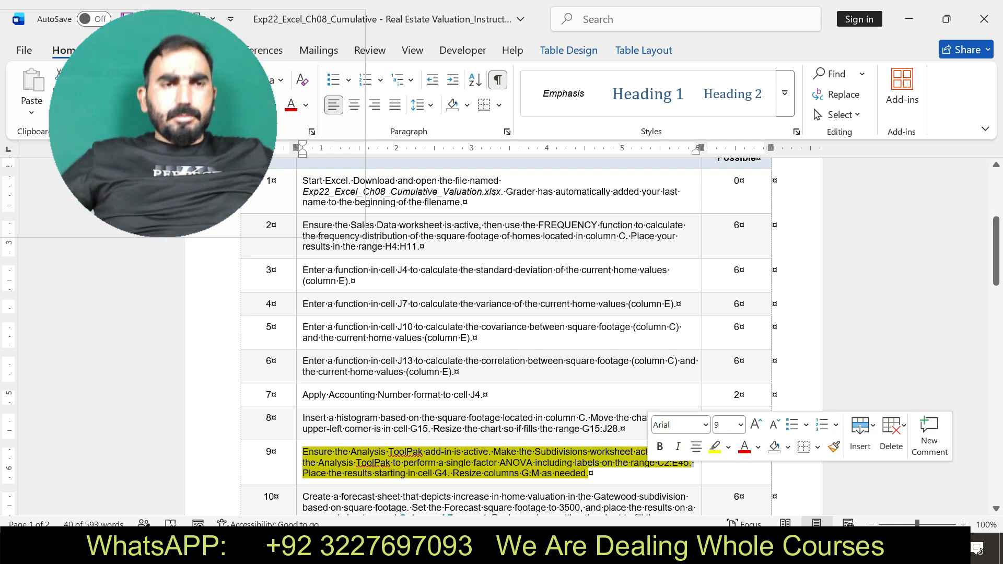
drag(162, 123, 838, 131)
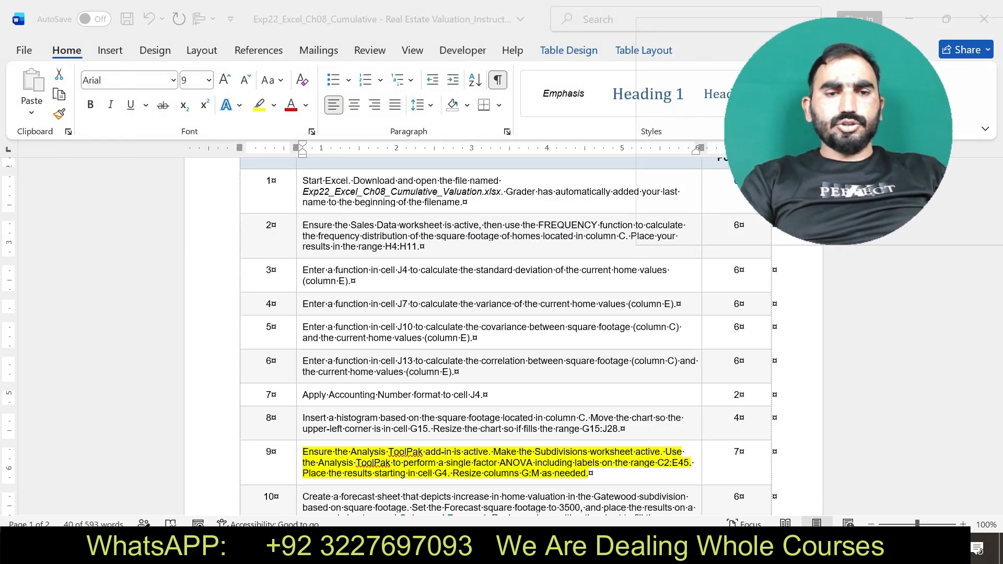
Step: Switch to Excel, activate the Subdivisions sheet, and start the Anova: Single Factor analysis tool
key(alt+Tab)
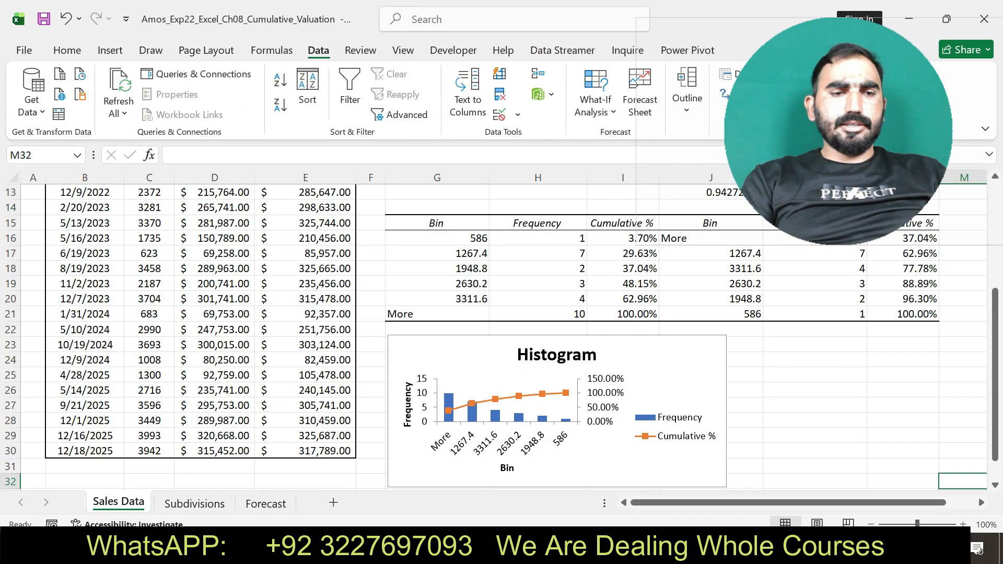
click(195, 503)
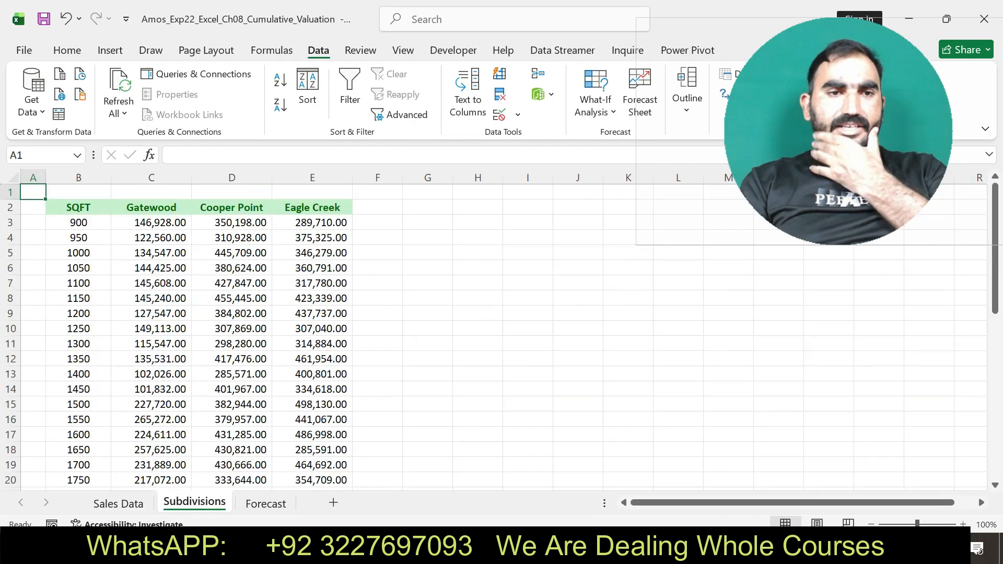
click(231, 268)
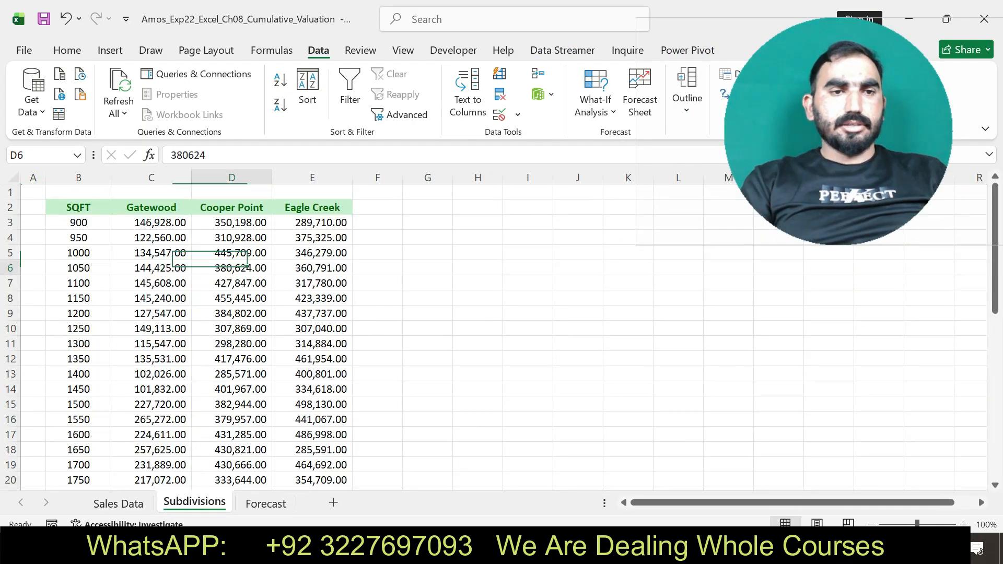
click(109, 51)
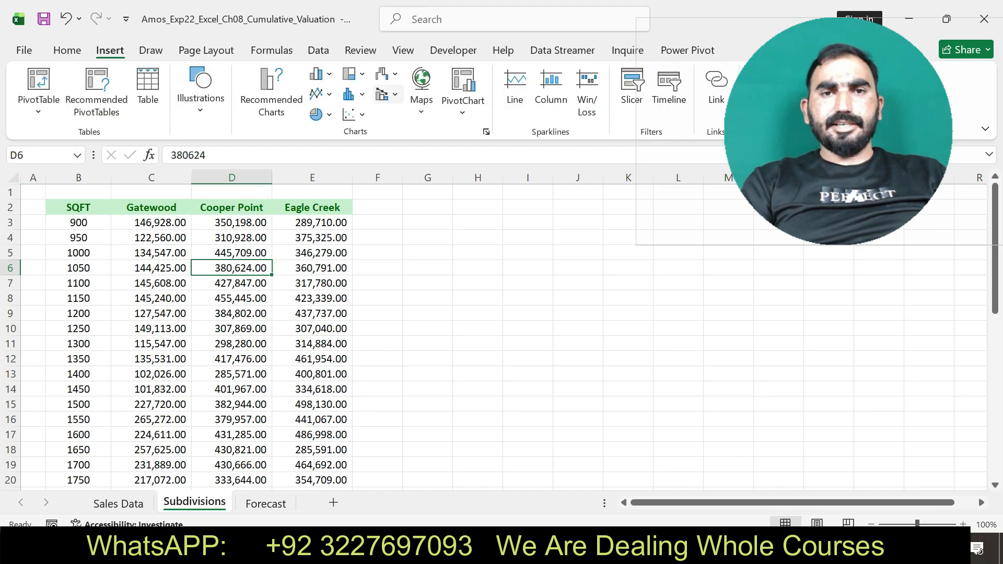
drag(839, 131, 885, 234)
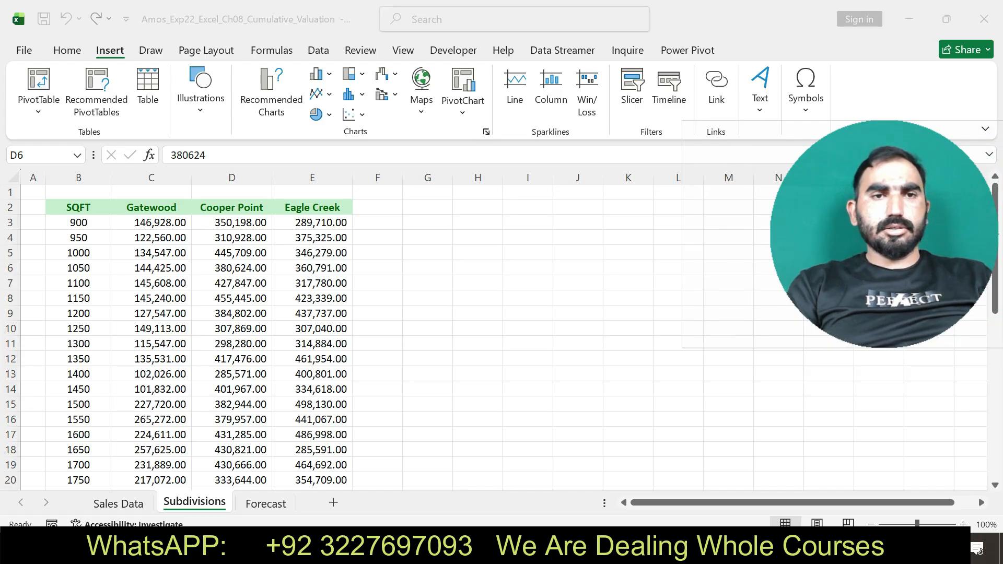
click(856, 96)
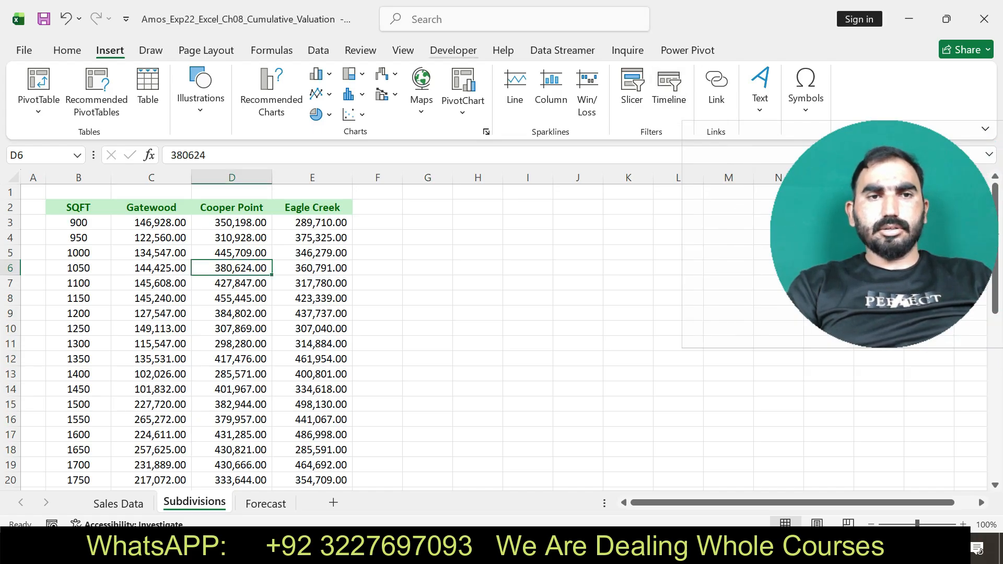
click(318, 50)
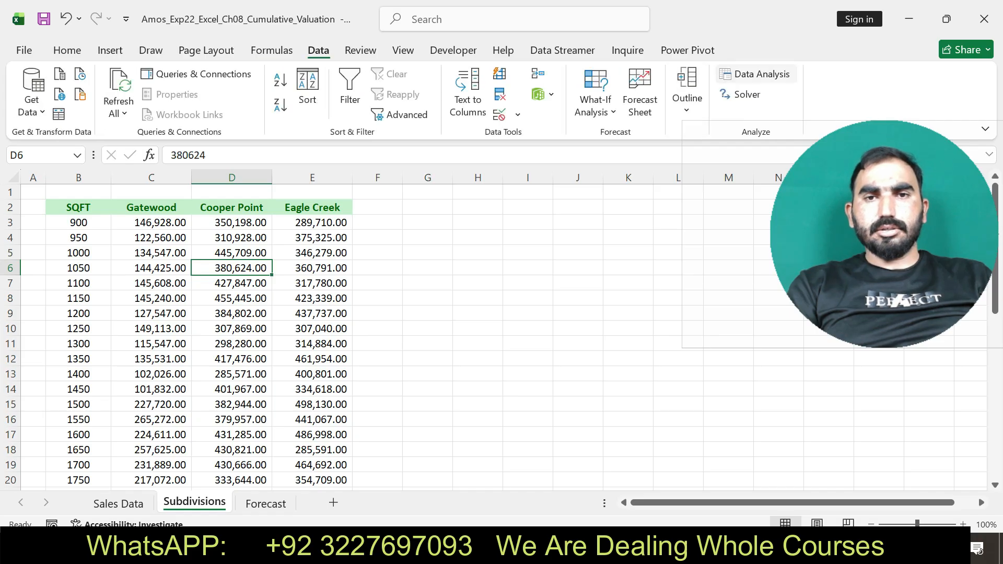
click(754, 73)
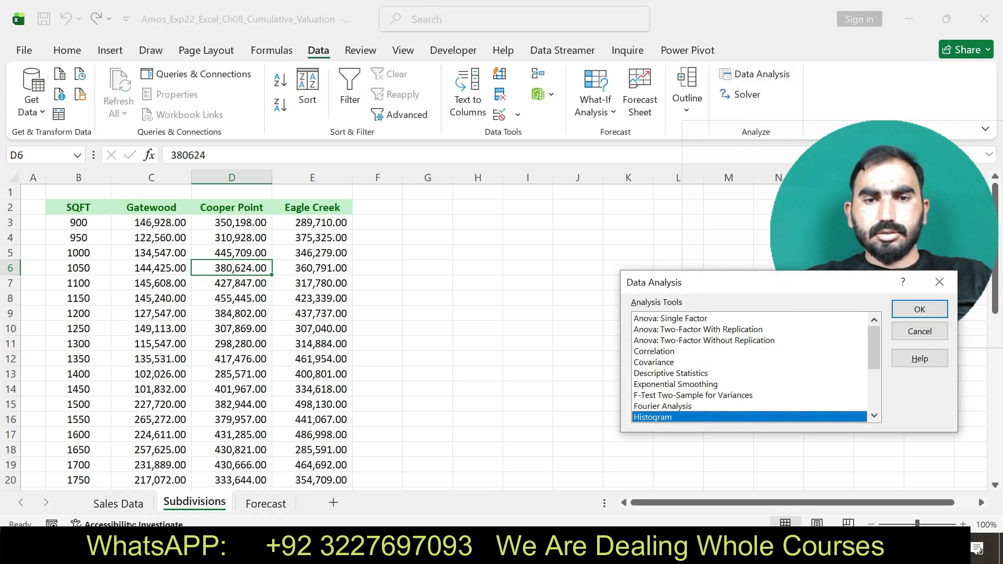
click(674, 319)
double_click(674, 319)
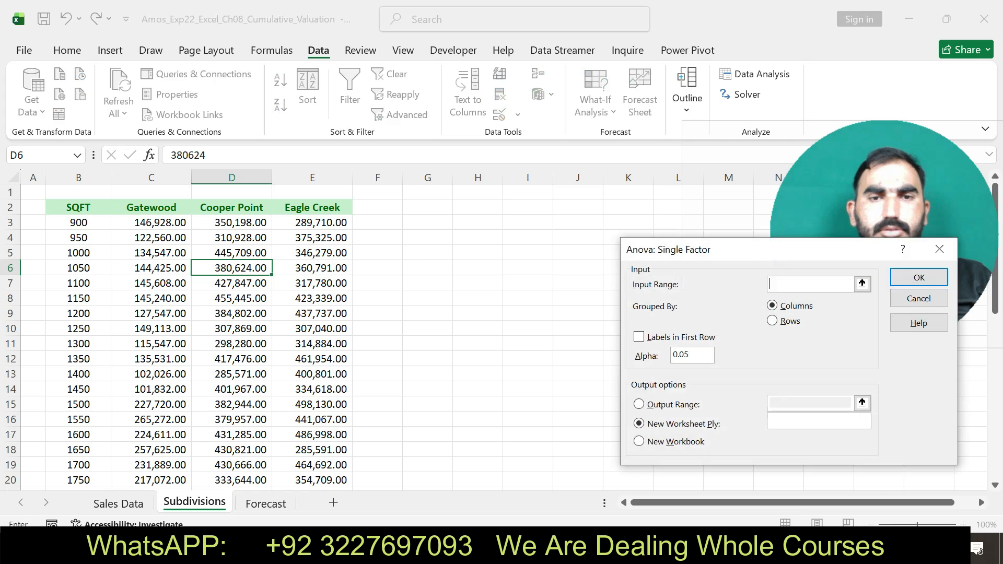
Step: Check the data range in the Word instructions, then set the ANOVA input range to $C$2:$E$45 with Labels in First Row
key(alt+Tab)
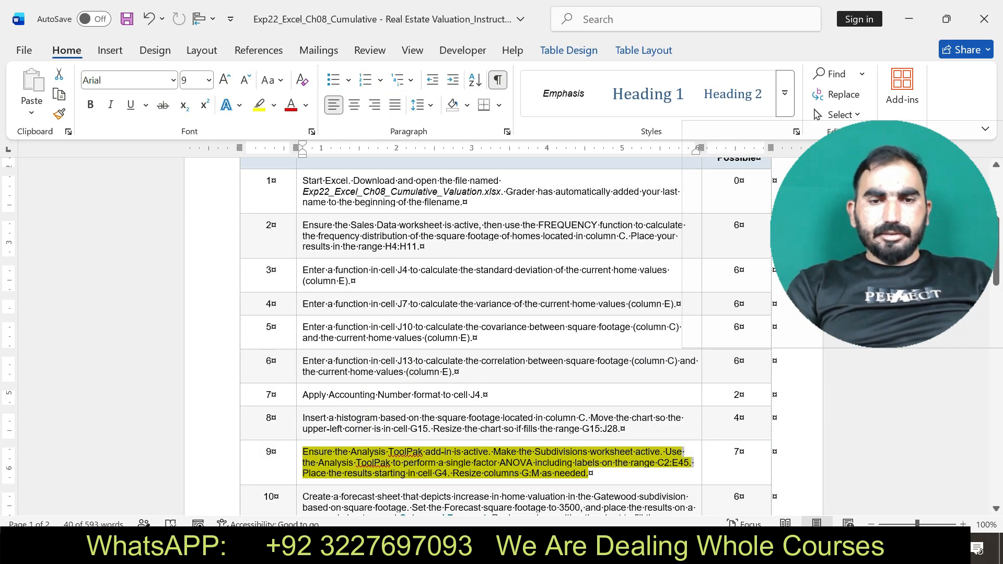
click(523, 463)
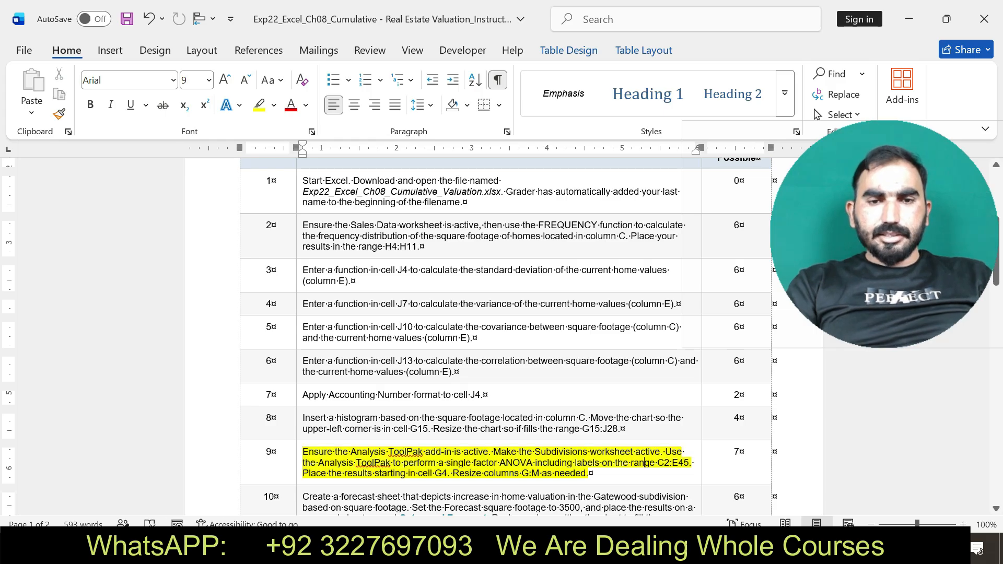
drag(657, 463, 689, 463)
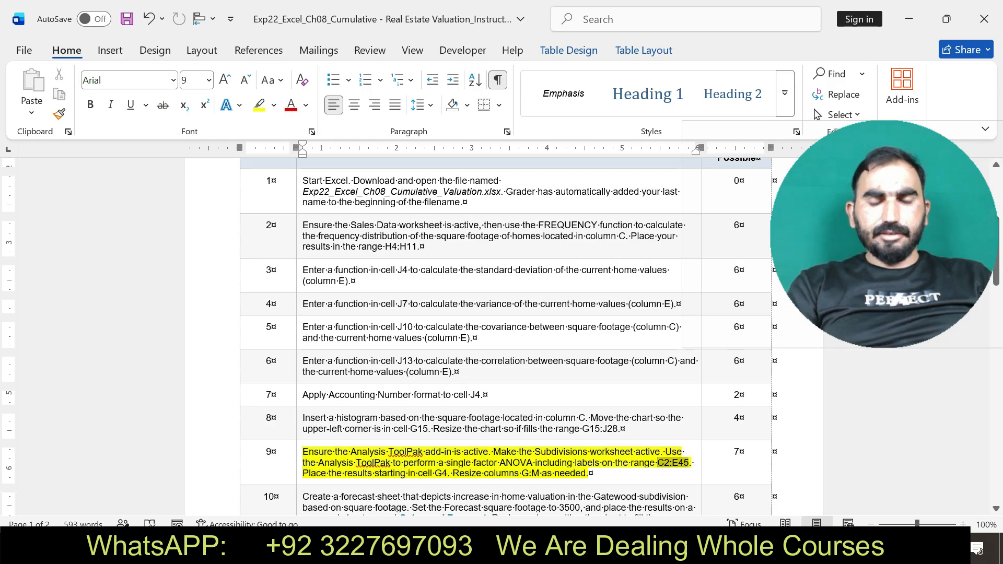
key(alt+Tab)
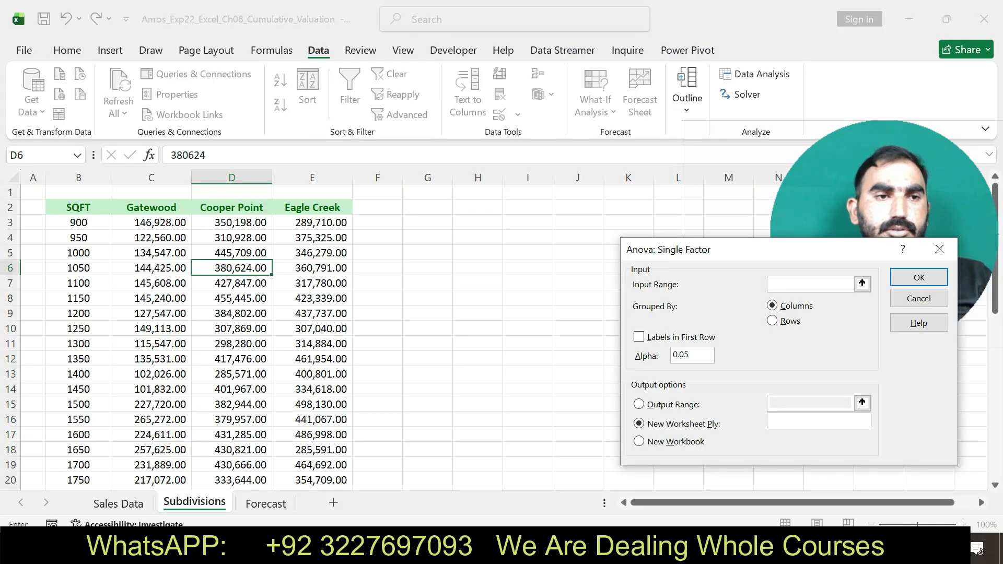
drag(139, 207, 351, 465)
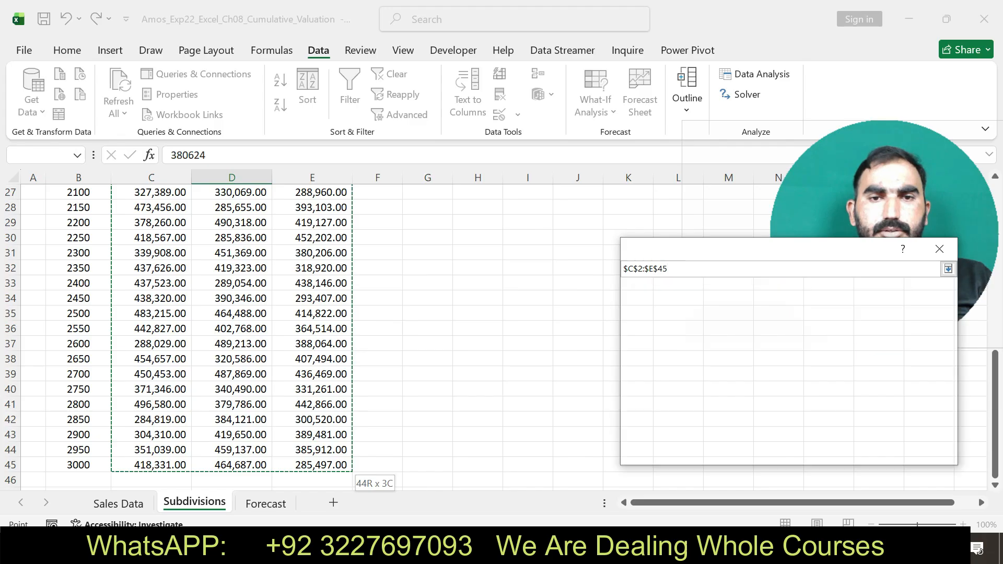
click(639, 337)
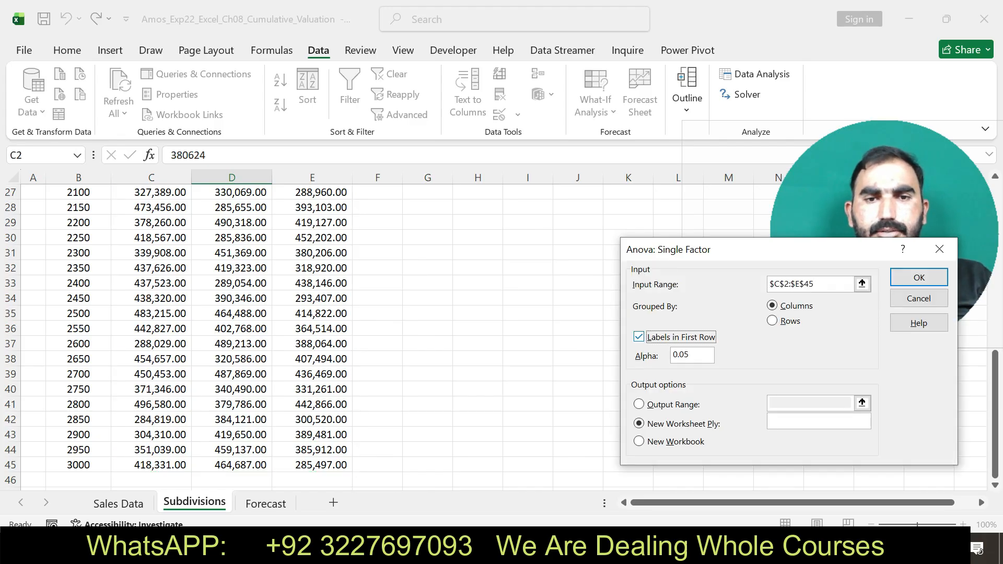
Step: Set the ANOVA output range to $G$4 on the Subdivisions sheet and generate the analysis
key(alt+Tab)
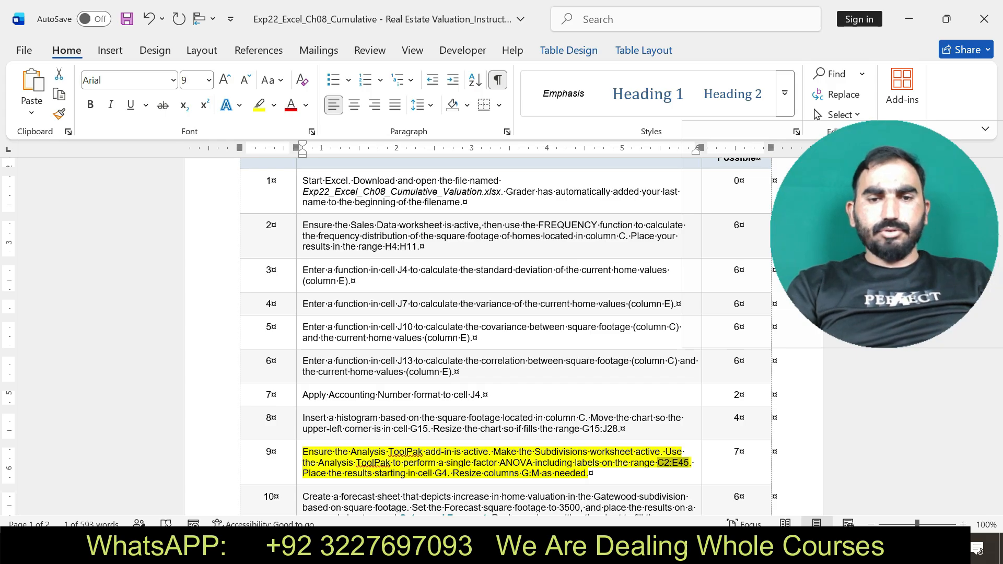
key(alt+Tab)
drag(772, 258, 557, 114)
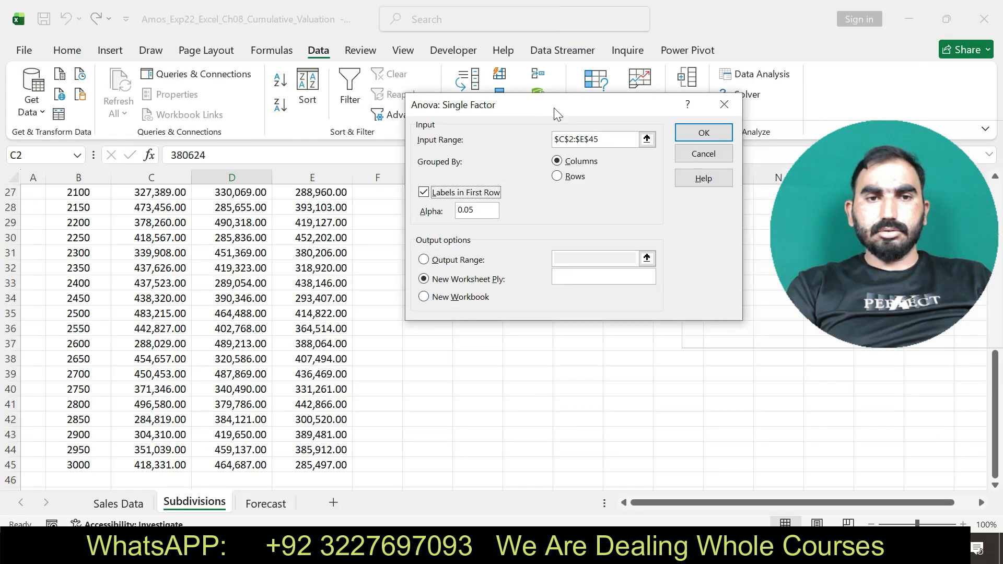
key(alt+o)
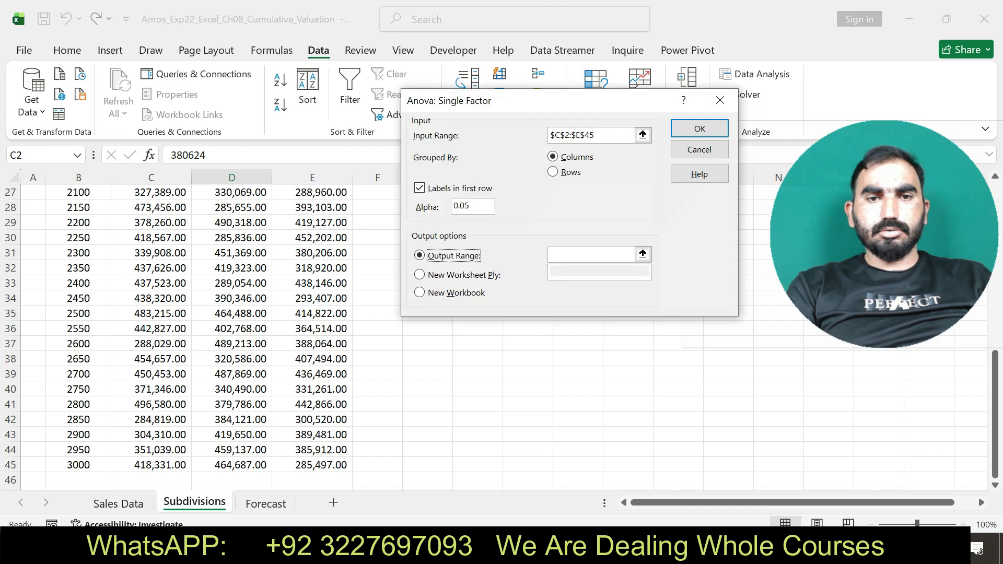
click(590, 254)
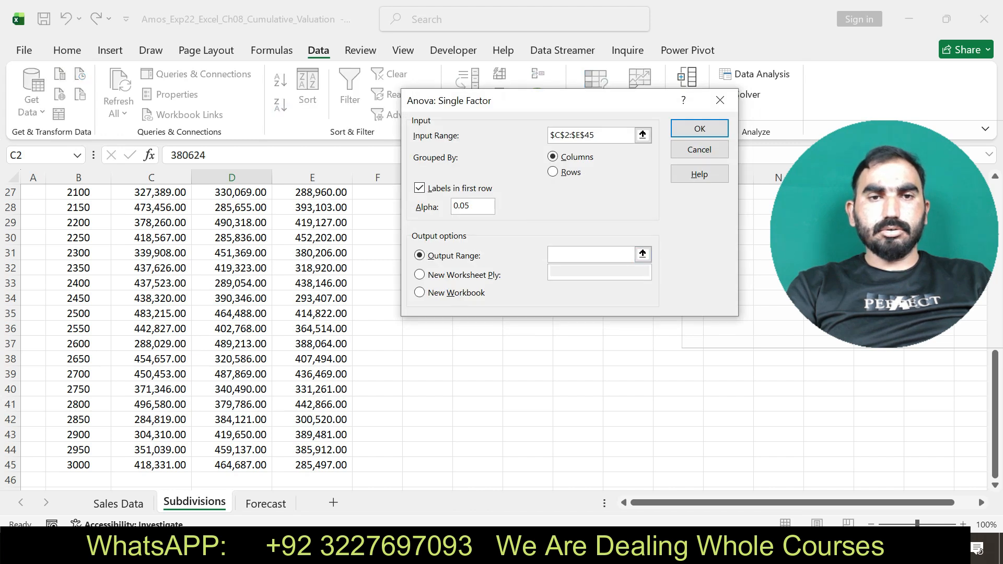
drag(538, 109, 385, 360)
drag(995, 412, 995, 246)
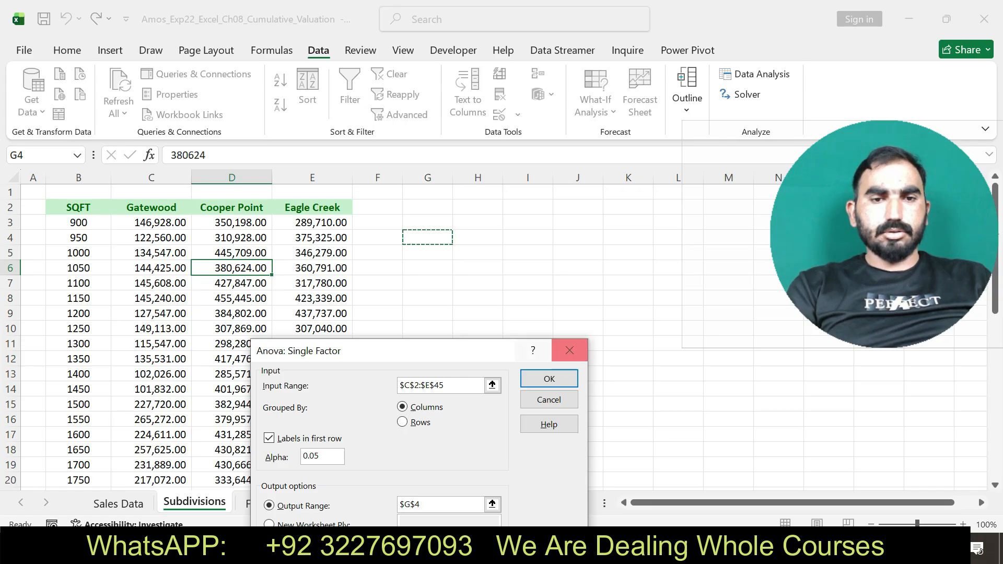
click(549, 378)
drag(884, 234, 860, 124)
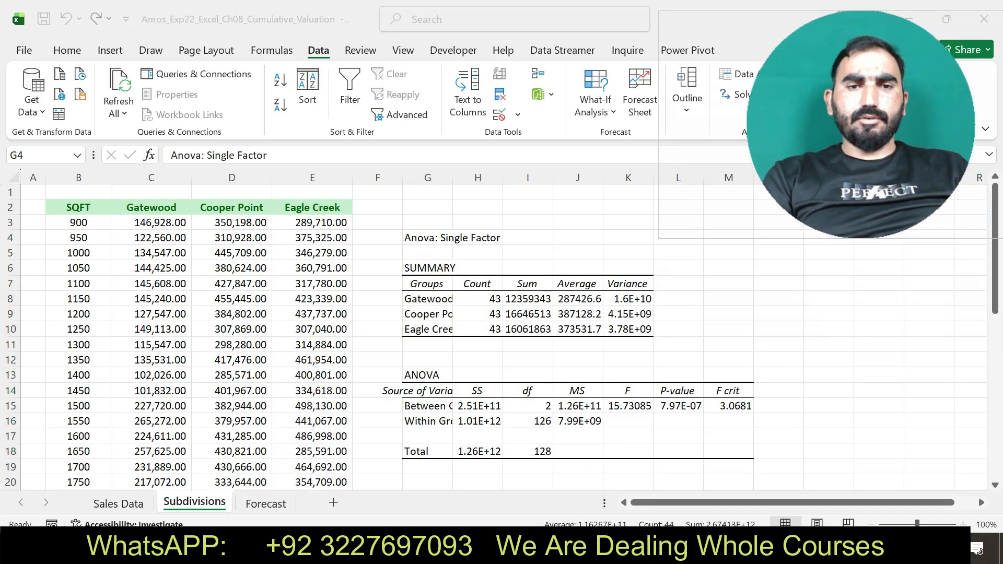
Step: Switch to the Word instructions, undo the step 9 highlight, and highlight the step 10 forecast sheet instructions in yellow
key(alt+Tab)
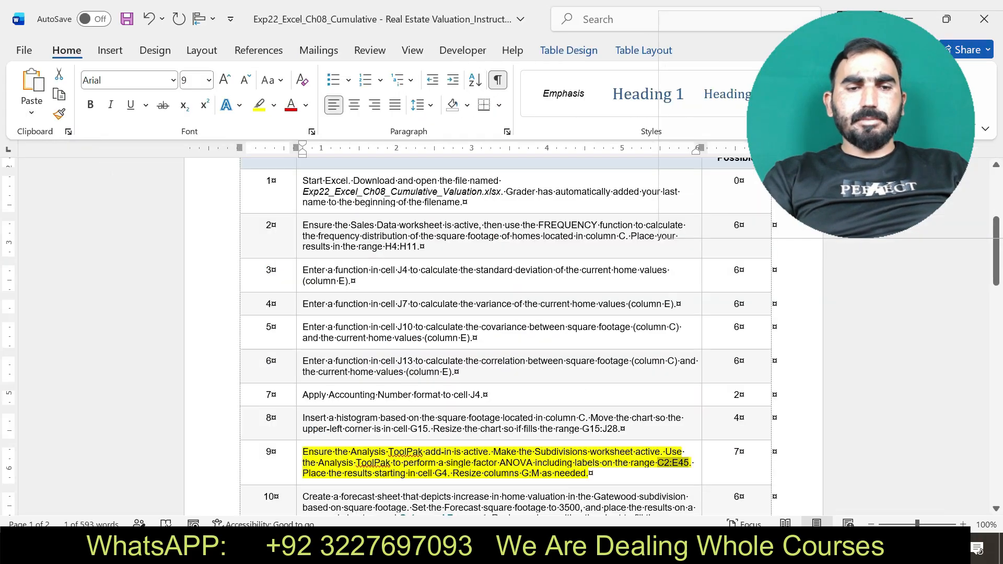
key(ctrl+z)
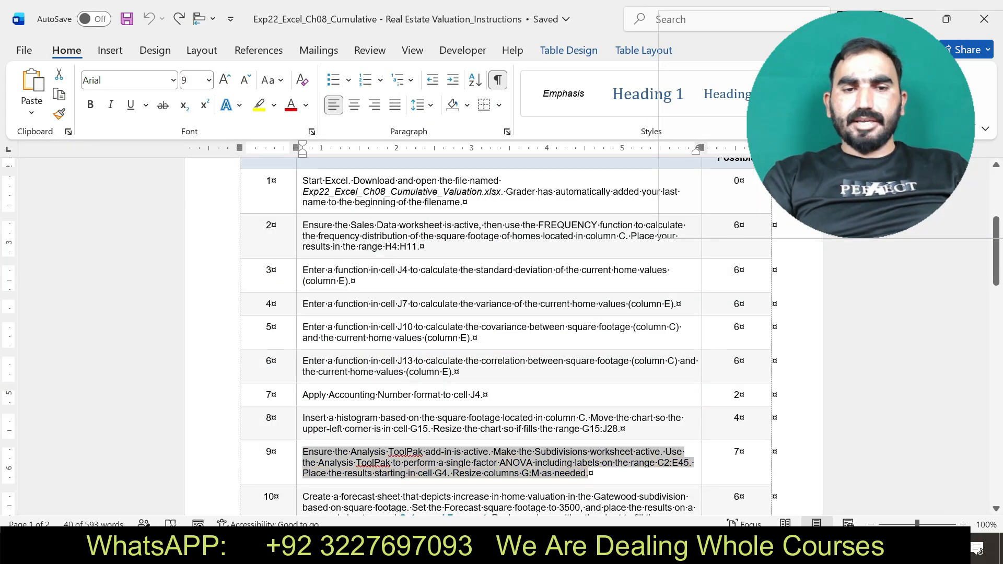
drag(996, 250, 996, 274)
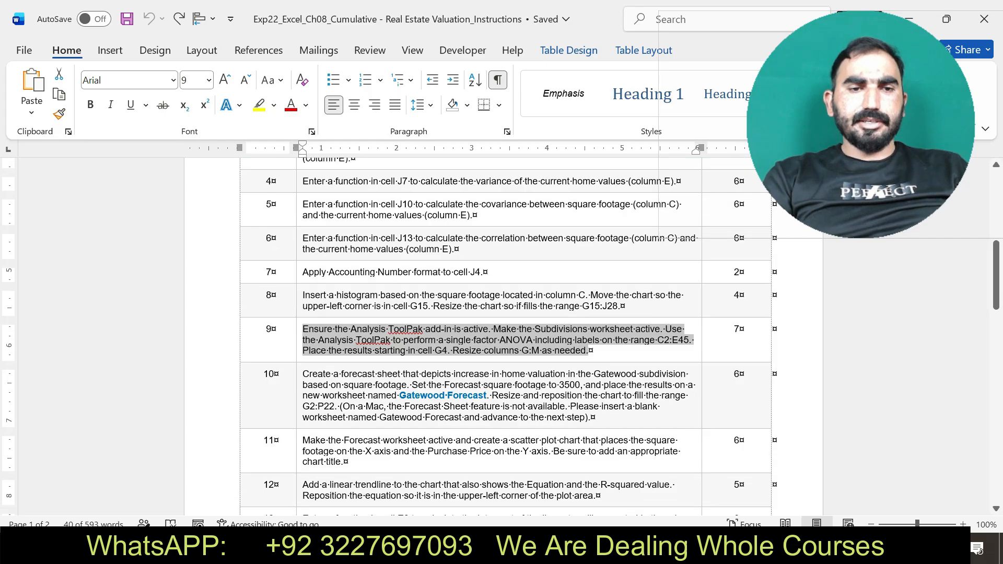
drag(302, 374, 594, 418)
click(671, 392)
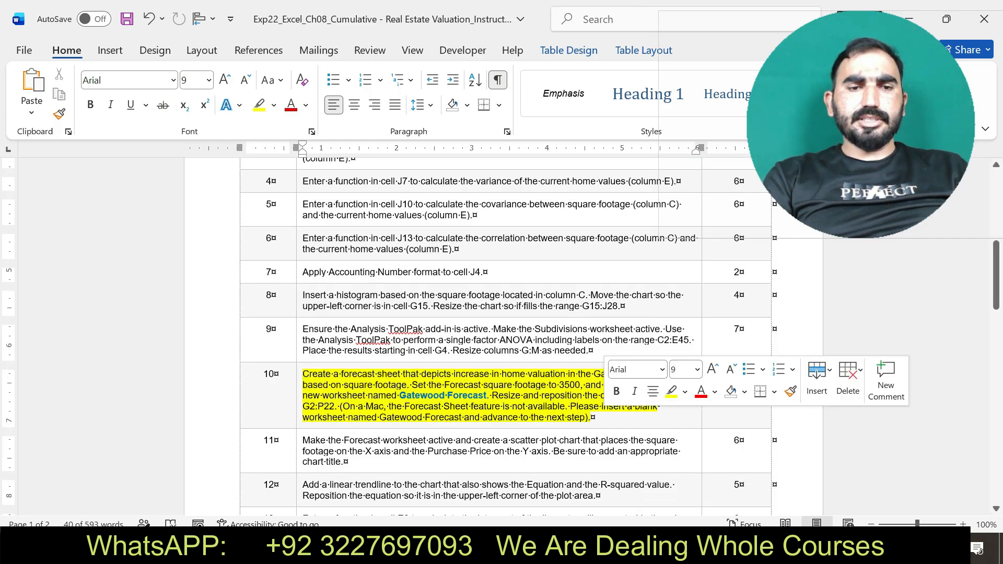
Step: Copy the worksheet name Gatewood Forecast from the step 10 instructions
click(400, 396)
drag(400, 395, 486, 395)
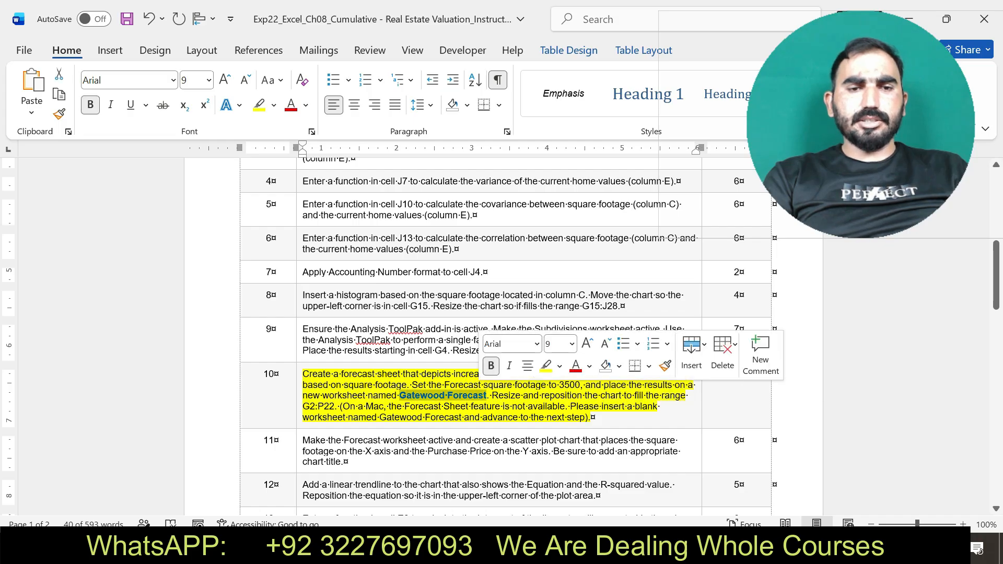
click(479, 396)
drag(399, 396, 487, 396)
key(ctrl+c)
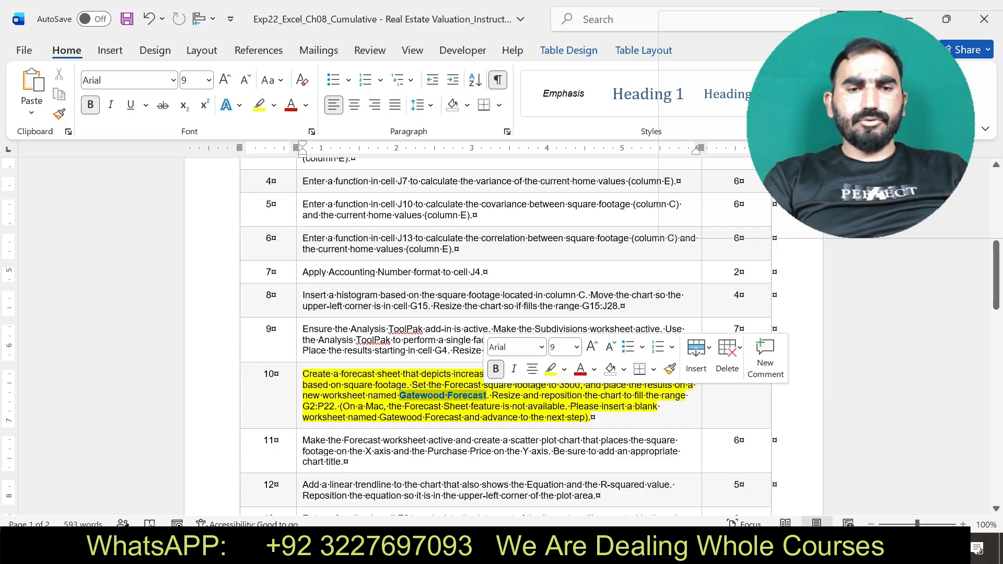
Step: Switch to Excel, add a new worksheet after Subdivisions, and rename it Gatewood Forecast
key(alt+Tab)
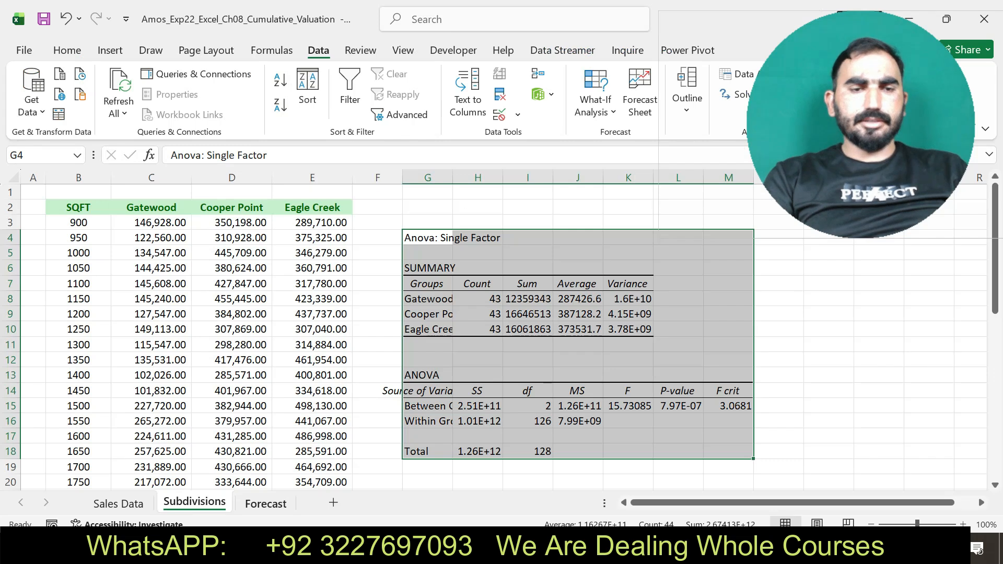
click(385, 503)
right_click(261, 502)
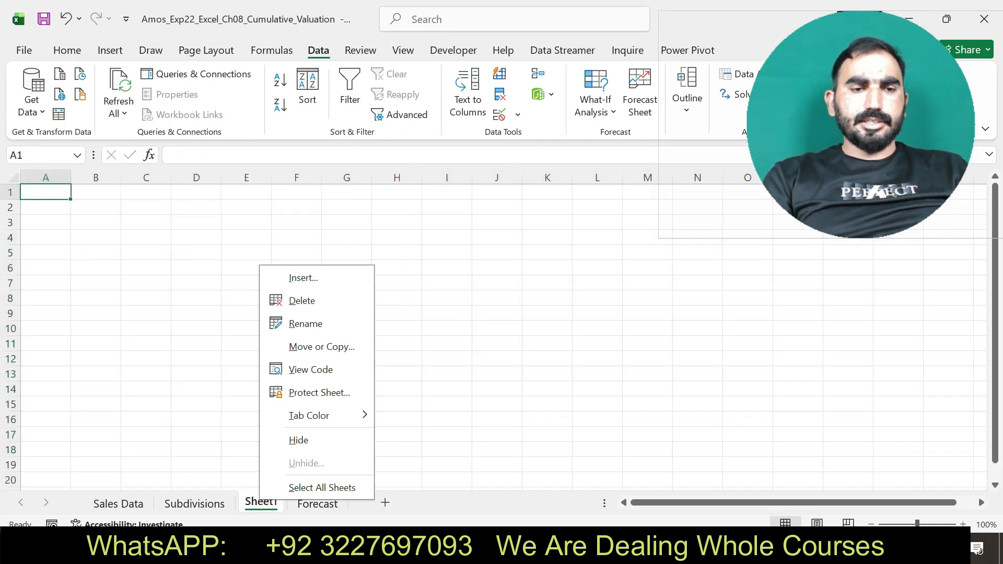
click(284, 323)
key(BackSpace)
key(ctrl+v)
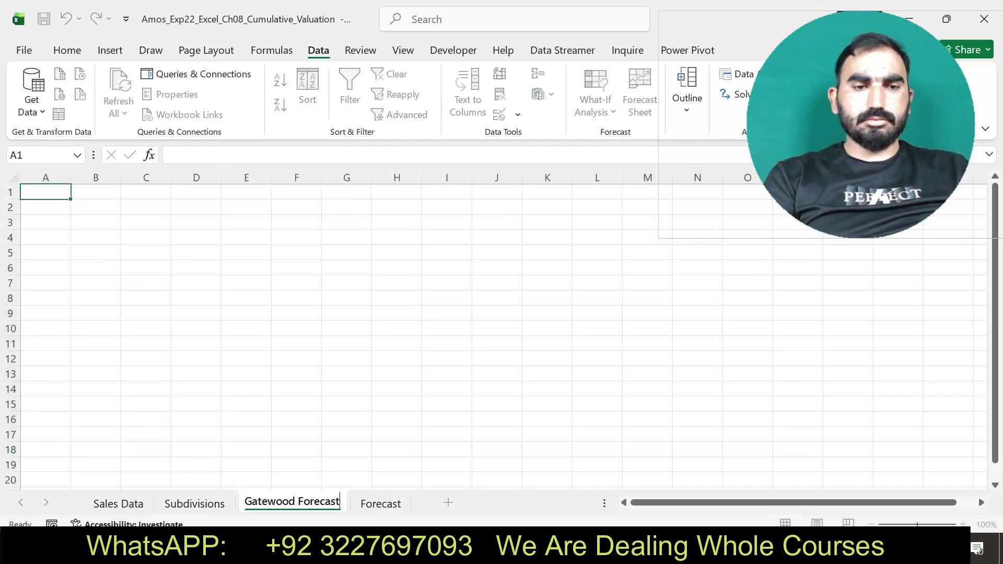
click(447, 359)
Step: Switch to the Word instructions, undo the step 10 highlight, and highlight the step 11 scatter plot instructions in yellow
key(alt+Tab)
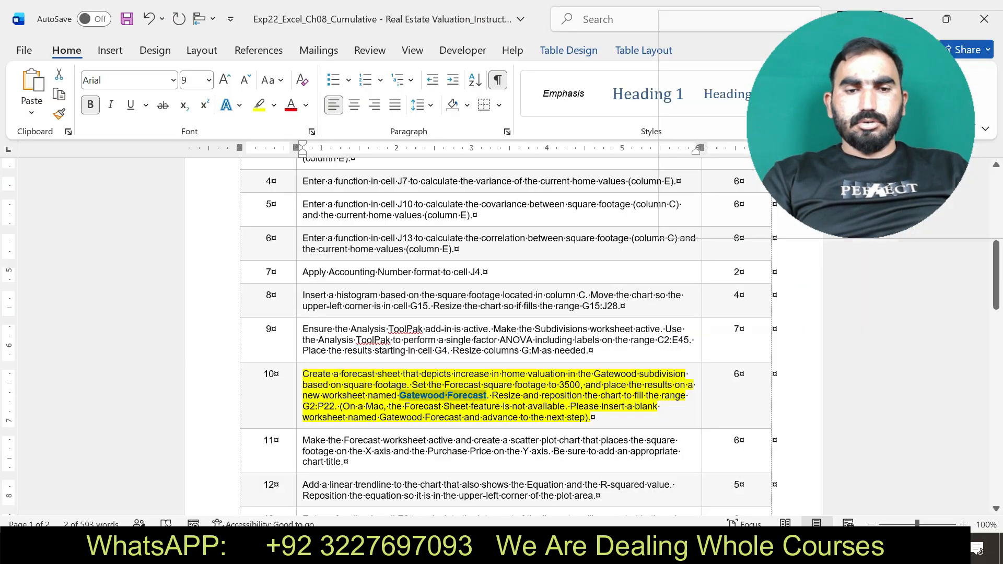
key(ctrl+z)
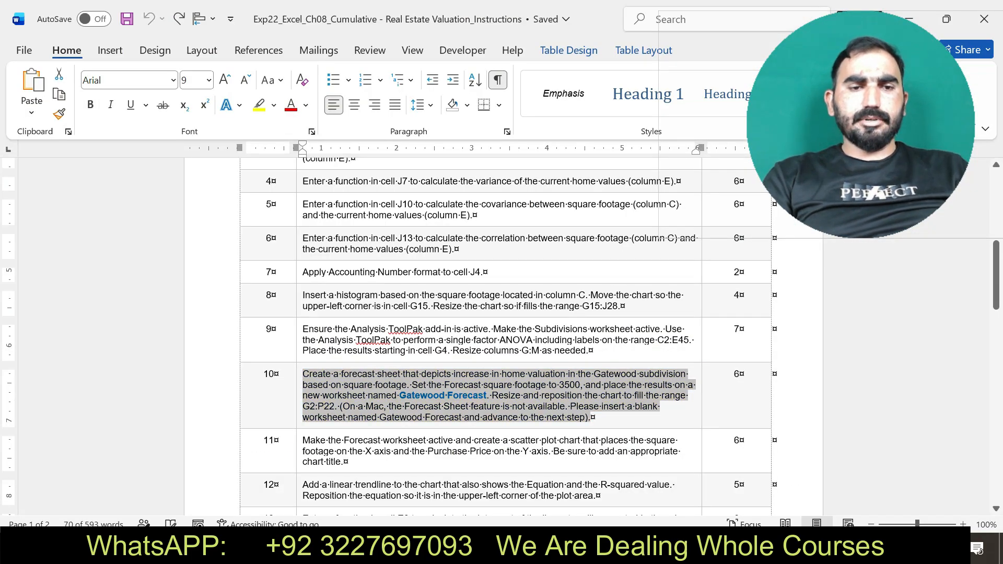
drag(302, 440, 344, 462)
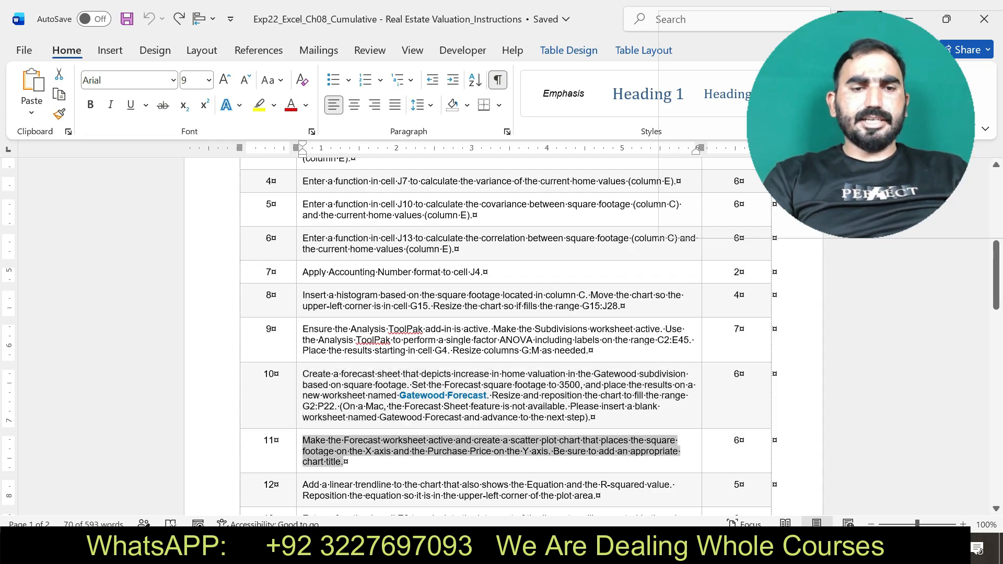
click(512, 434)
drag(302, 441, 345, 461)
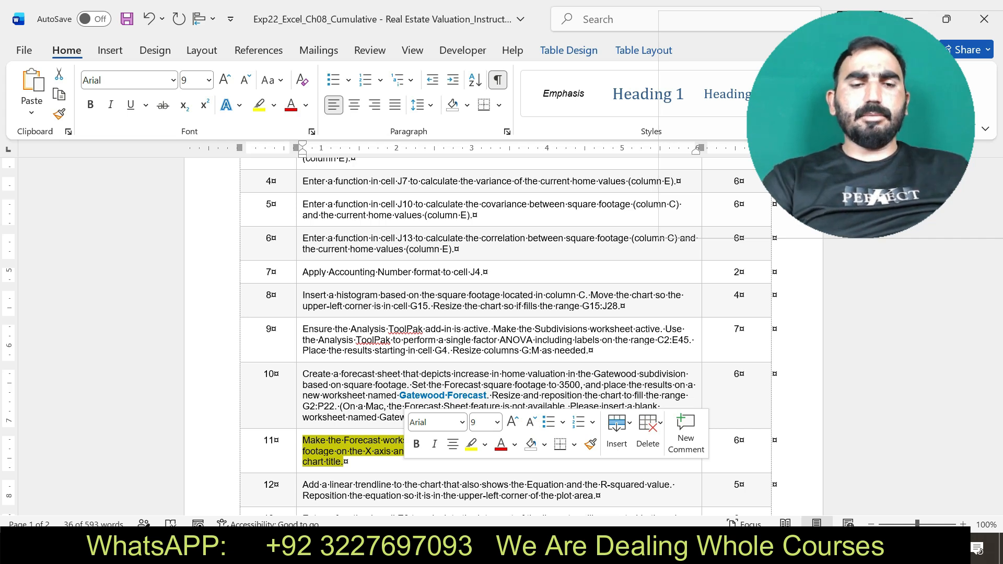
click(329, 451)
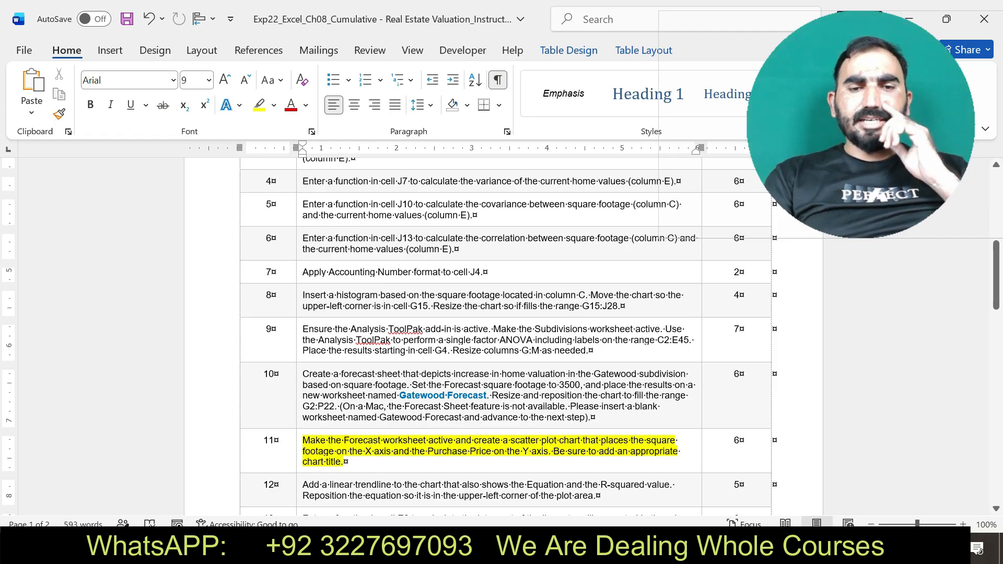
Step: Switch to Excel and insert a scatter chart on the Forecast worksheet from the Sqft and Purchase Price data in B2:C29
key(alt+Tab)
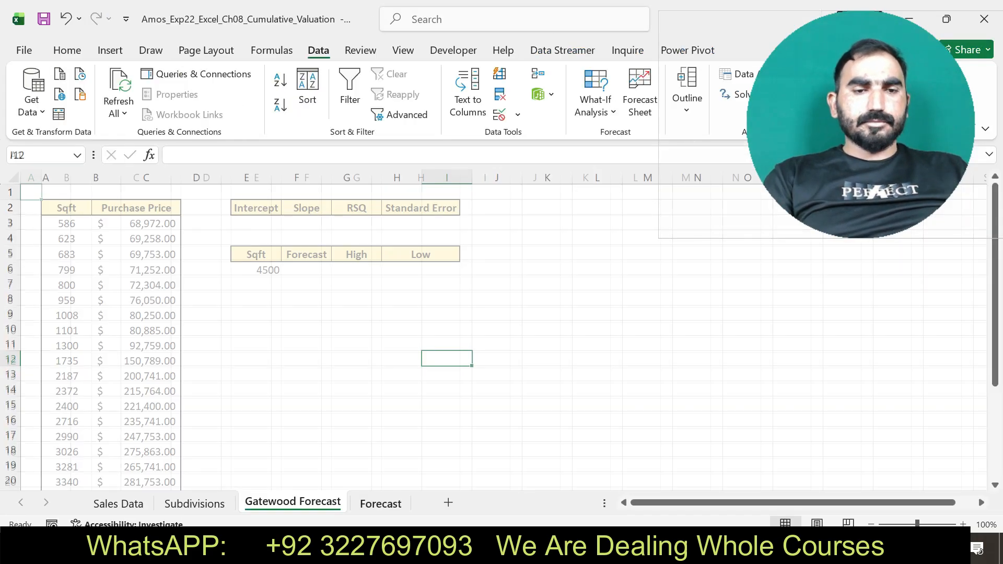
drag(67, 208, 66, 467)
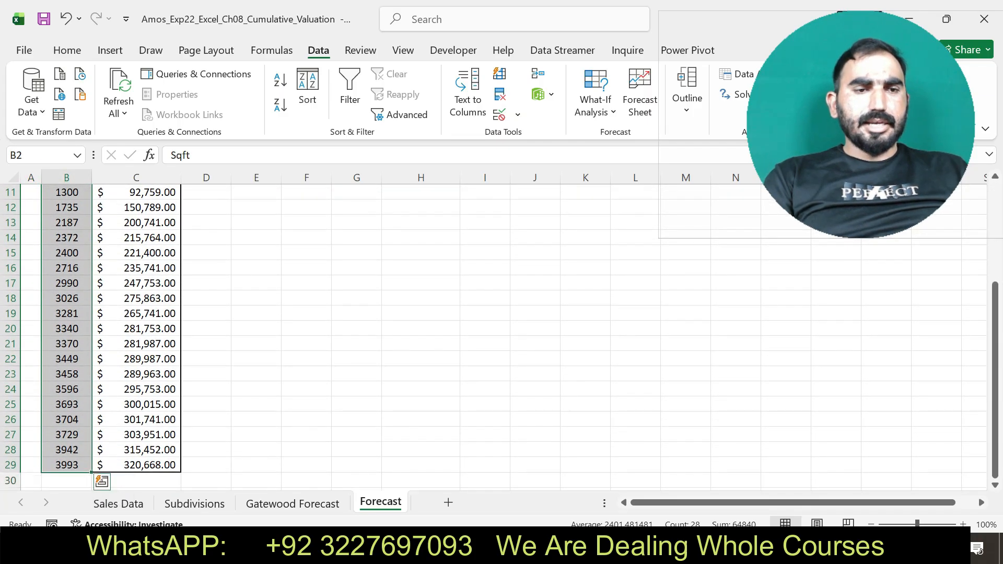
drag(995, 381, 995, 277)
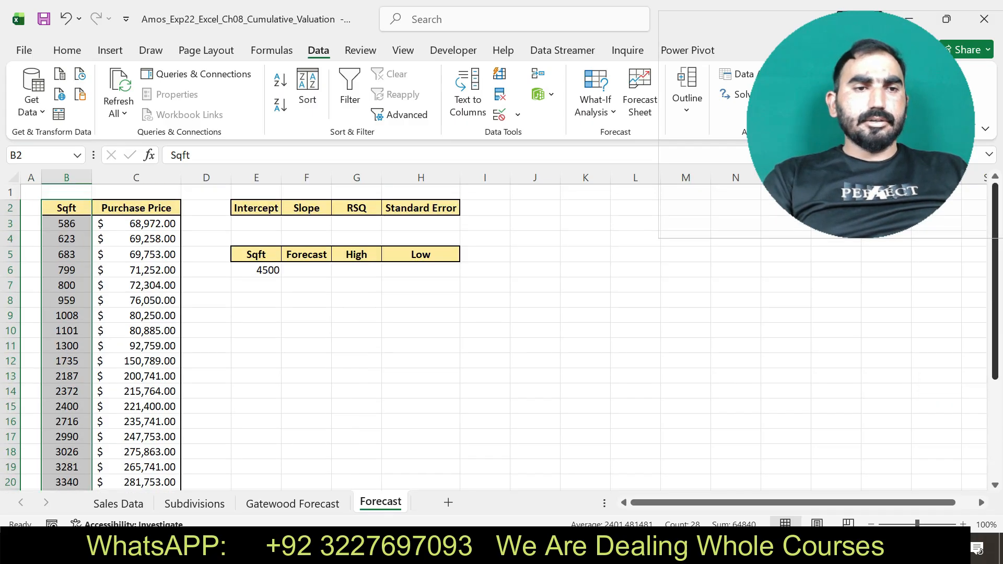
drag(136, 207, 156, 478)
key(alt+Tab)
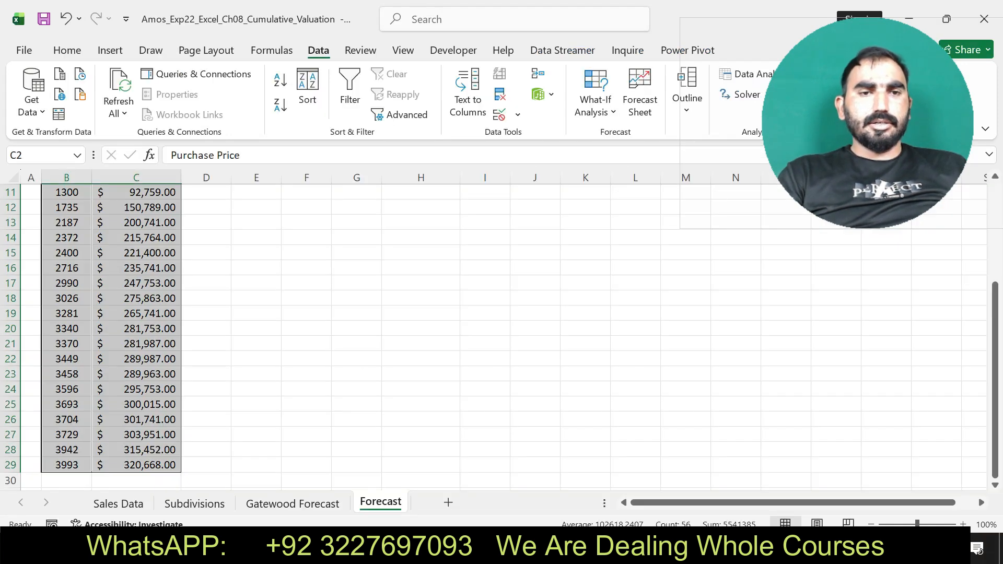
scroll(499, 337, up, 4)
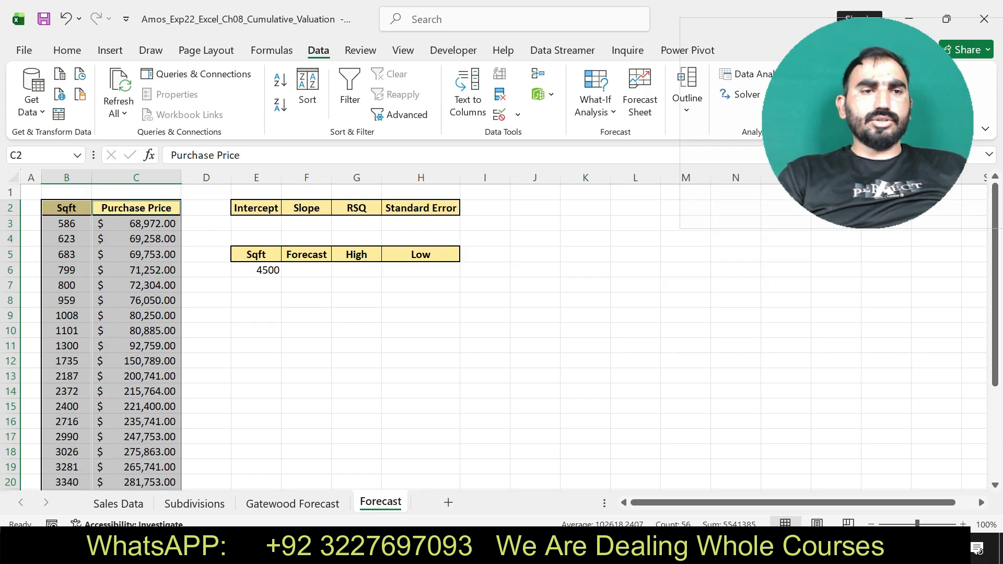
click(109, 51)
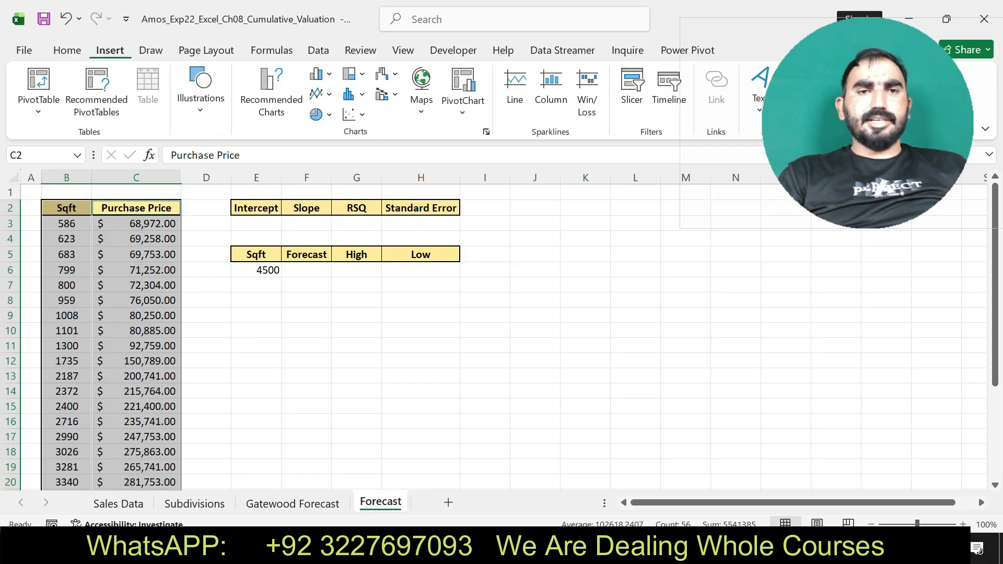
click(271, 99)
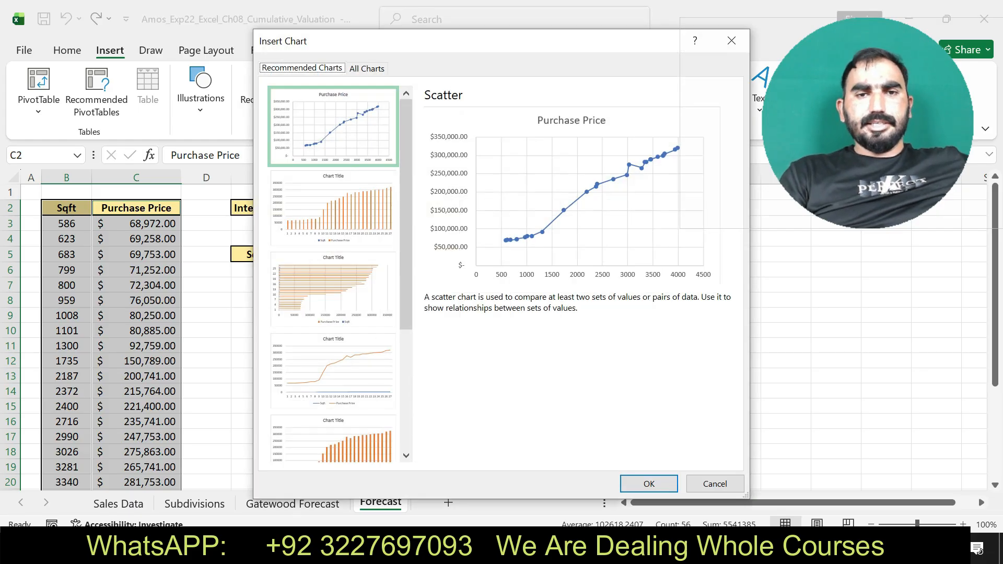
click(649, 484)
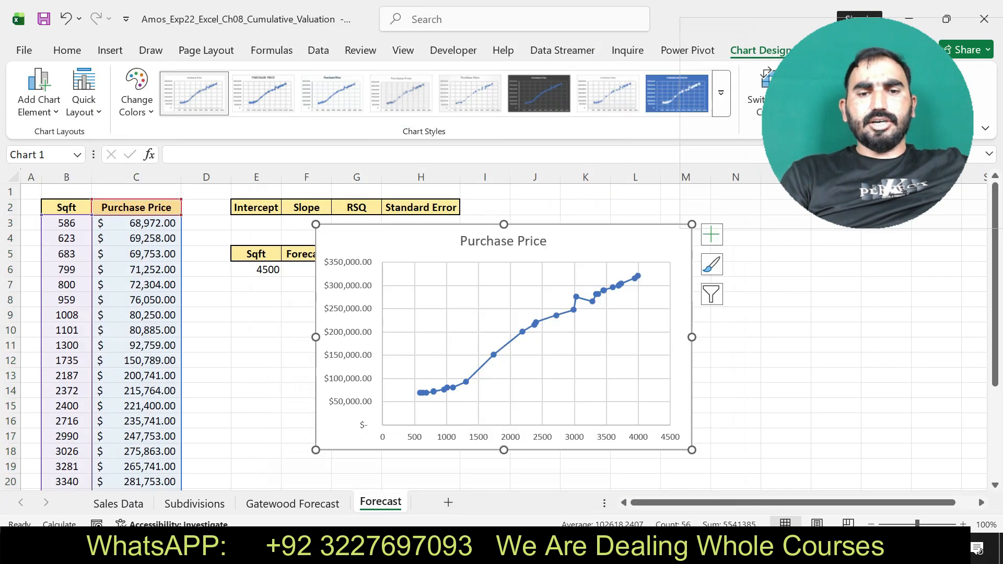
Step: Switch to the Word instructions, undo the step 11 highlight, and highlight the step 12 trendline instructions in yellow
key(alt+Tab)
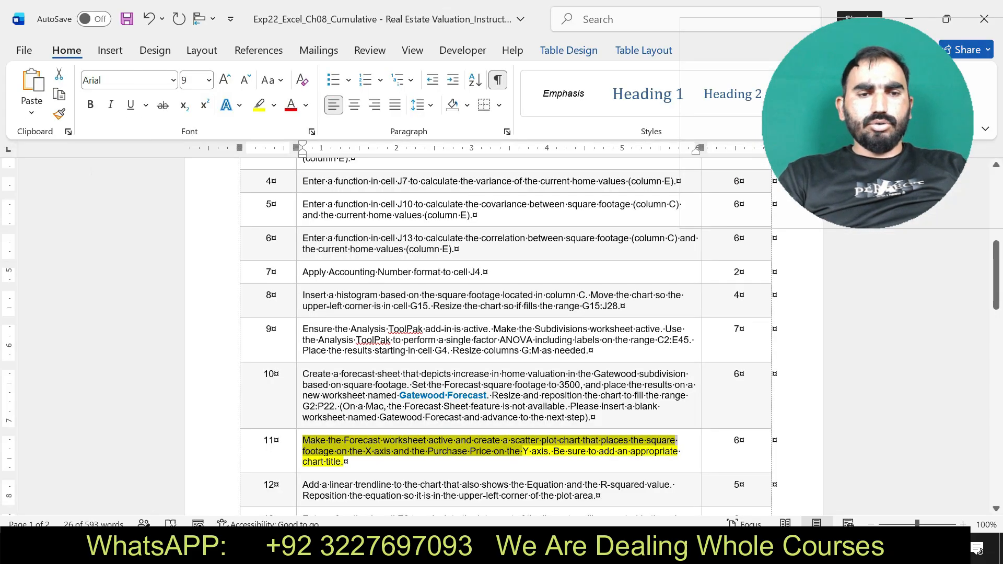
key(ctrl+z)
drag(303, 485, 598, 495)
click(674, 468)
drag(303, 485, 611, 497)
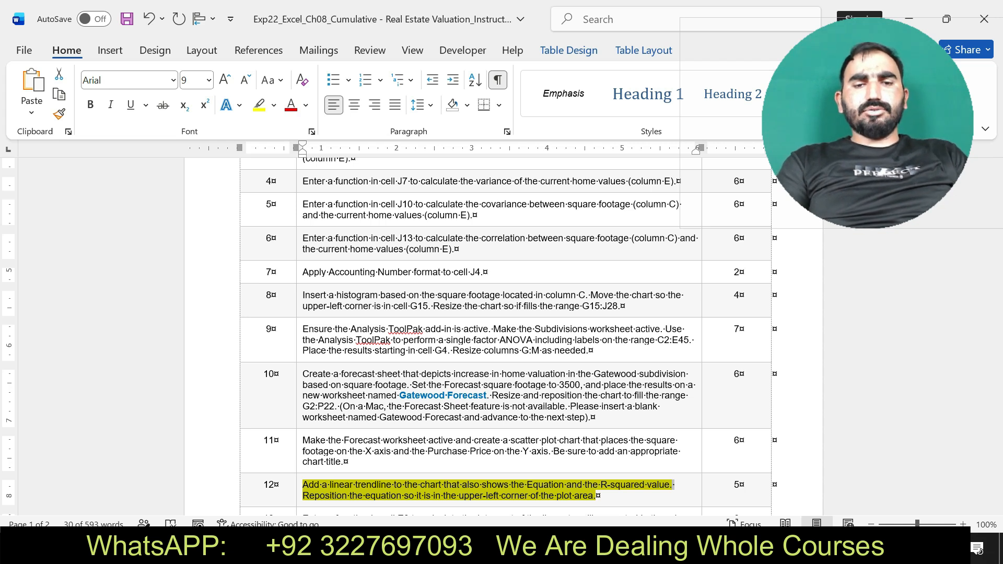
Step: Switch to Excel, add a linear trendline to the Purchase Price scatter chart, and display its equation on the chart
key(alt+Tab)
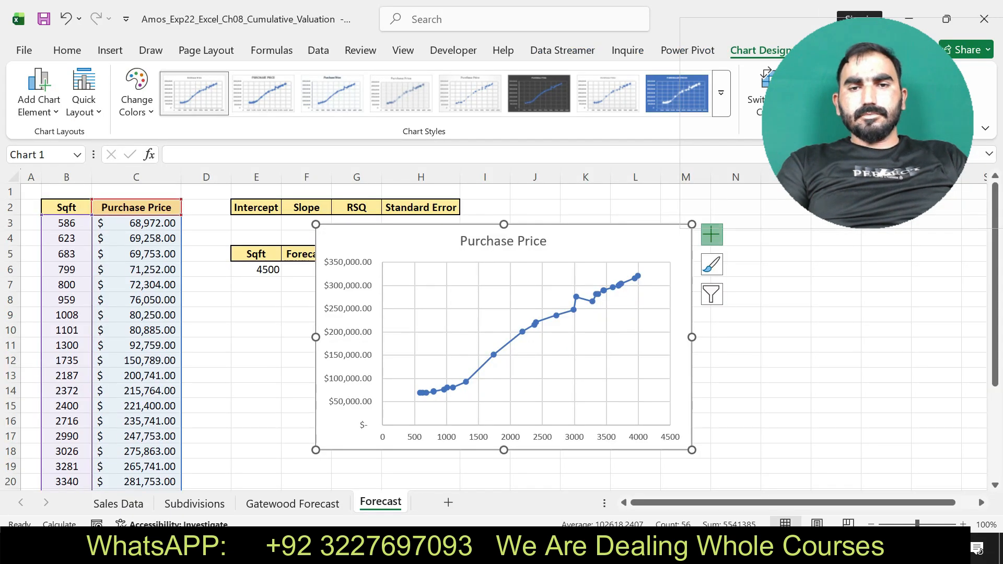
click(711, 235)
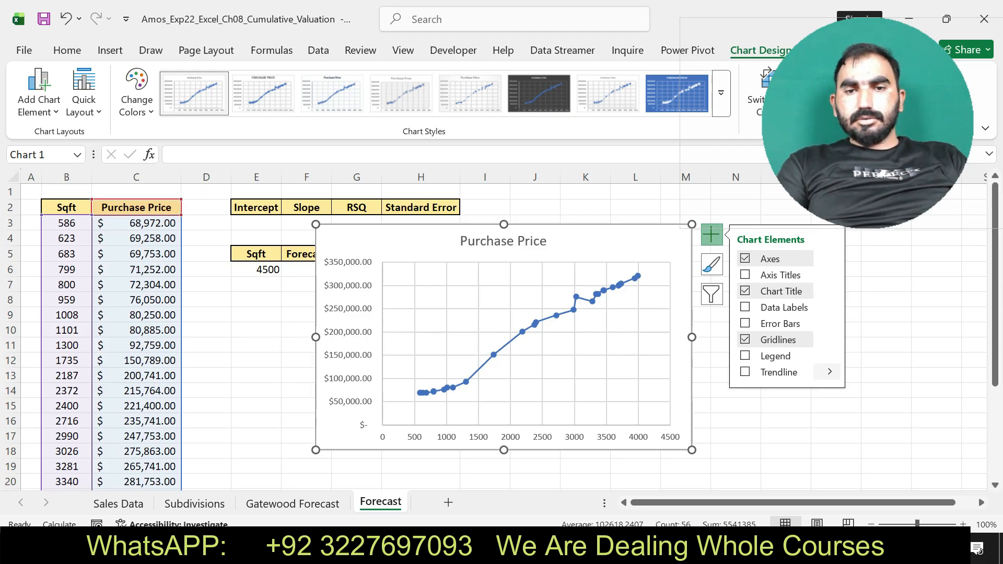
click(829, 371)
click(866, 380)
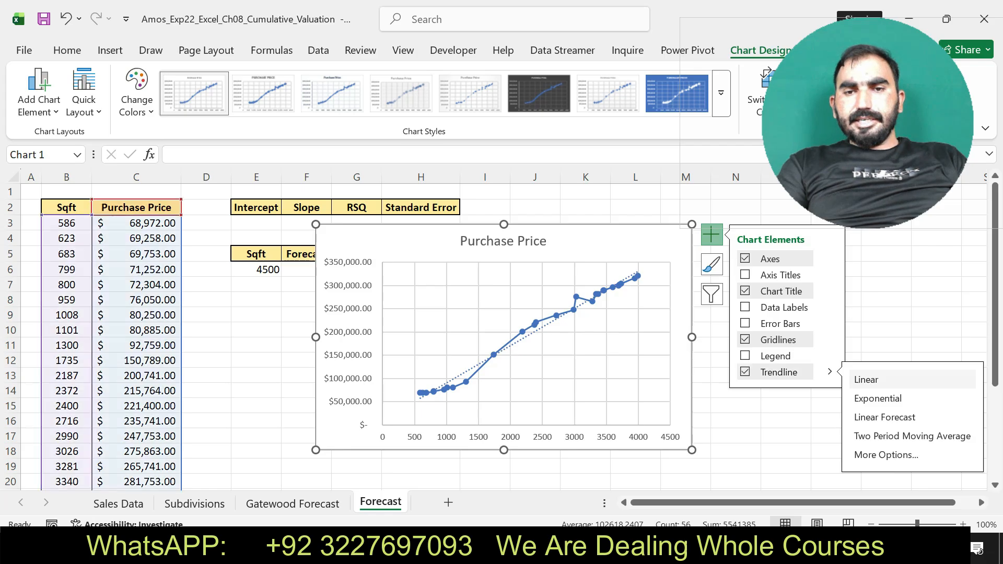
click(886, 455)
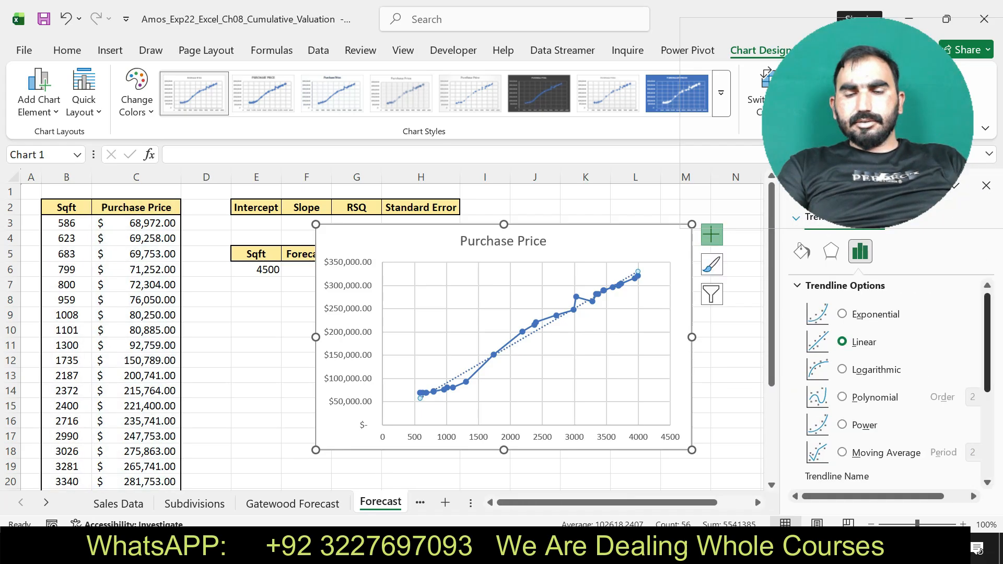
scroll(888, 376, down, 5)
click(810, 452)
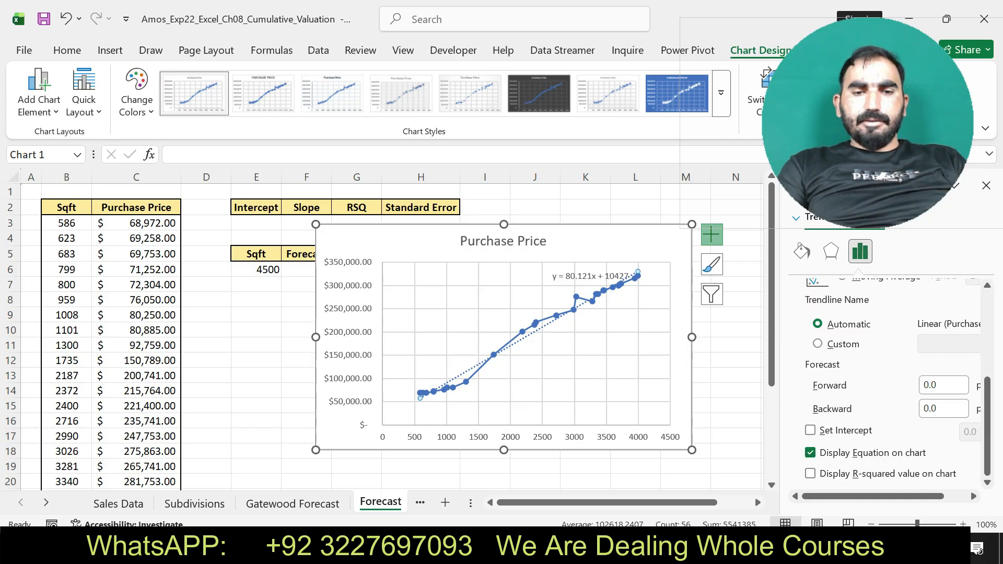
Step: Switch to the Word instructions, undo the step 12 highlight, and highlight the step 13 intercept instructions in yellow
key(alt+Tab)
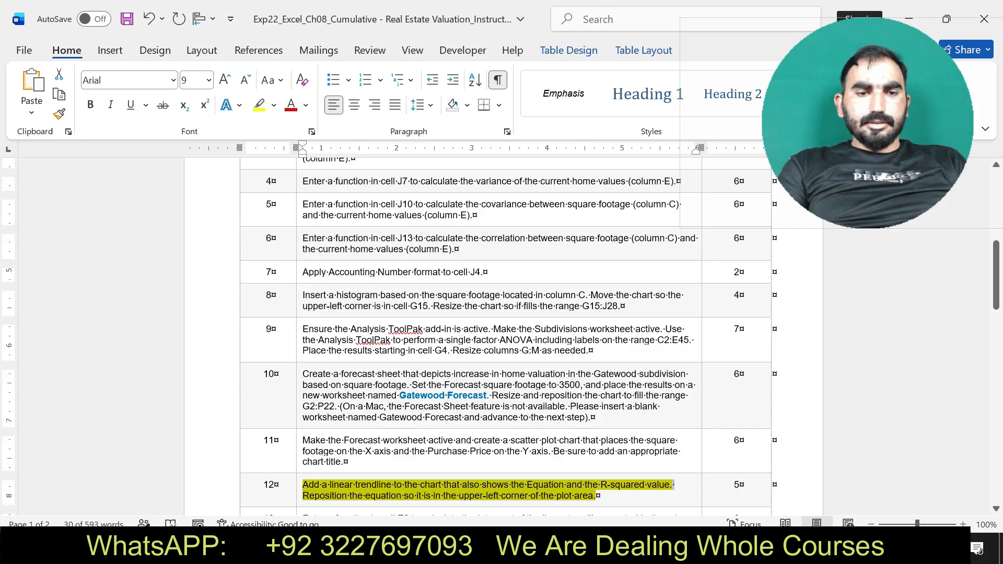
drag(996, 276, 996, 292)
key(ctrl+z)
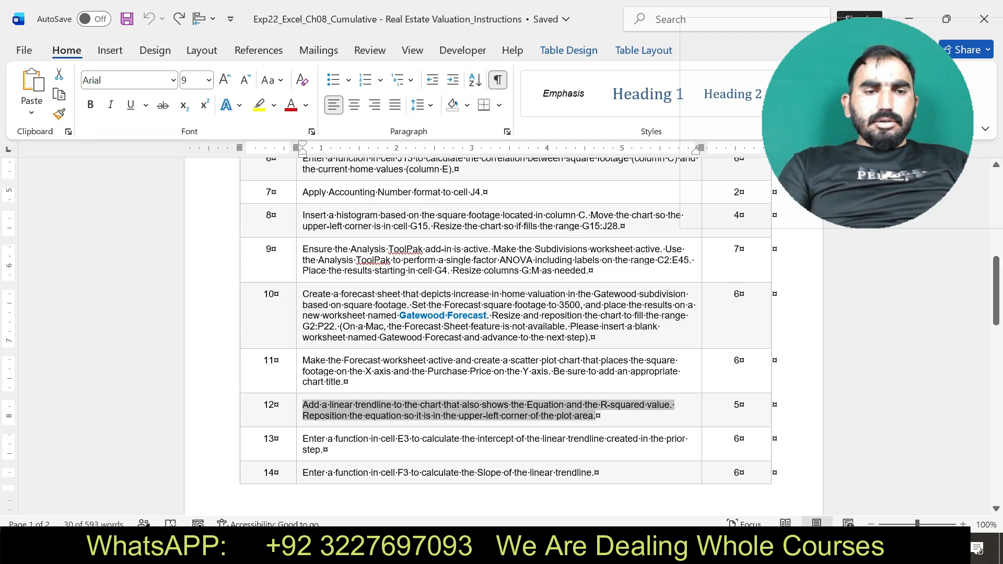
drag(303, 439, 324, 450)
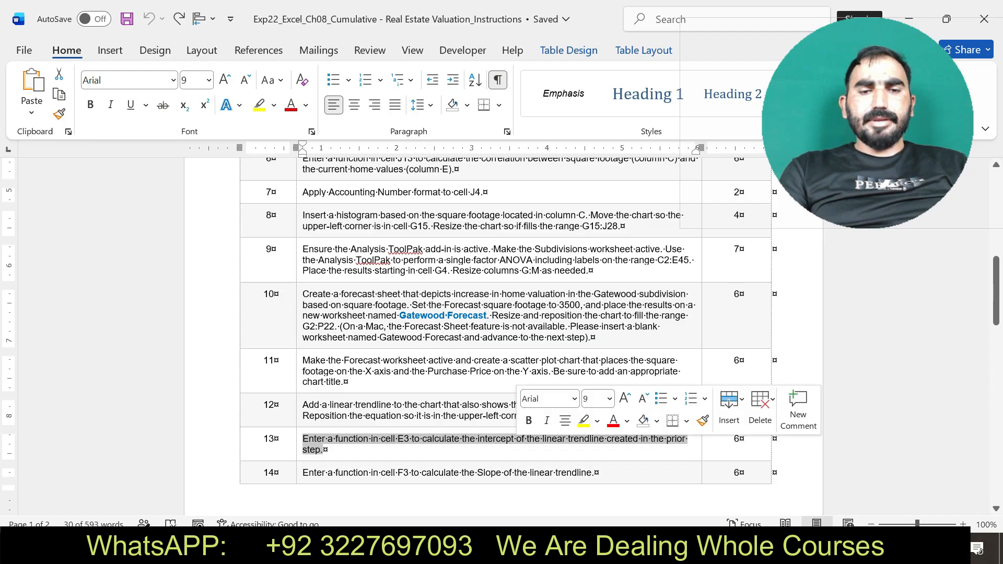
click(583, 421)
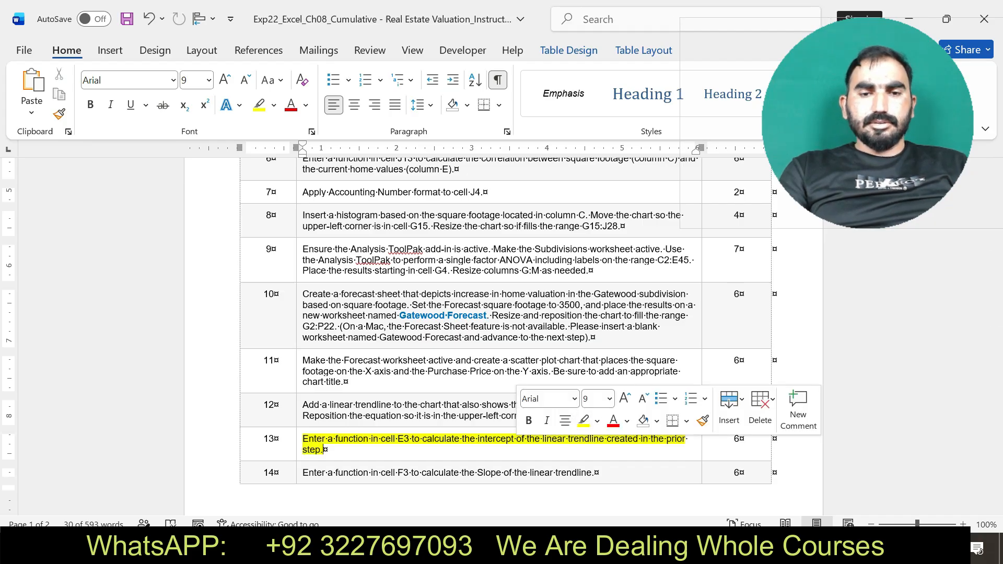
Step: Switch to Excel and move the scatter chart below the forecast table, with its upper-left corner at about cell E7
key(alt+Tab)
drag(365, 242, 280, 295)
Step: Enter =INTERCEPT(C3:C29,B3:B29) in cell E3 of the Forecast worksheet
click(256, 223)
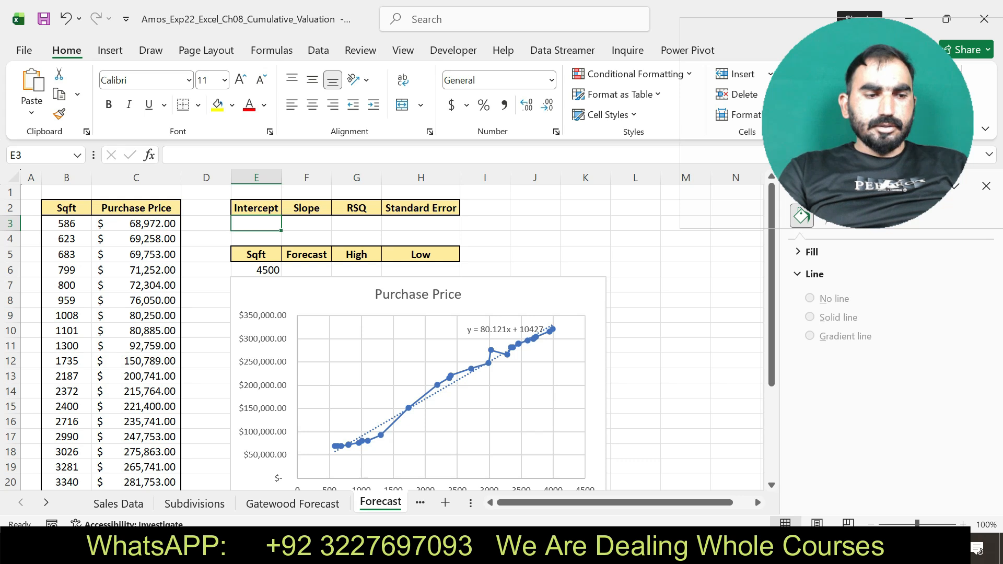
text(=IM)
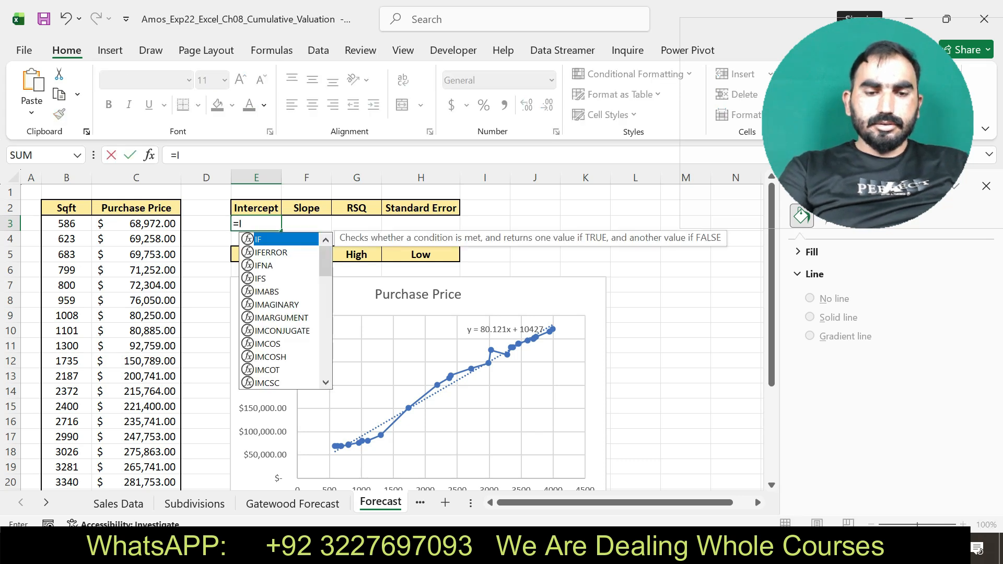
key(BackSpace)
text(NT)
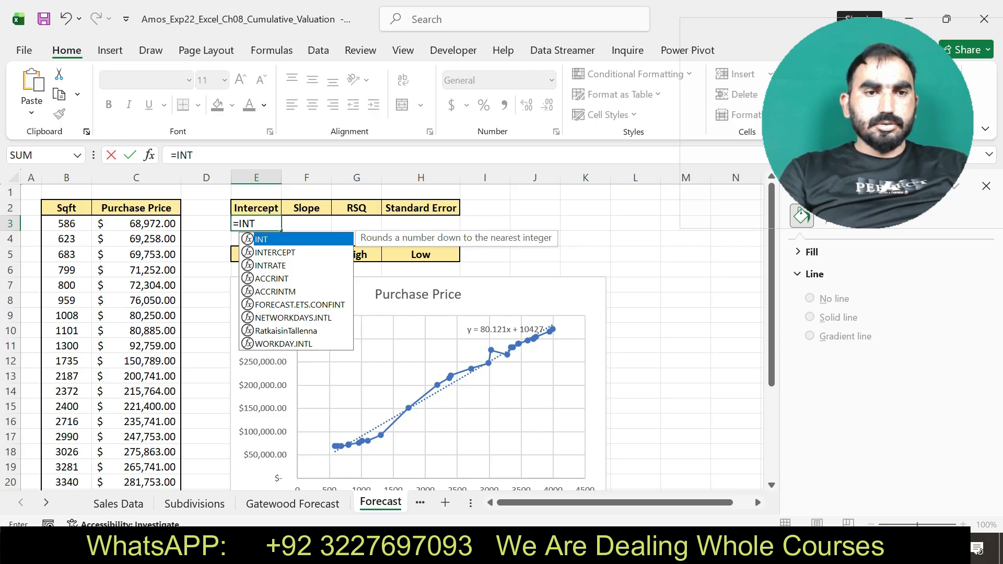
key(Down)
key(Tab)
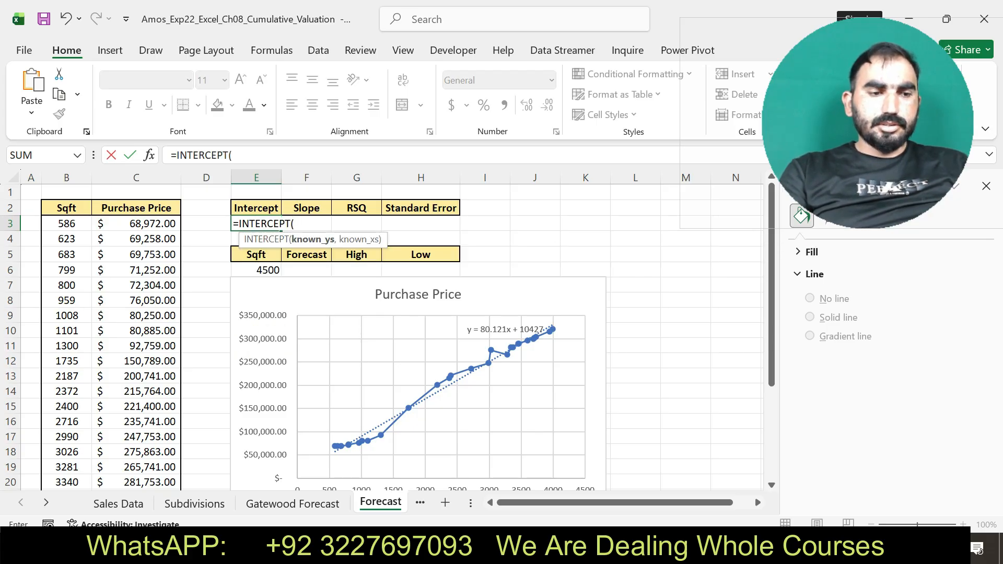
text(C3)
key(Return)
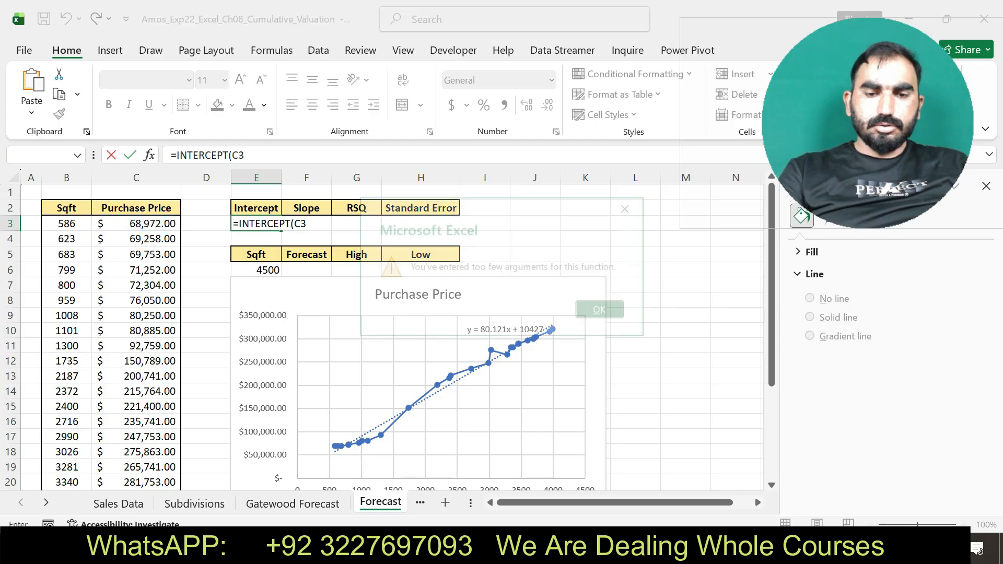
key(Return)
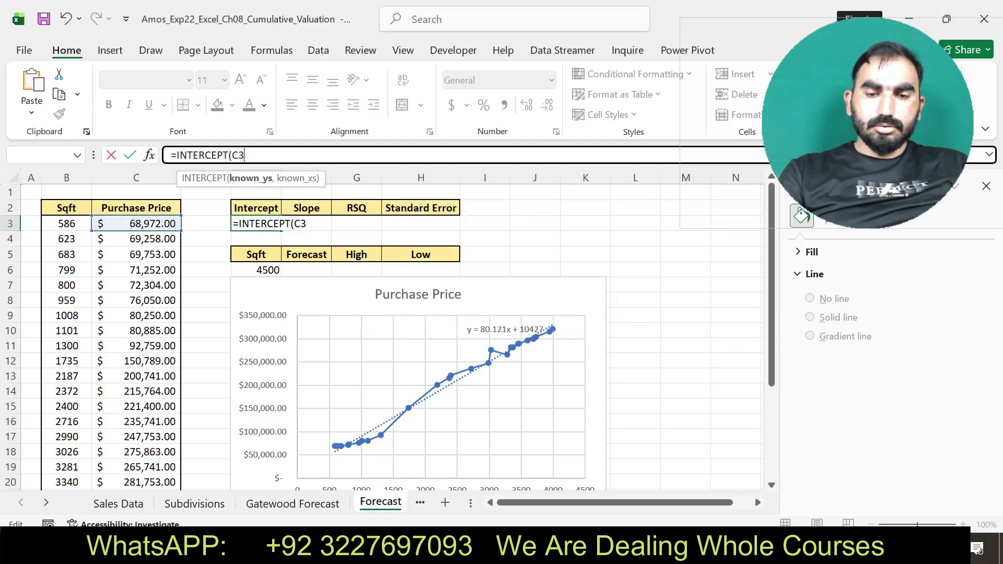
text(:C29)
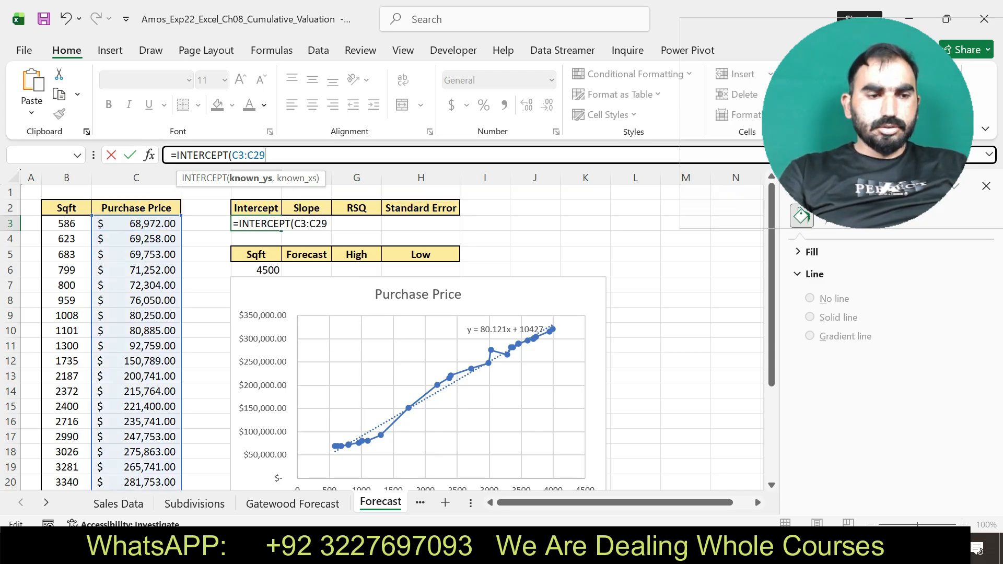
text(,B3)
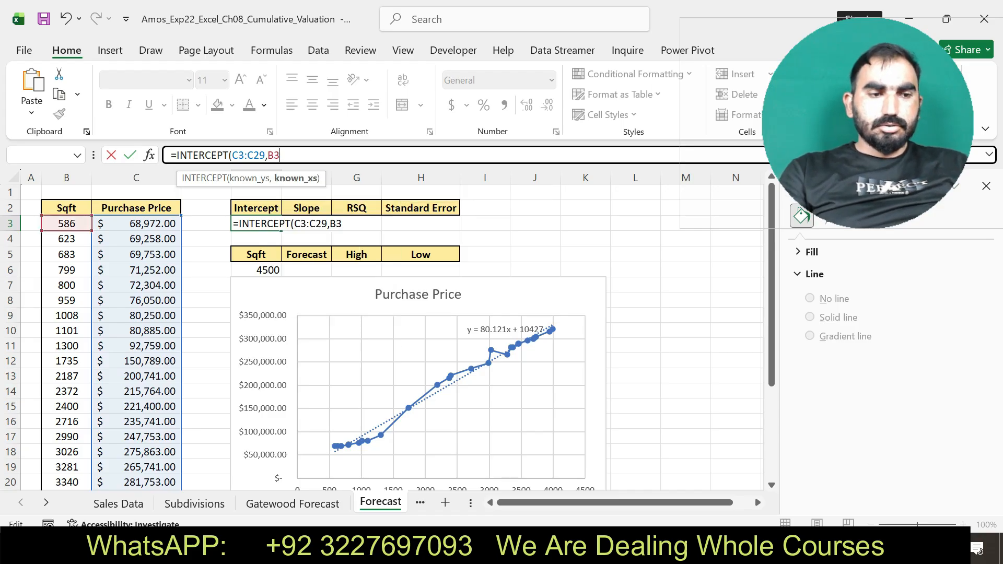
text(:B29)
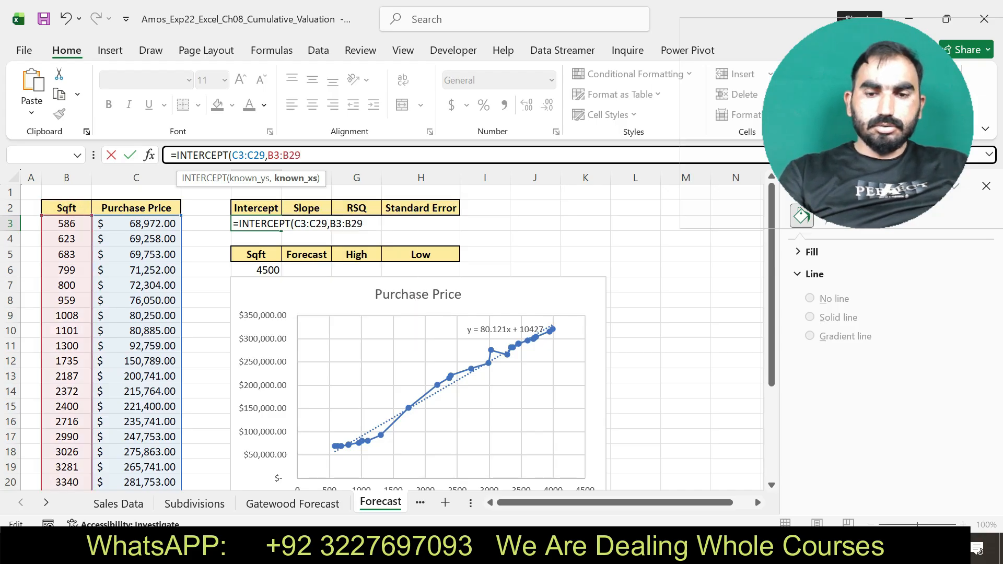
text())
key(Return)
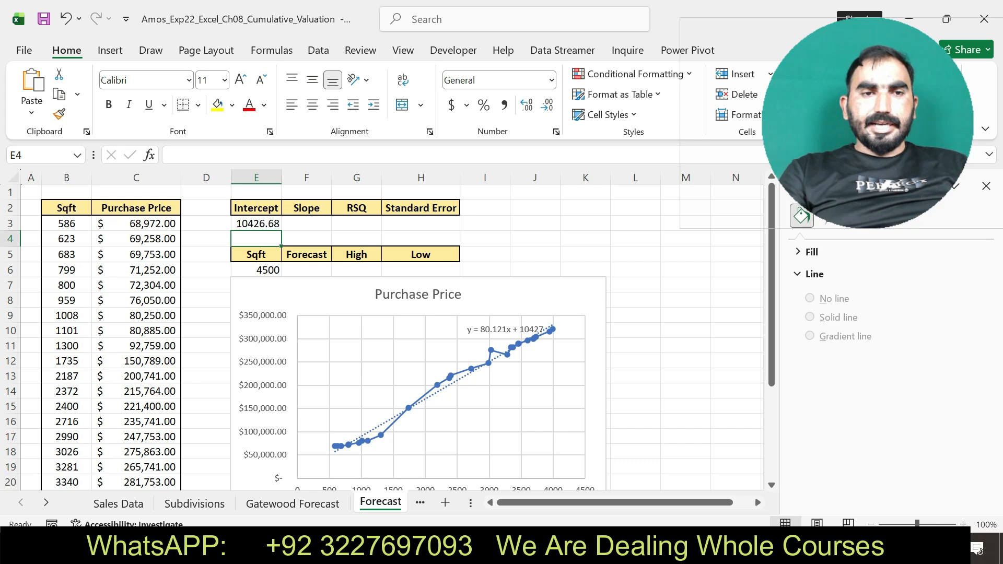
Step: Switch to the Word instructions, undo the step 13 highlight, and highlight the step 14 slope instructions in yellow
key(alt+Tab)
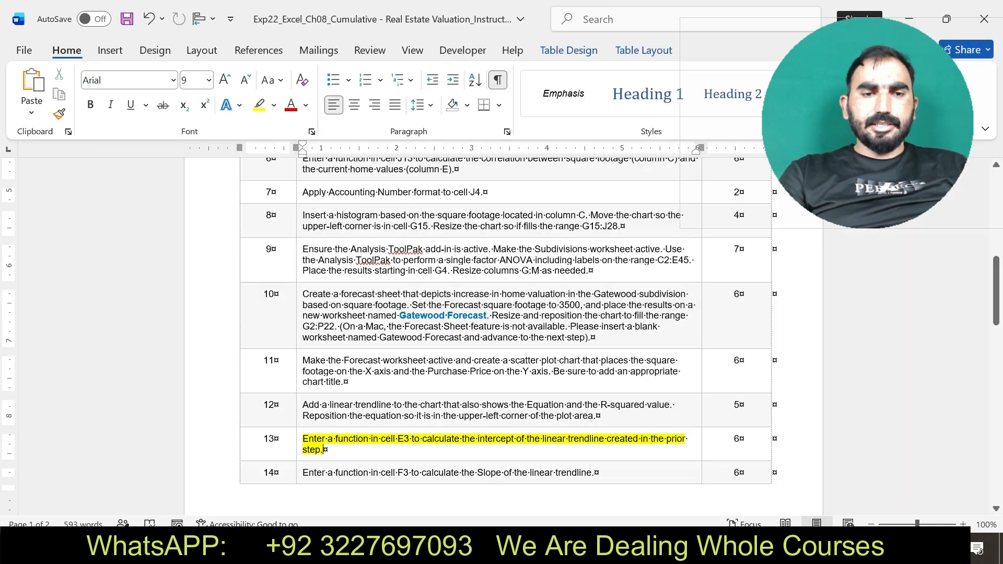
key(ctrl+z)
drag(302, 472, 595, 473)
click(689, 450)
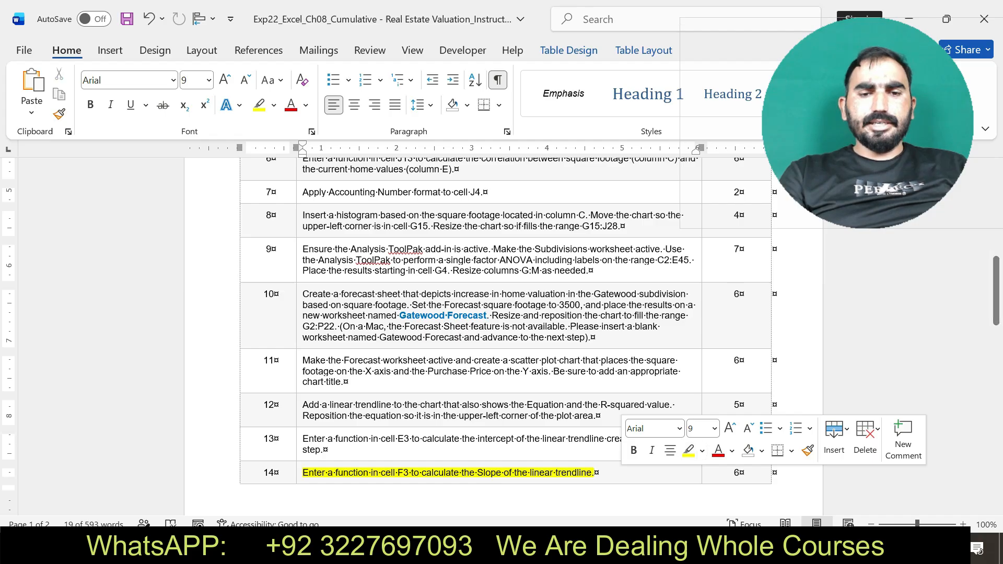
Step: Switch to Excel and enter =SLOPE(C3:C29,B3:B29) in cell F3 of the Forecast worksheet
key(alt+Tab)
click(307, 223)
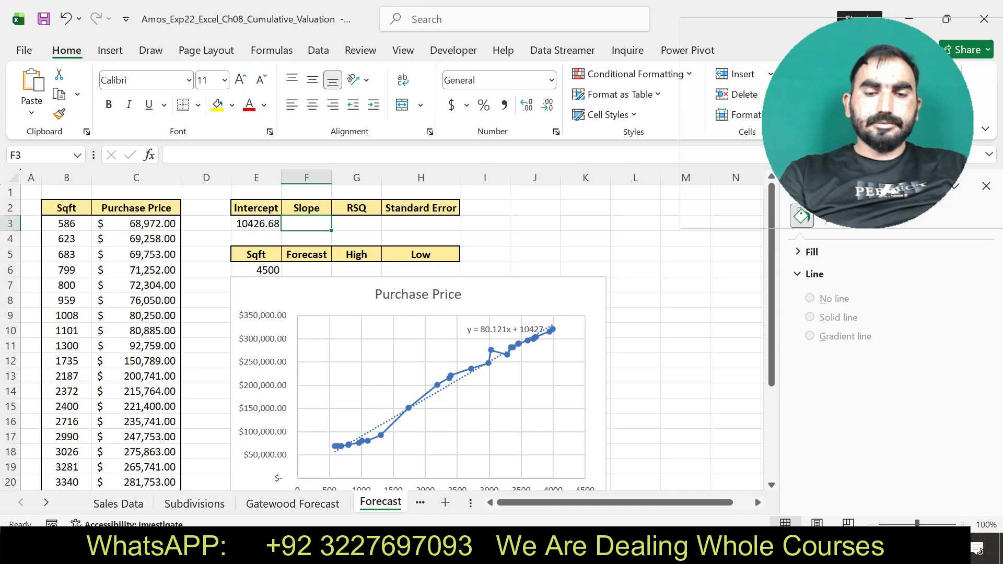
text(=SLO)
key(Tab)
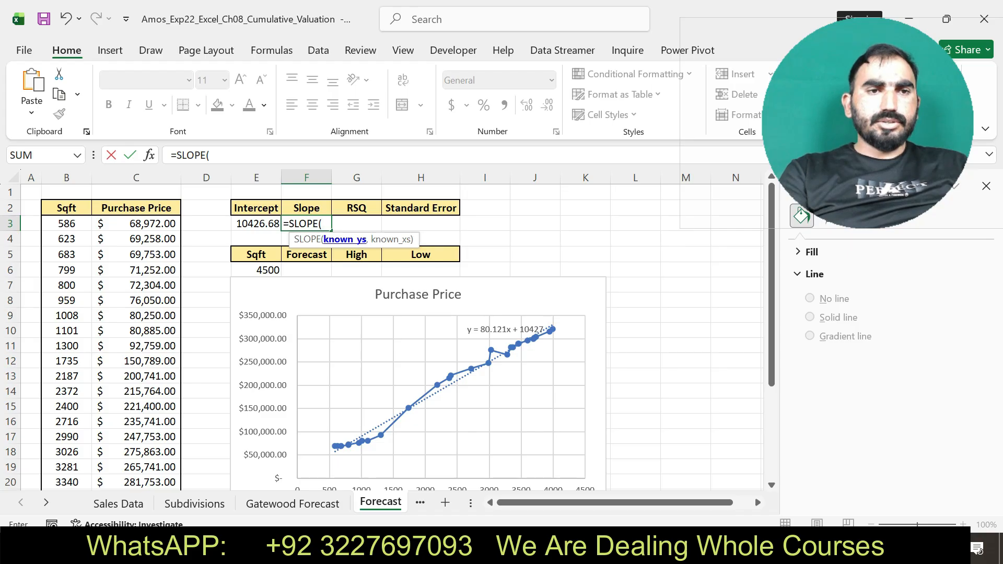
text(C)
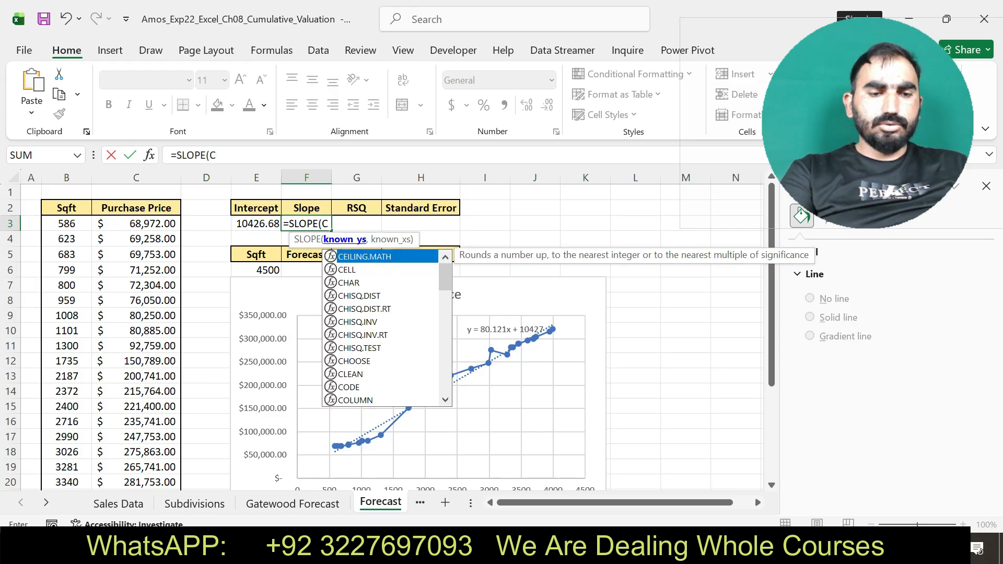
text(3:)
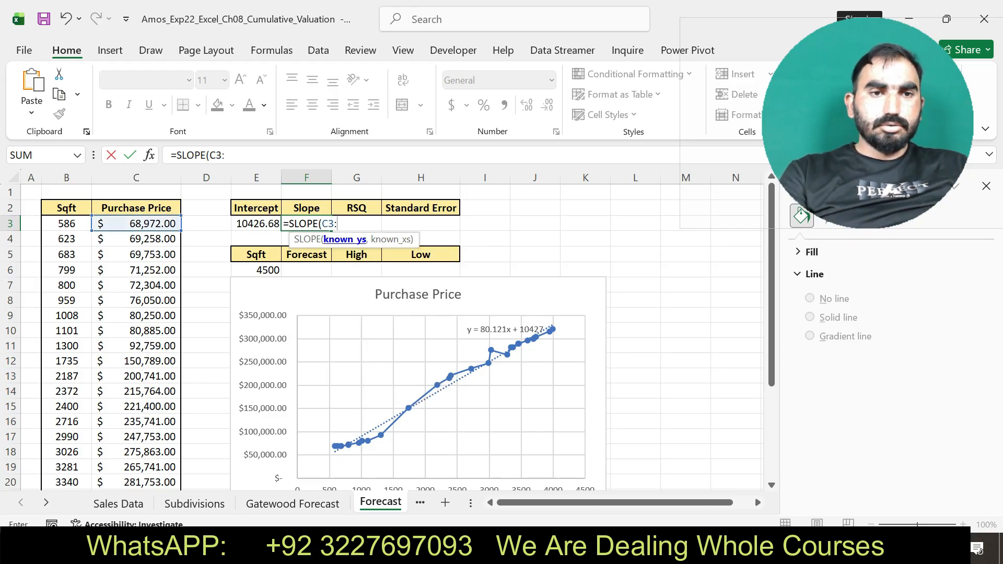
text(C29)
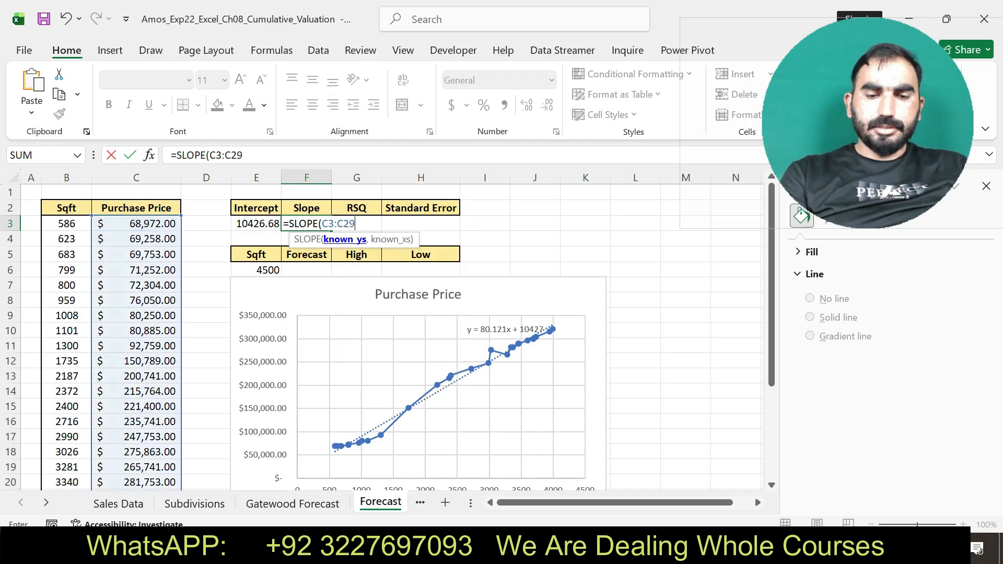
text(,B3)
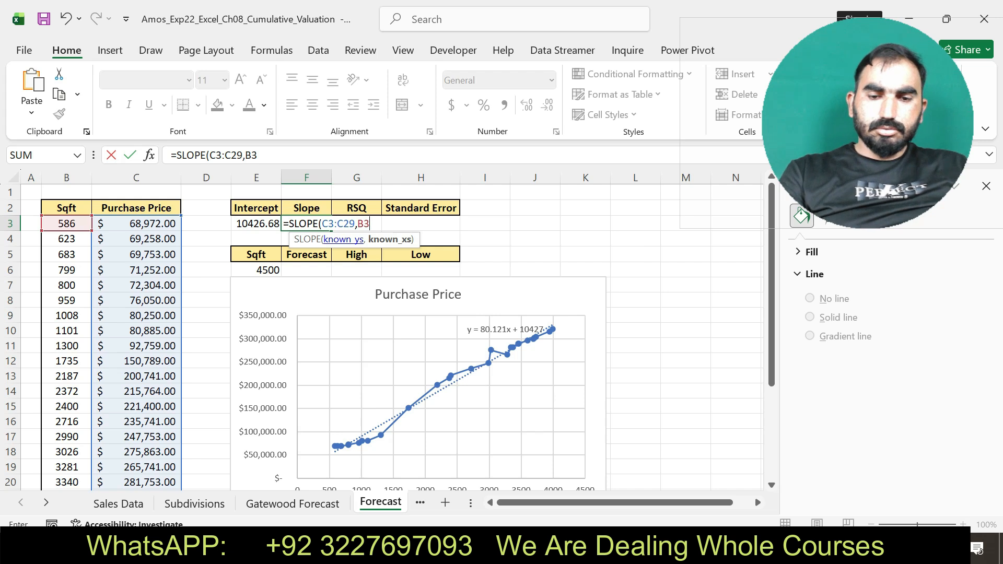
text(:B29)
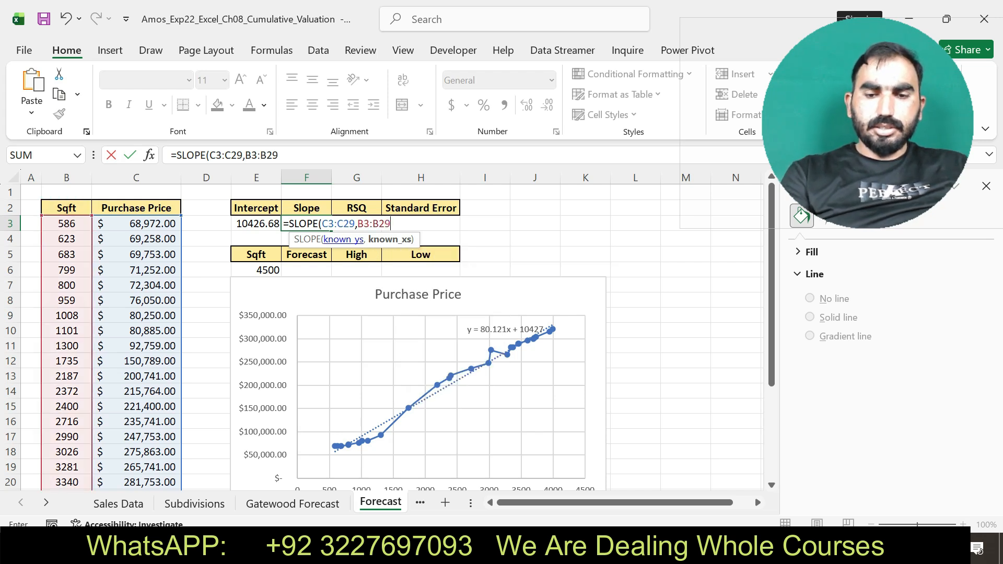
key(Return)
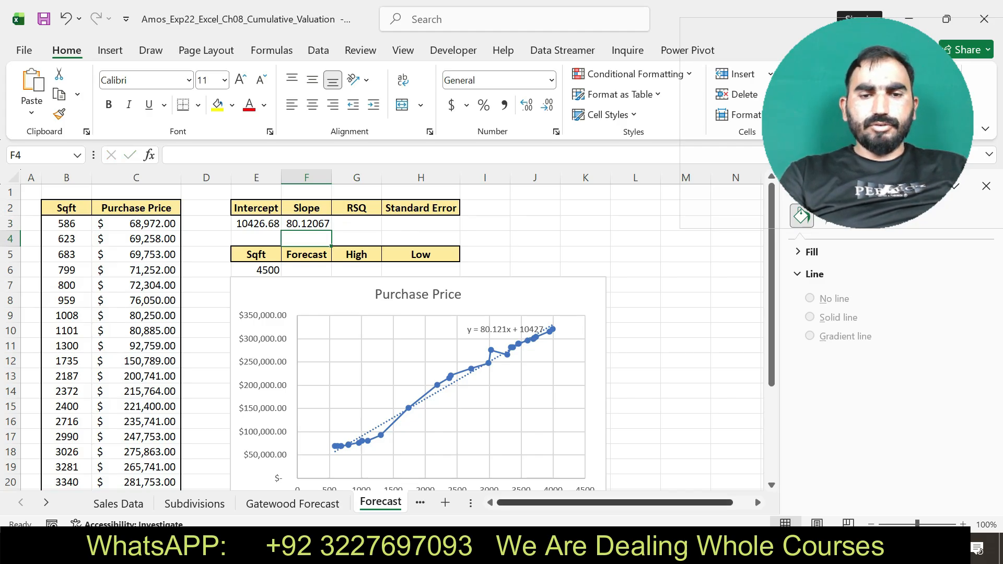
Step: Switch to the Word instructions, undo the step 14 highlight, and highlight the step 15 RSQ instructions in yellow
key(alt+Tab)
key(ctrl+z)
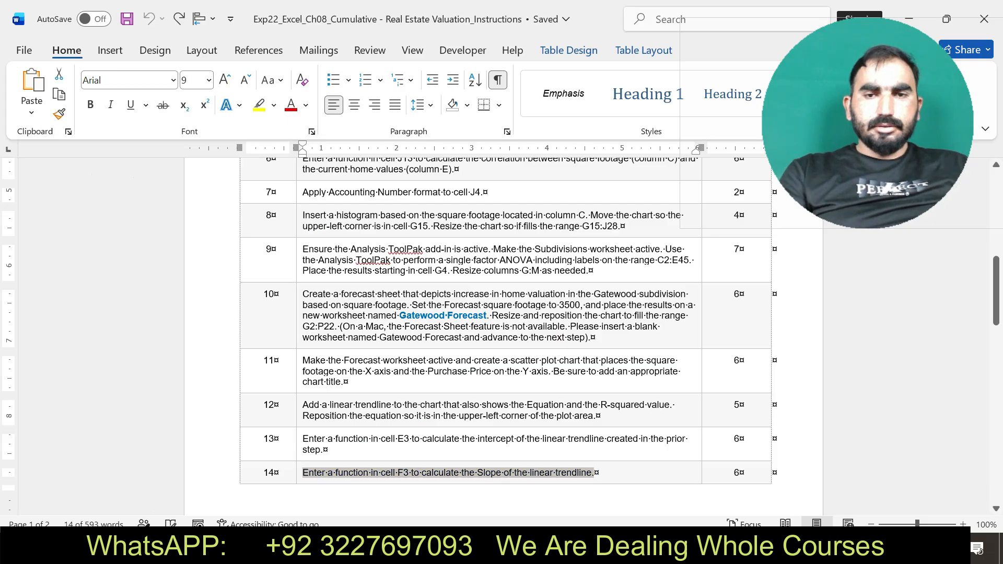
scroll(502, 334, down, 8)
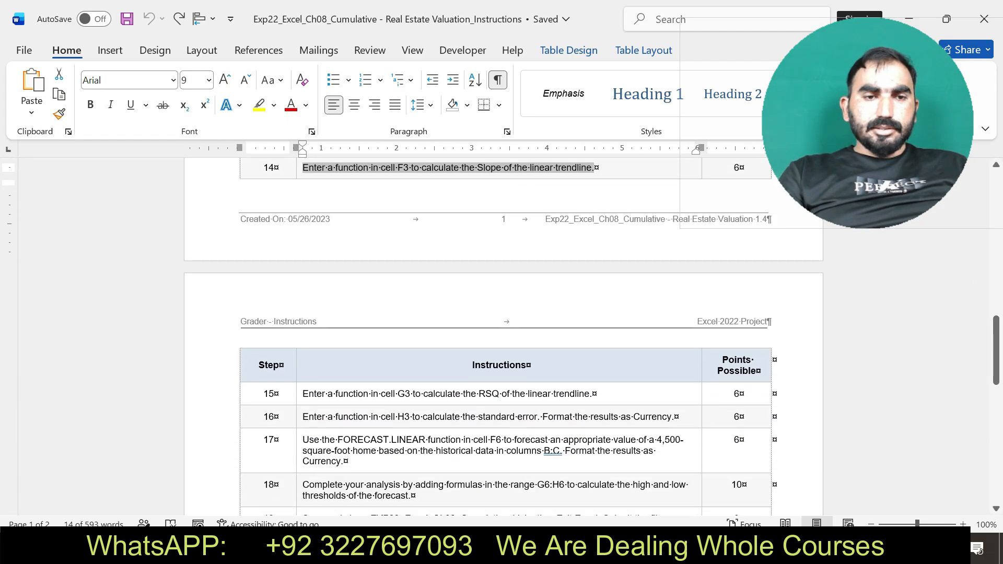
drag(302, 394, 591, 393)
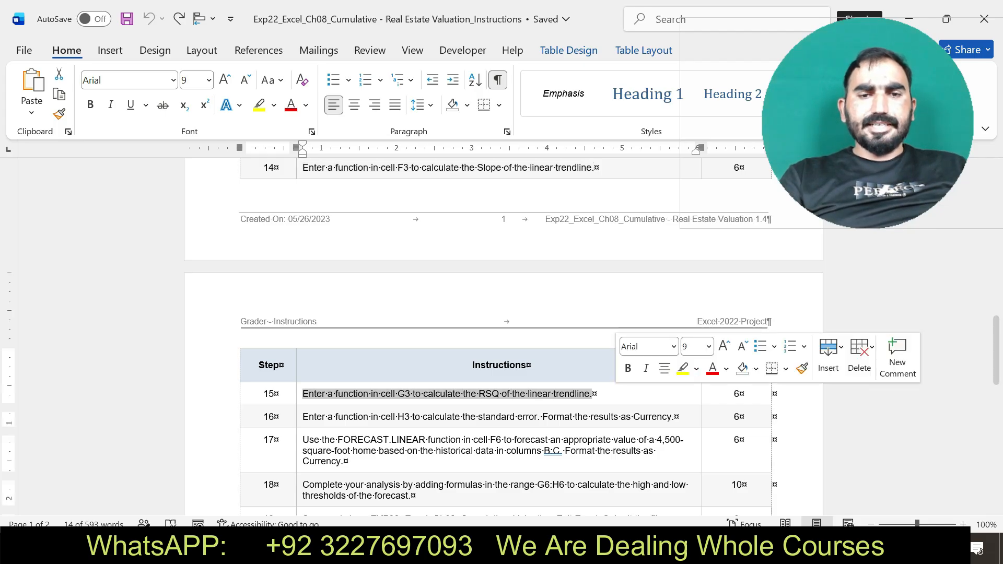
click(696, 369)
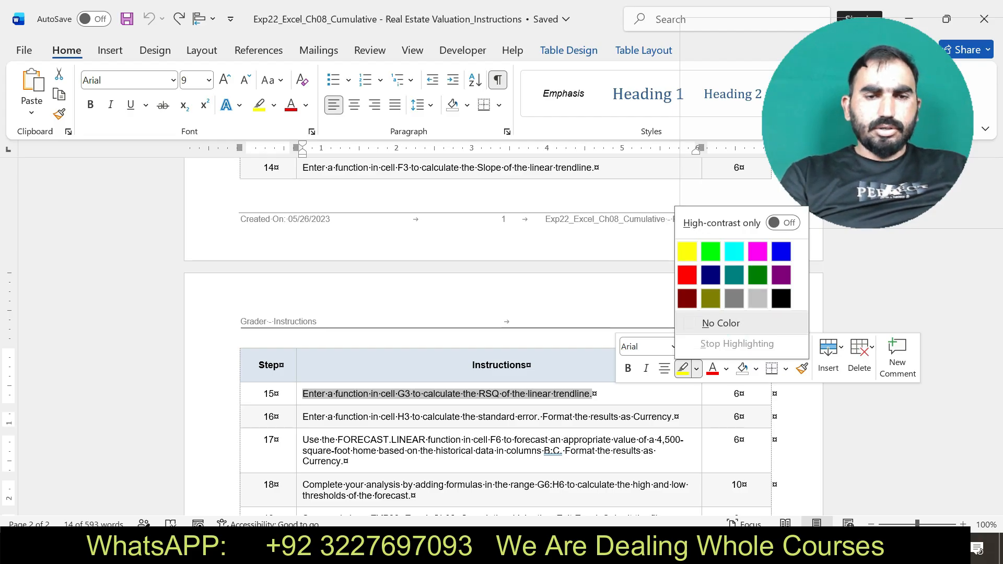
click(687, 252)
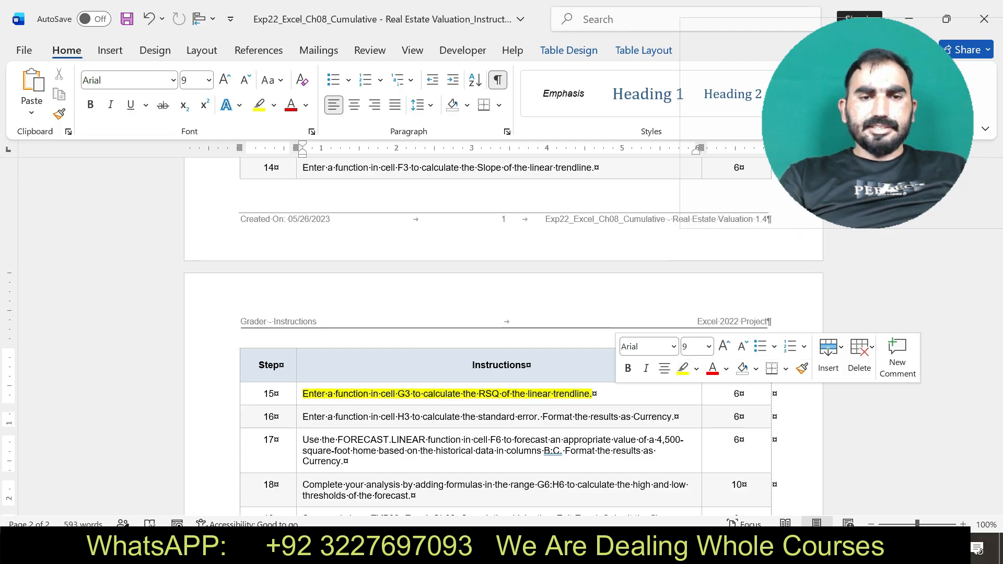
Step: Switch to Excel and enter =RSQ(C3:C29,B3:B29) in cell G3 of the Forecast worksheet
key(alt+Tab)
click(357, 224)
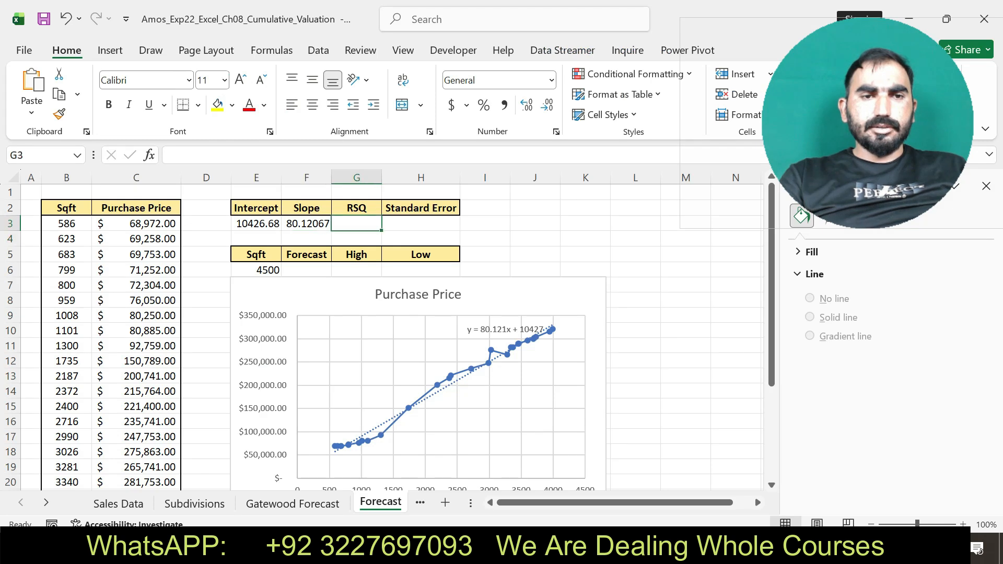
text(=RSQ)
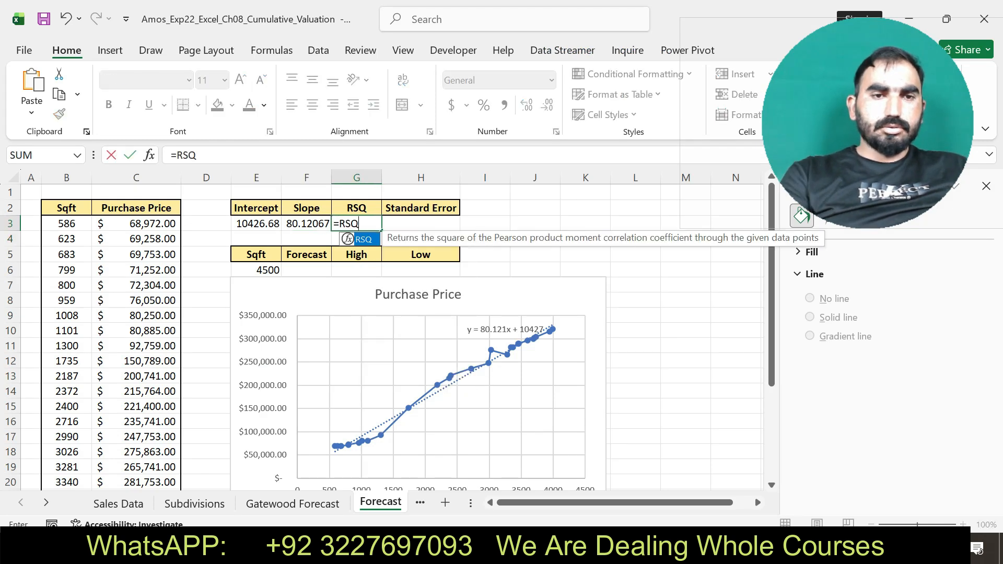
text(()
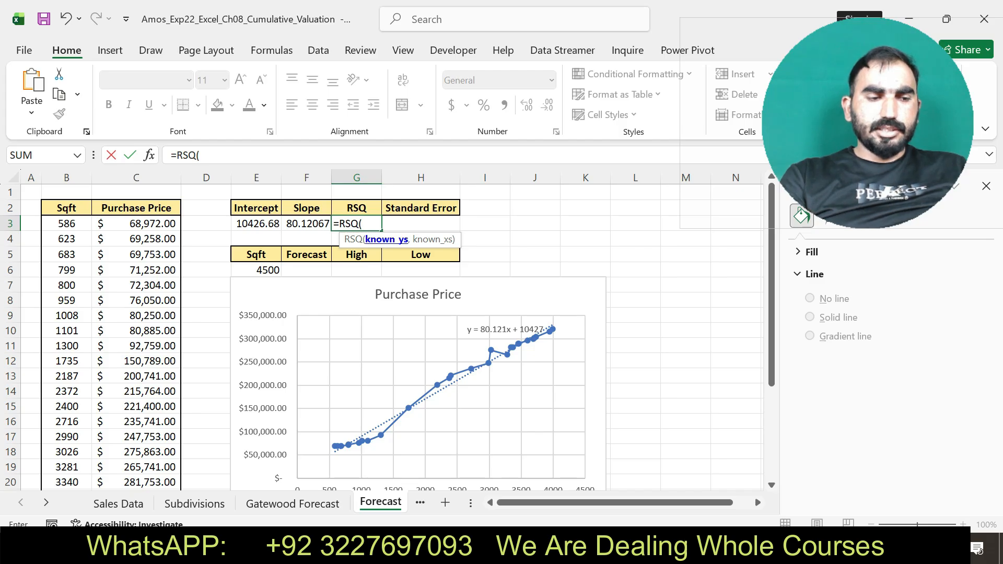
text(C3:C29)
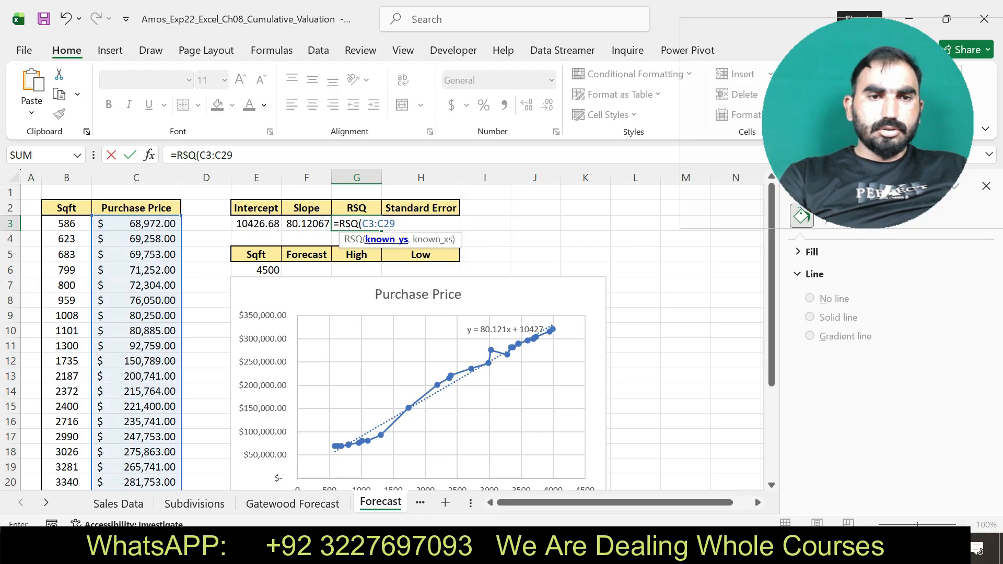
text(,B3:B29)
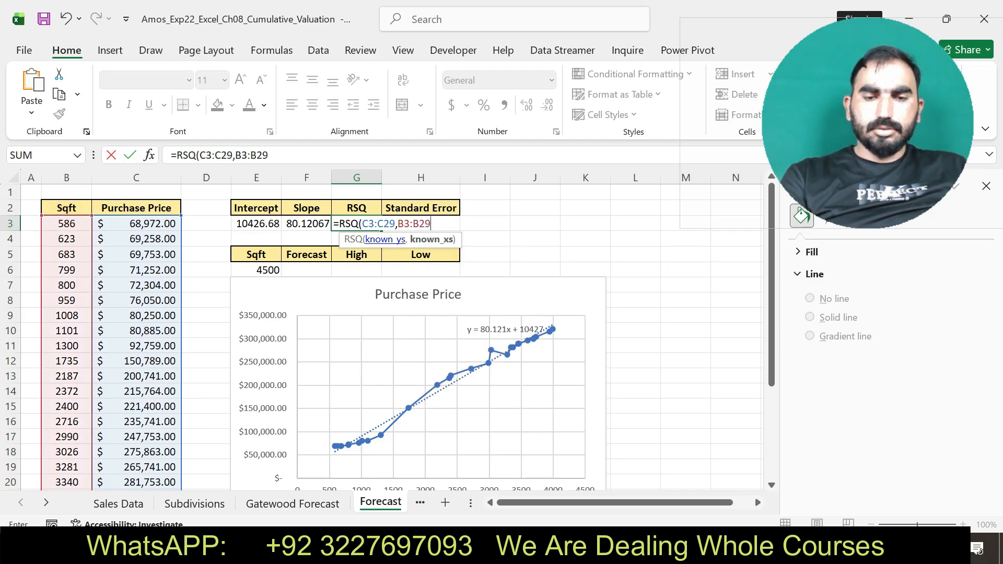
text())
key(Return)
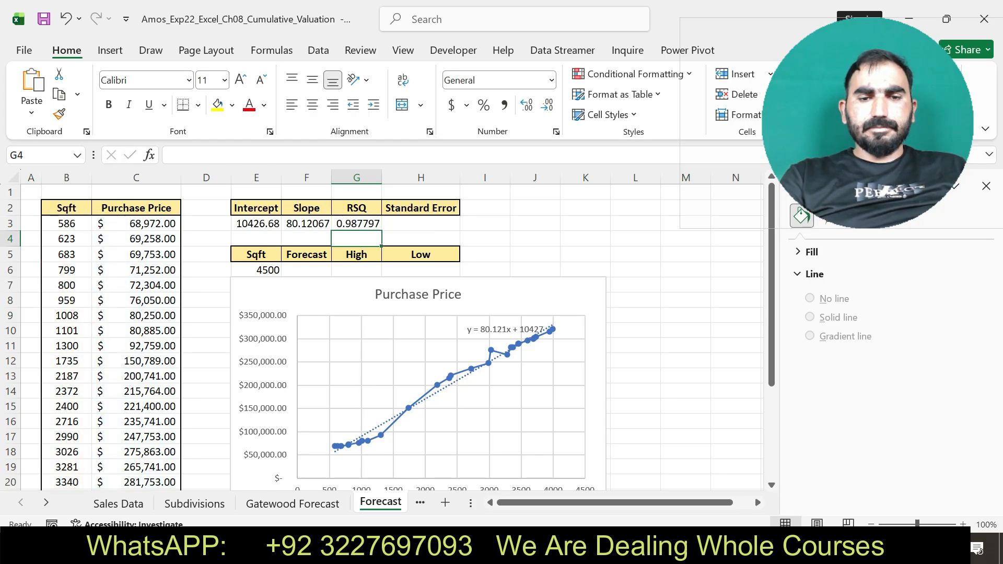
Step: Switch to the Word instructions, undo the step 15 highlight, and highlight the step 16 standard error instructions in yellow
key(alt+Tab)
key(ctrl+z)
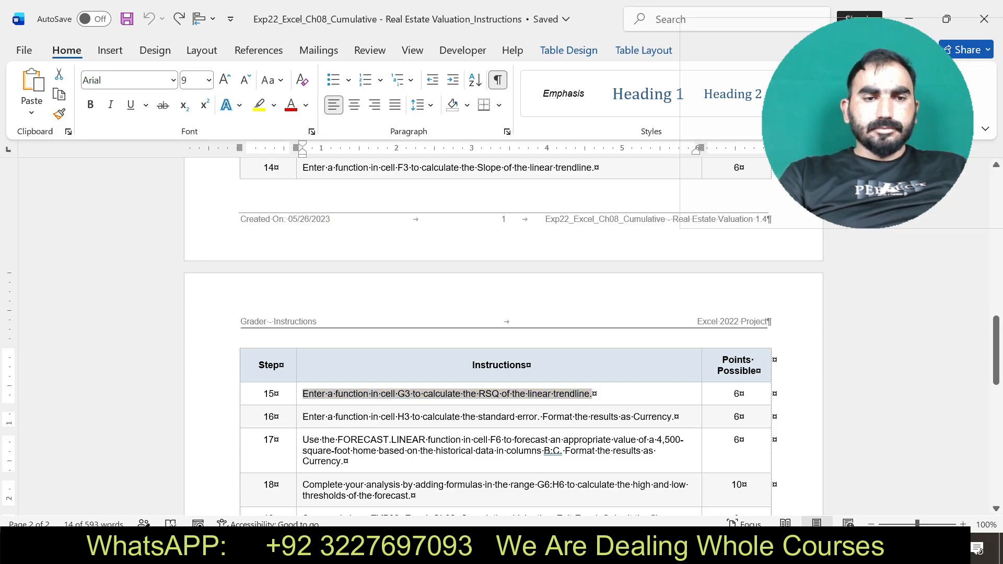
drag(303, 417, 672, 417)
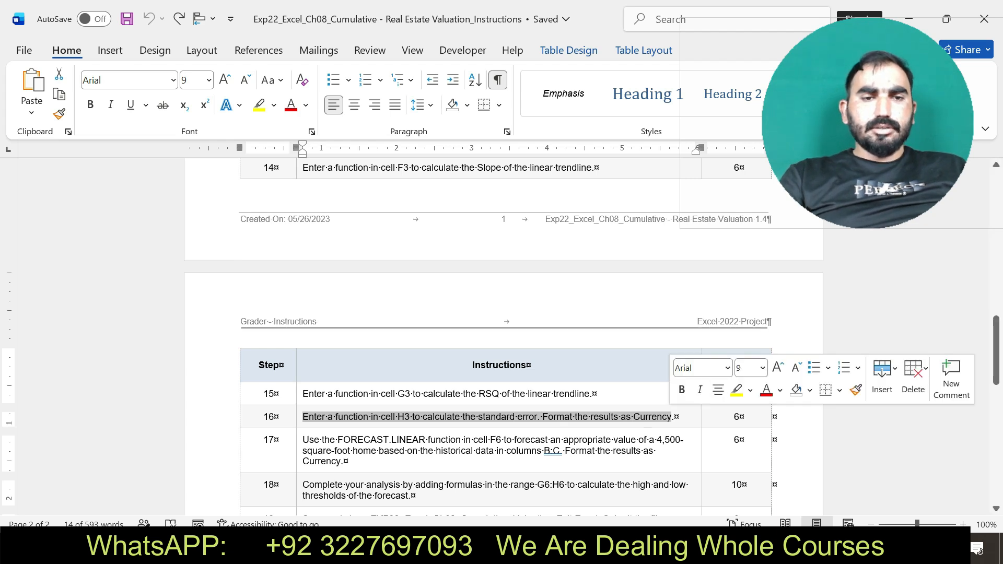
click(737, 389)
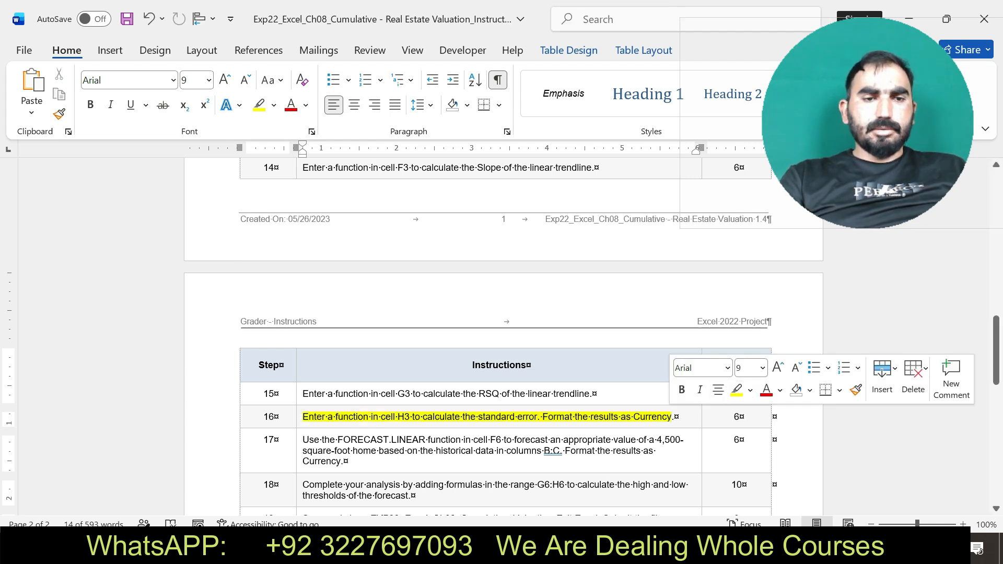
drag(684, 417, 698, 418)
click(689, 417)
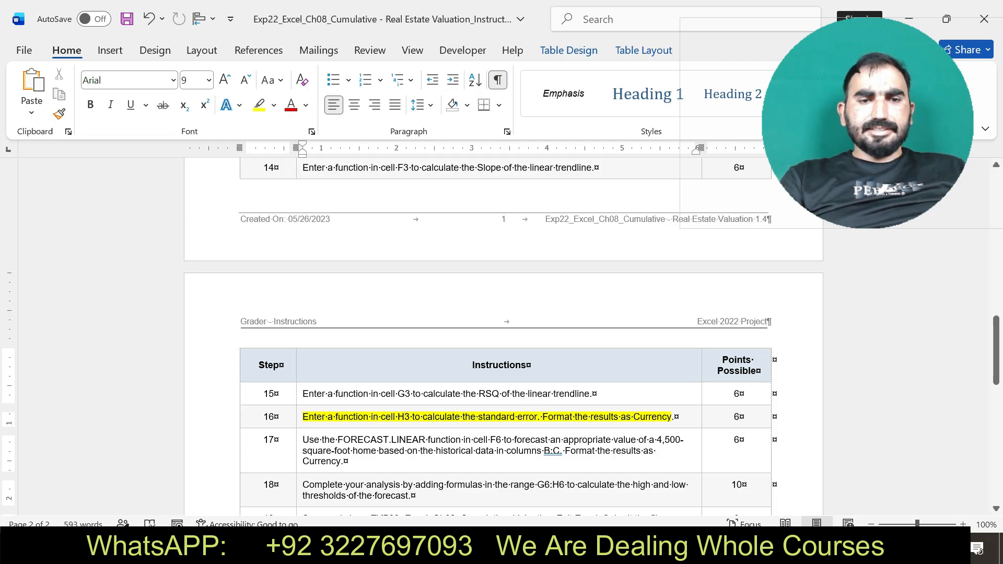
Step: Switch to Excel and begin the standard error formula in cell H3 with =STDEV(C3:C29)
key(alt+Tab)
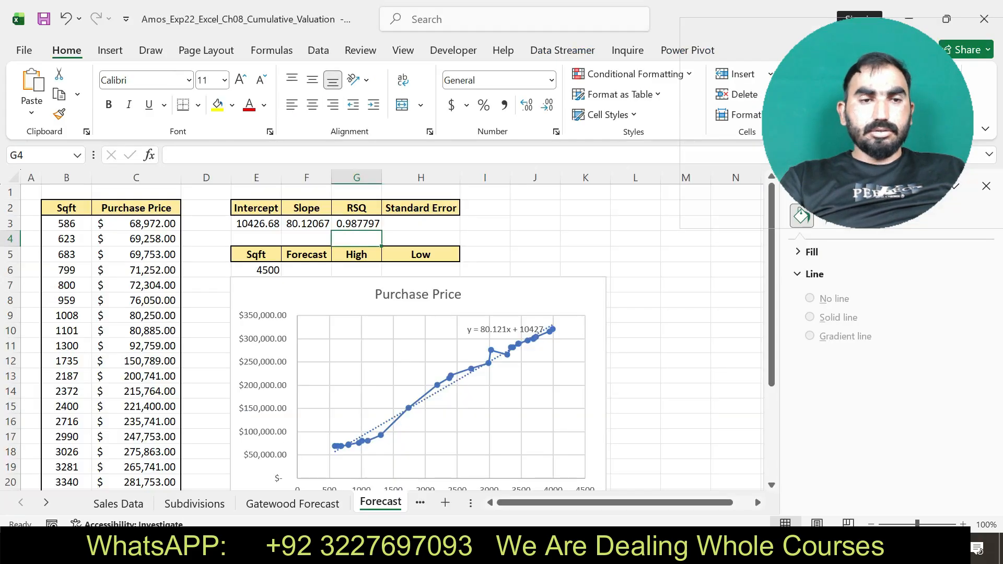
click(421, 223)
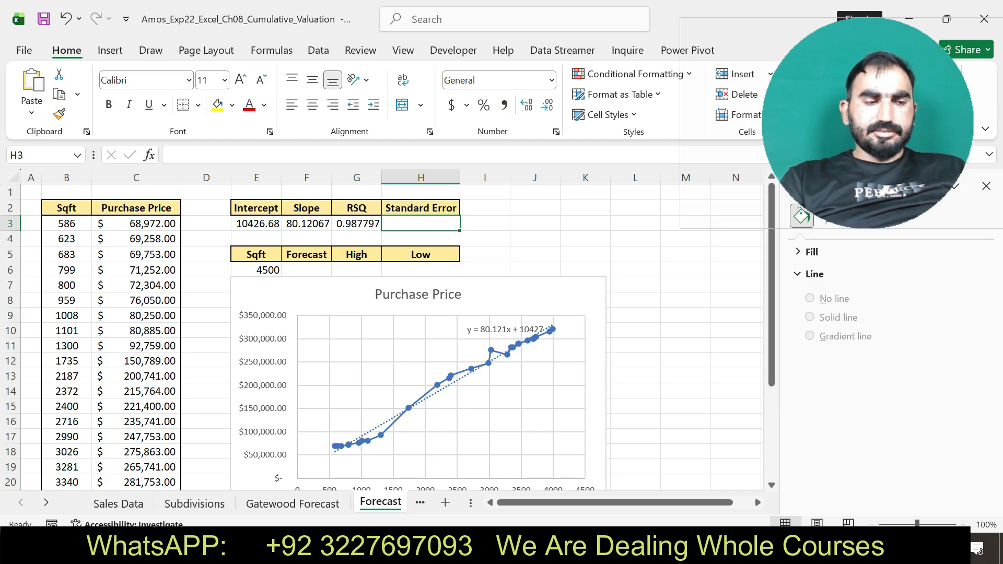
text(=ST)
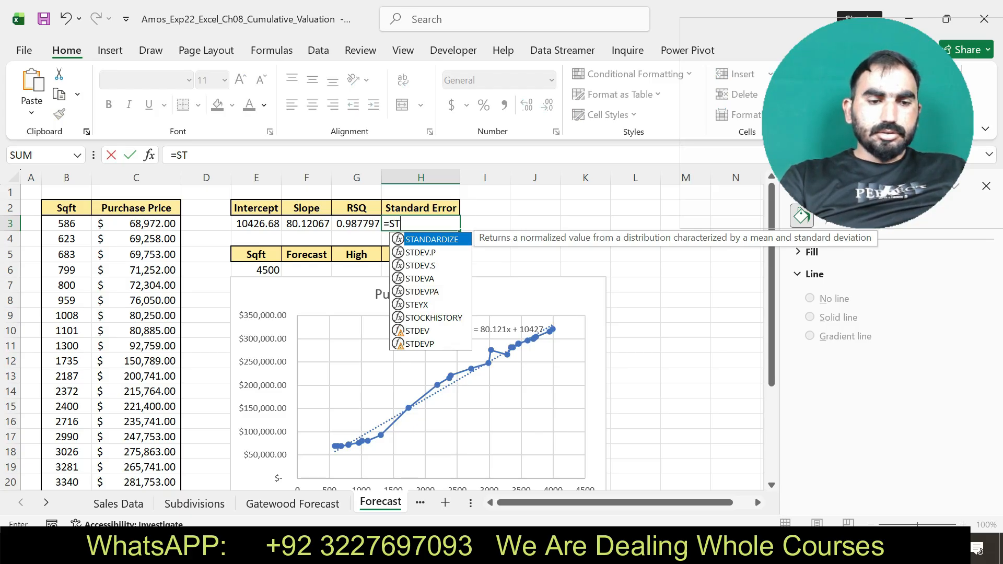
text(DE)
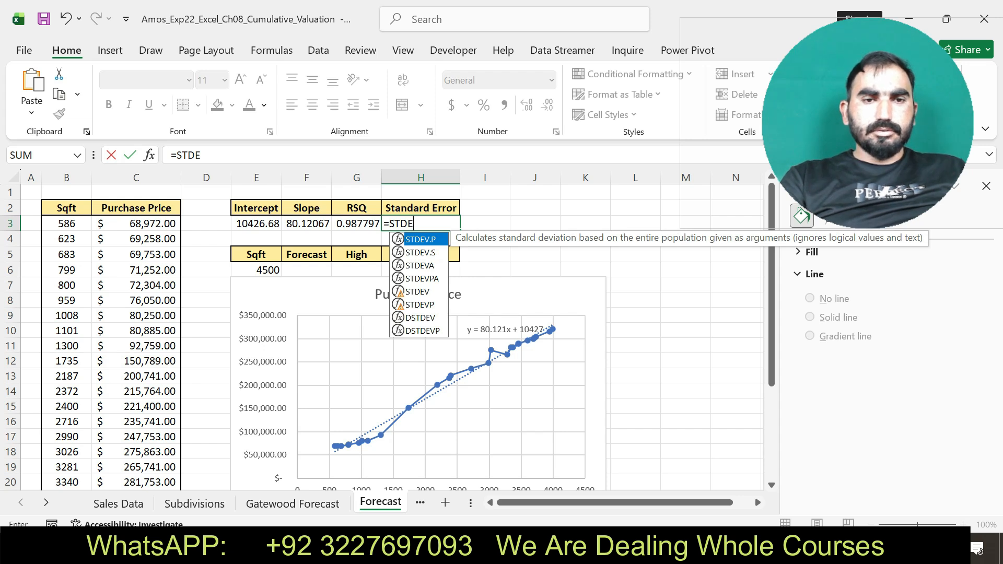
key(Down)
key(Down)
key(Down)
key(Down)
key(Tab)
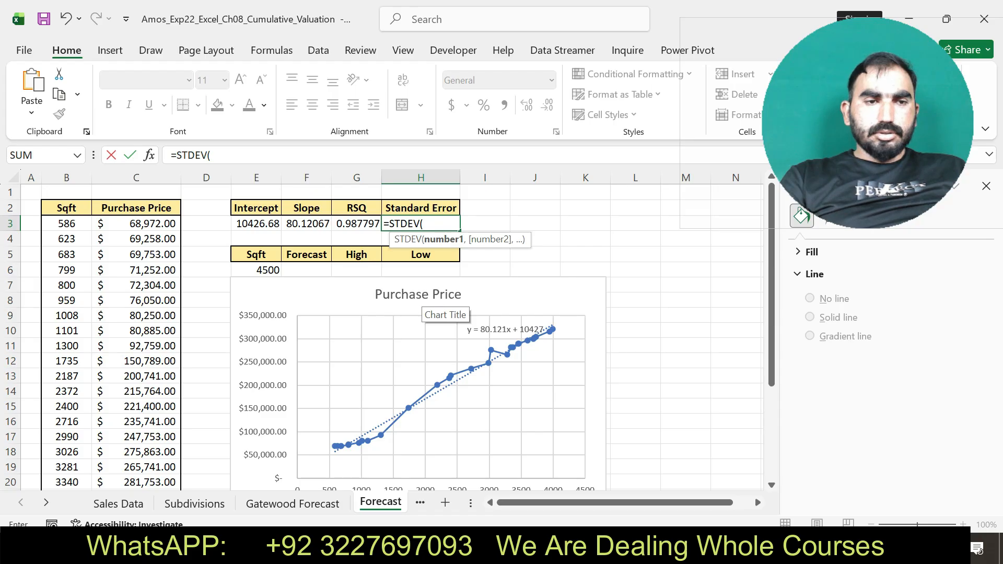
text(C3:C29)
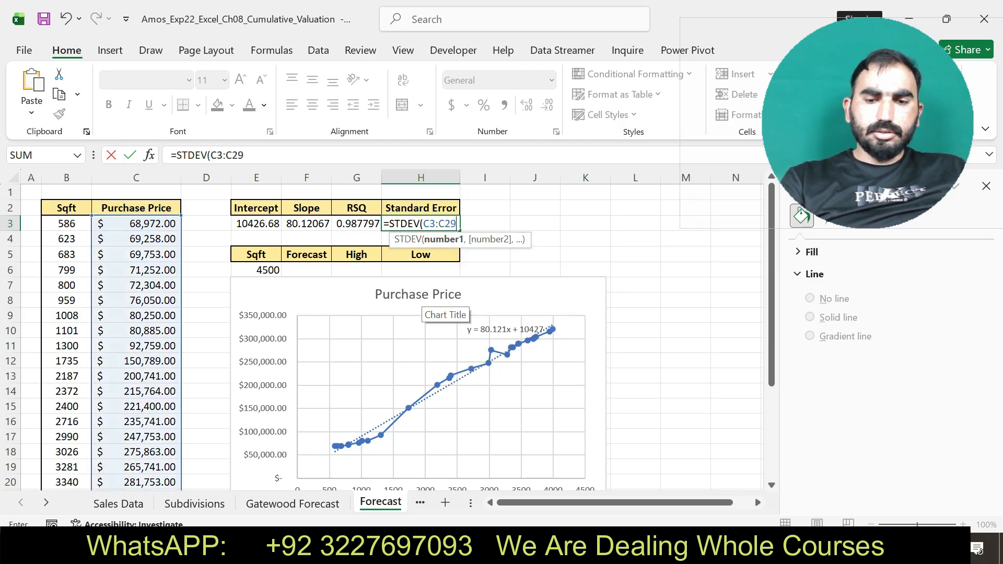
text())
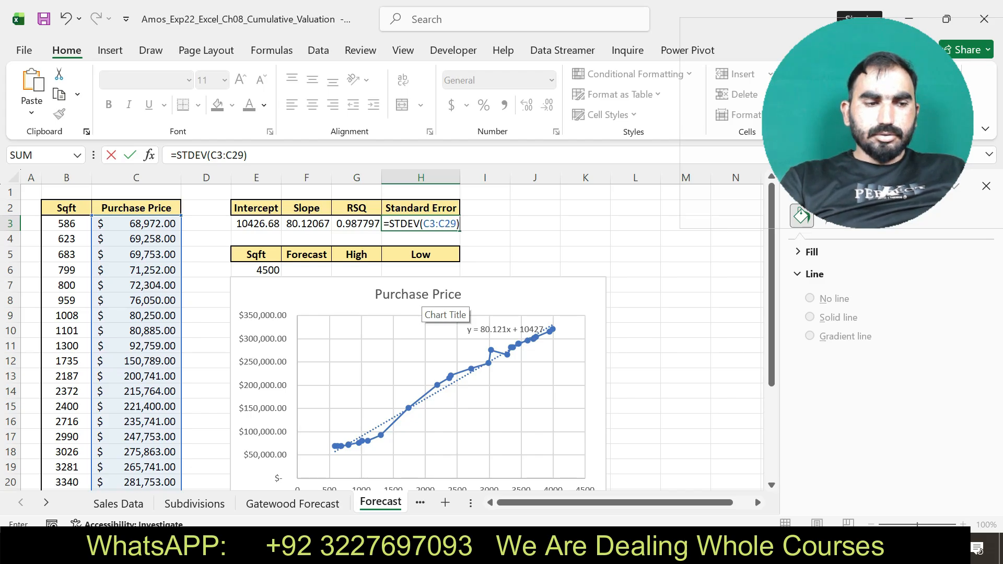
Step: Complete the standard error formula in cell H3 as =STDEV(C3:C29)/SQRT(COUNT(C3:C29)) and review it
text(/)
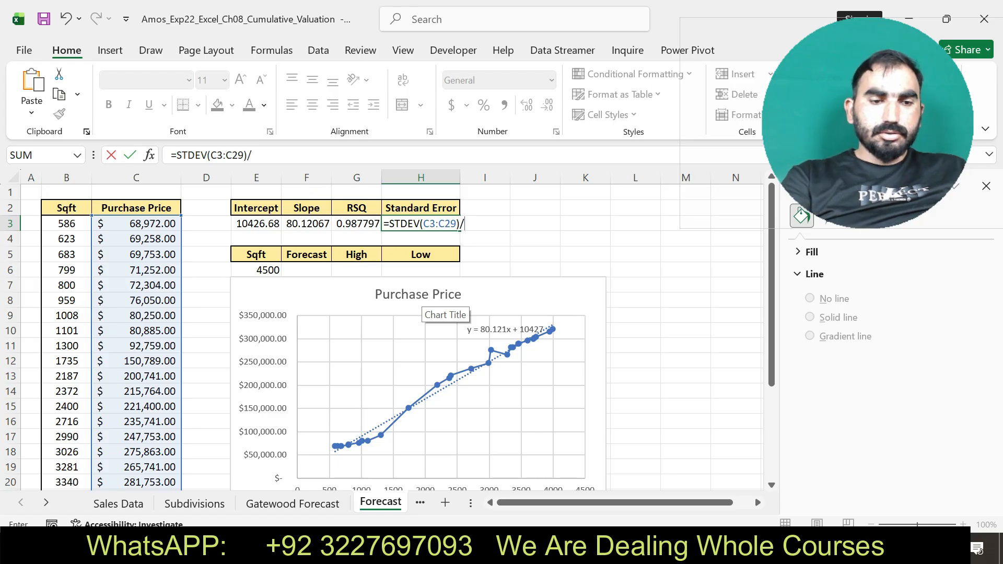
text(SQ)
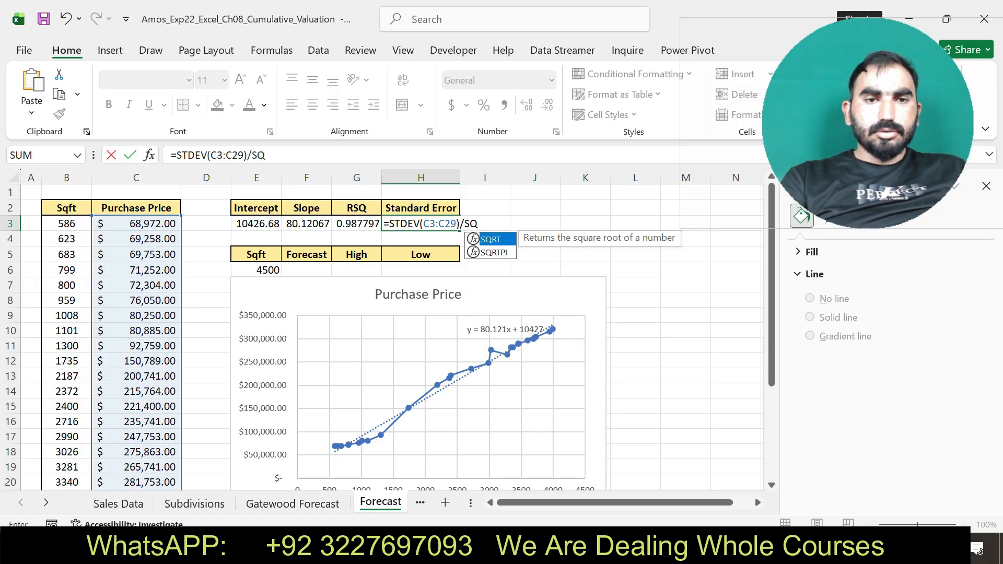
key(Tab)
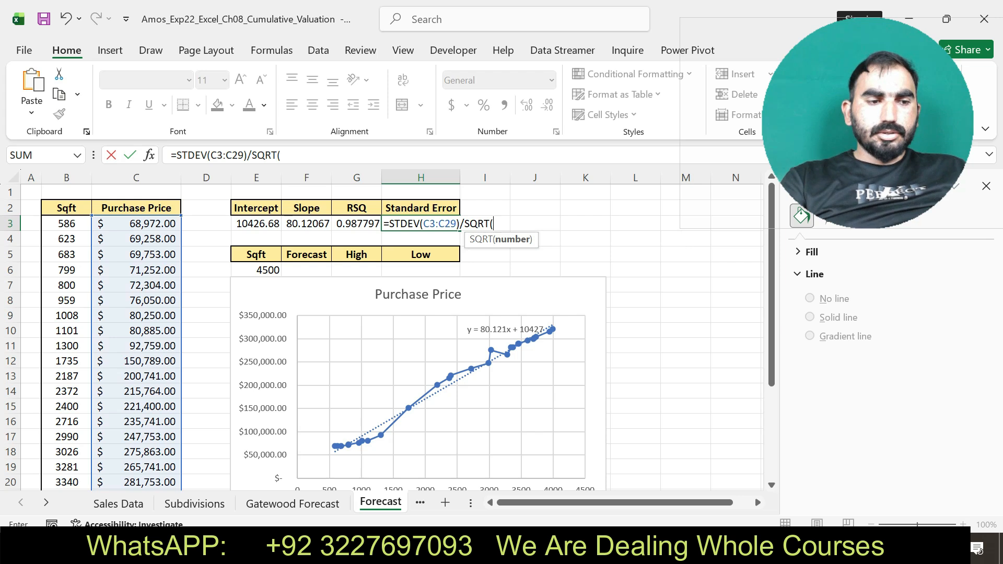
text(CPU)
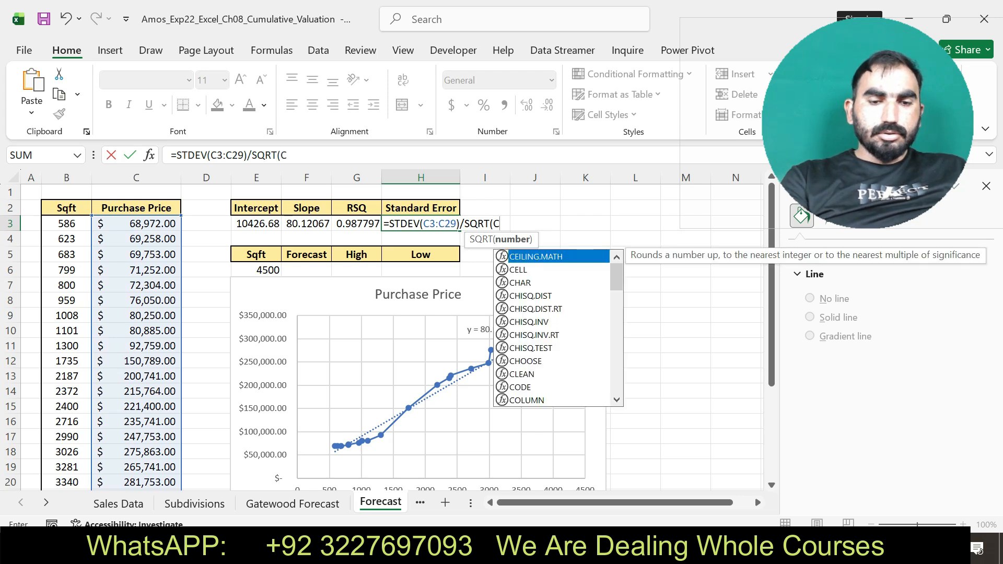
key(BackSpace)
key(BackSpace)
text(OU)
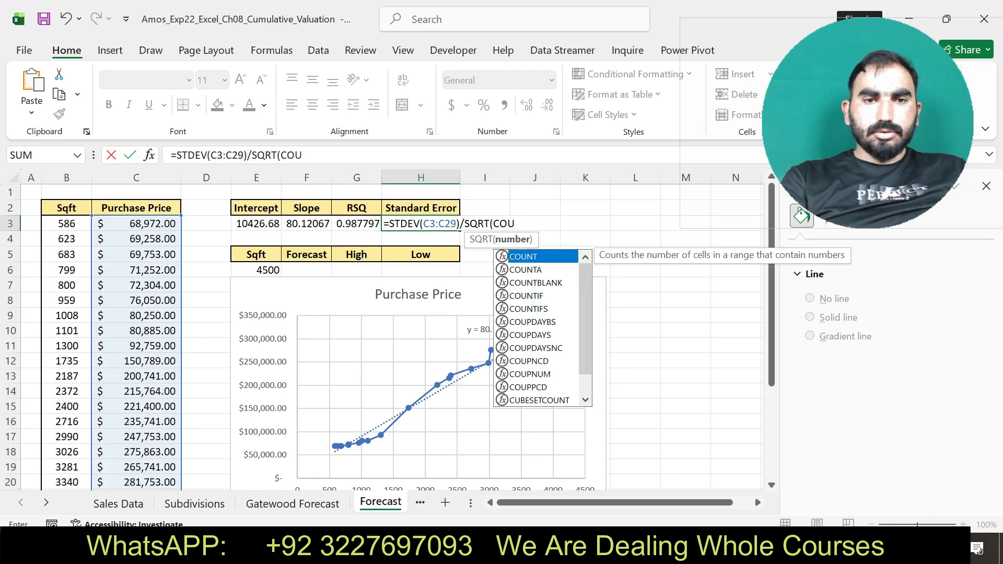
key(Tab)
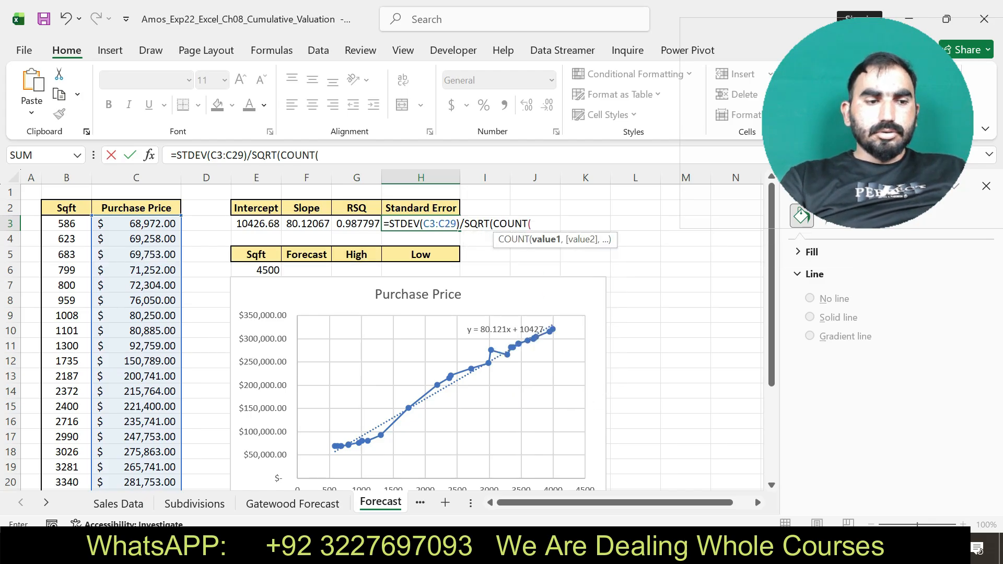
text(C3:C)
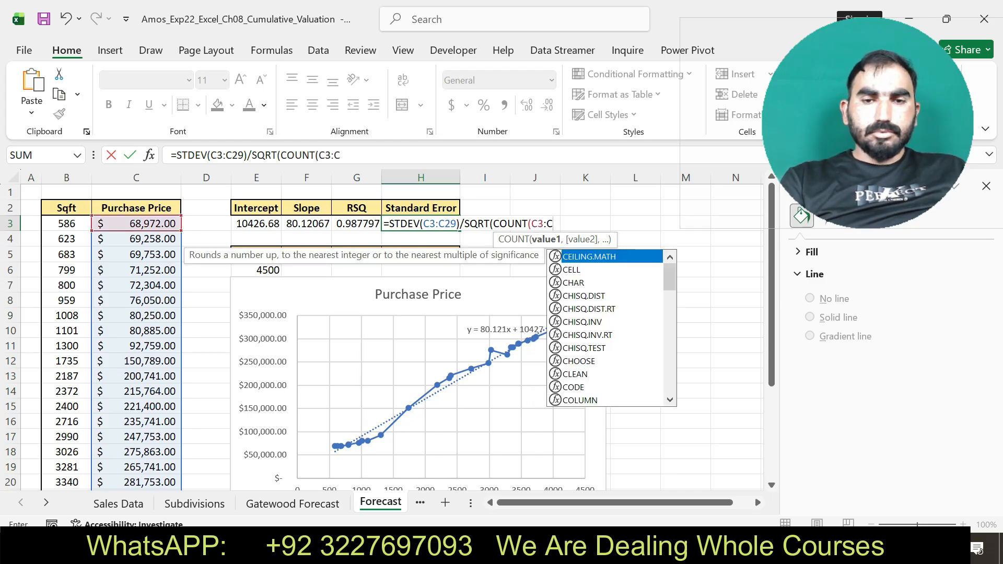
text(2)
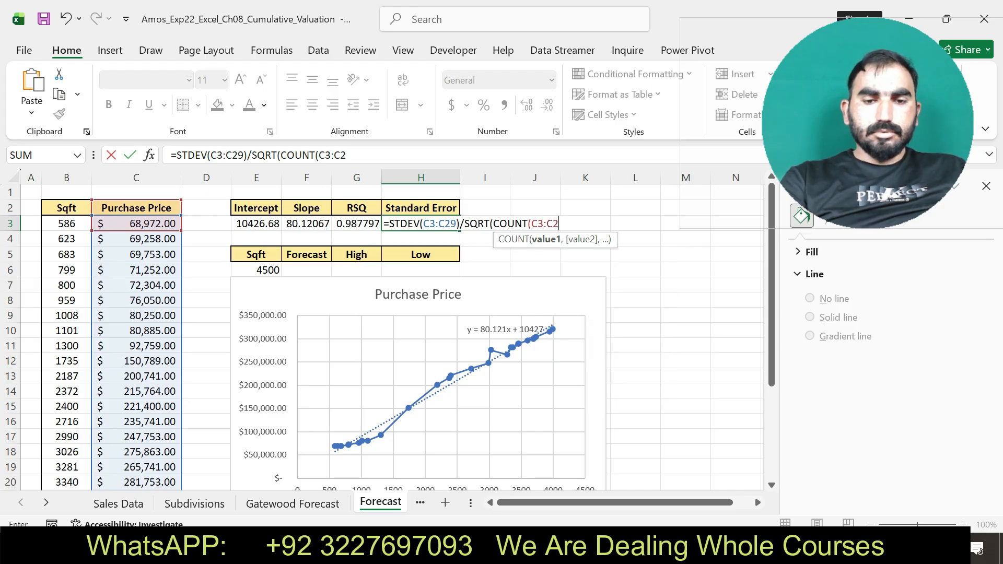
text(9)))
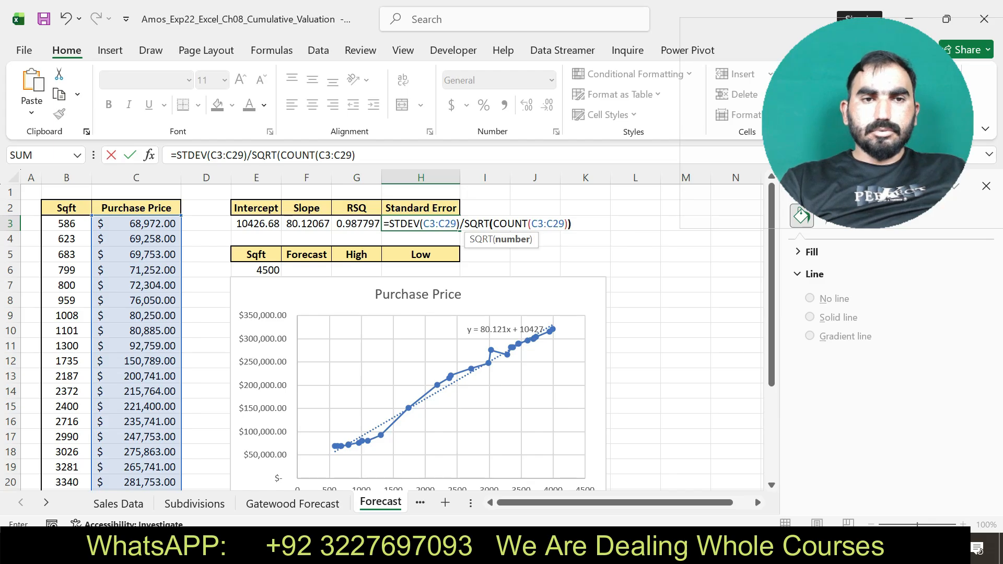
key(Return)
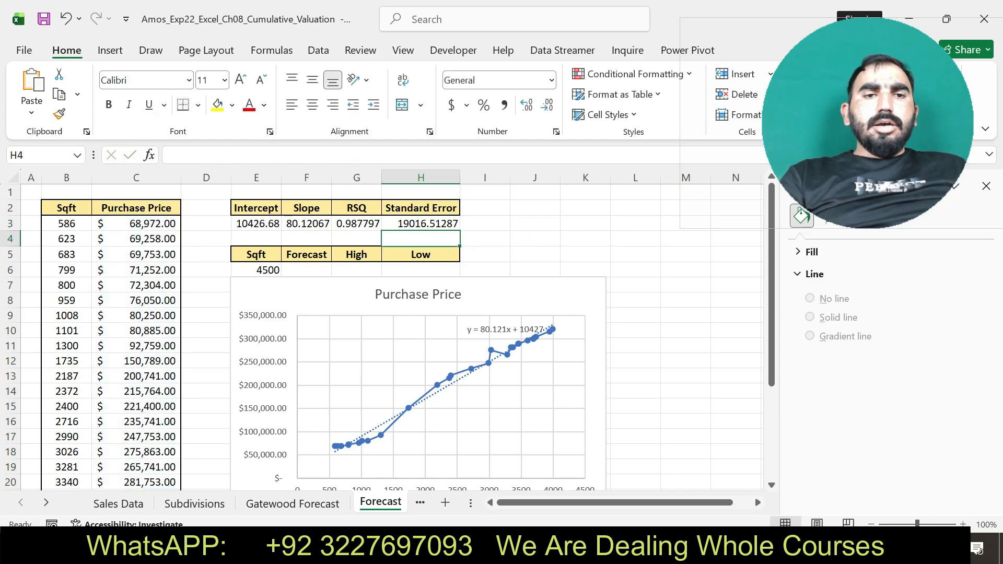
key(Up)
drag(364, 155, 171, 155)
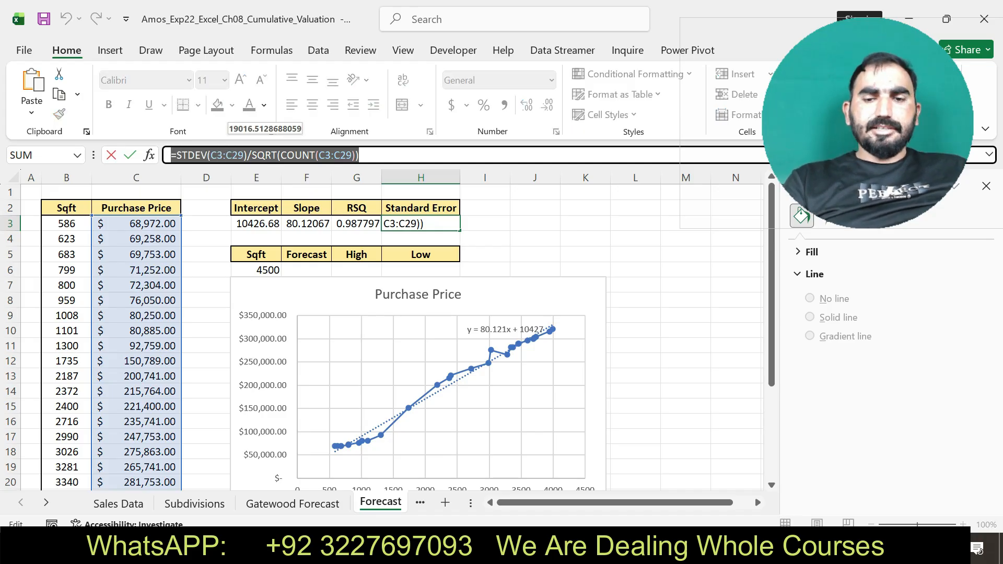
key(Return)
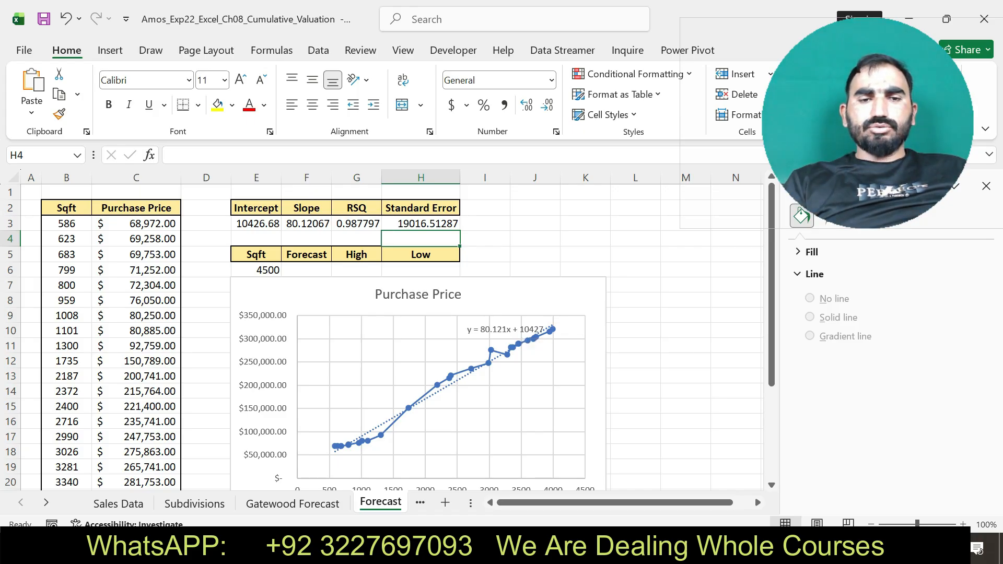
Step: Switch to the Word instructions, undo the step 16 highlight, and highlight the step 17 FORECAST.LINEAR instructions in yellow
key(alt+Tab)
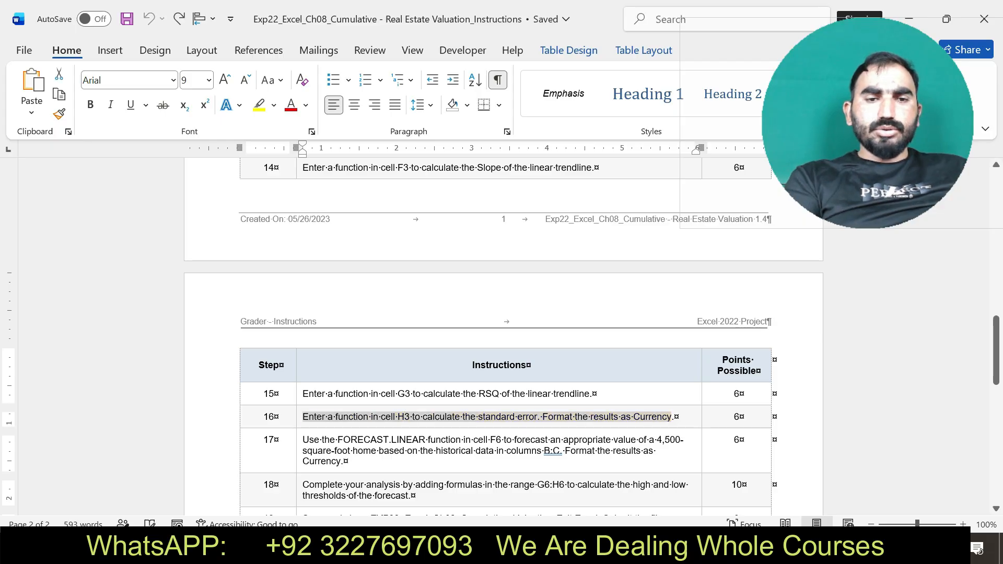
drag(303, 440, 346, 461)
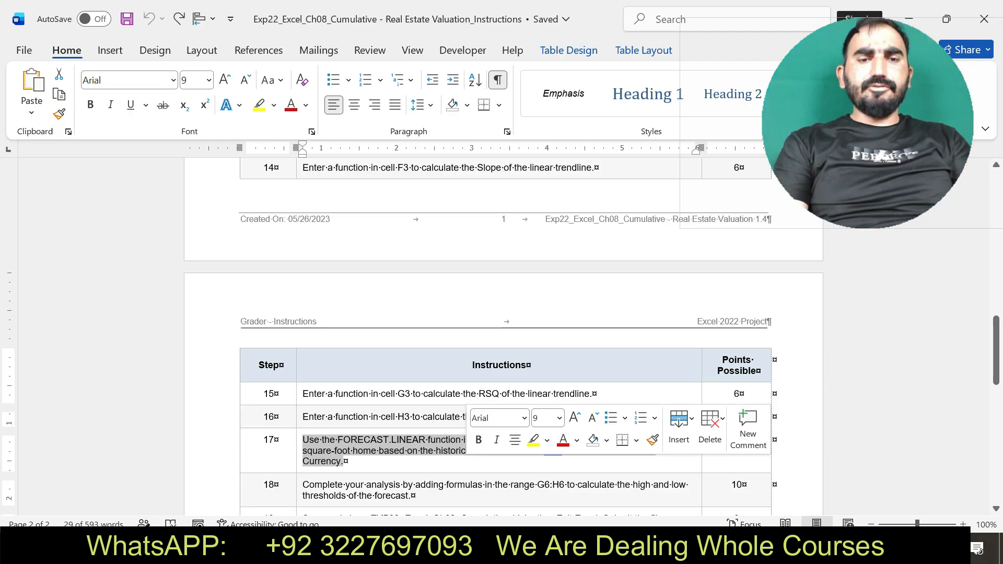
key(ctrl+alt+h)
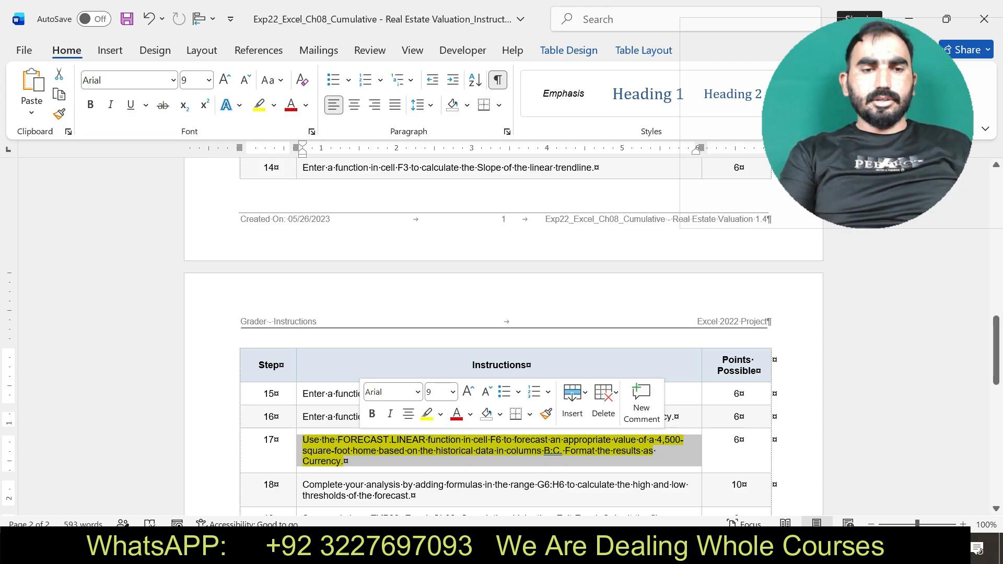
Step: Switch to Excel and enter =FORECAST.LINEAR(E6,C3:C29,B3:B29) in cell F6 of the Forecast worksheet
key(alt+Tab)
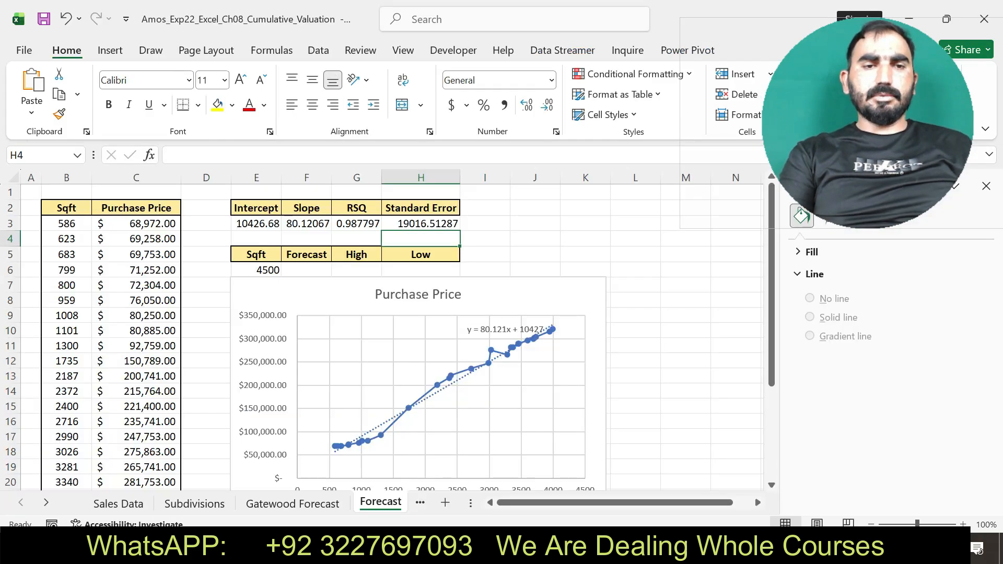
click(307, 270)
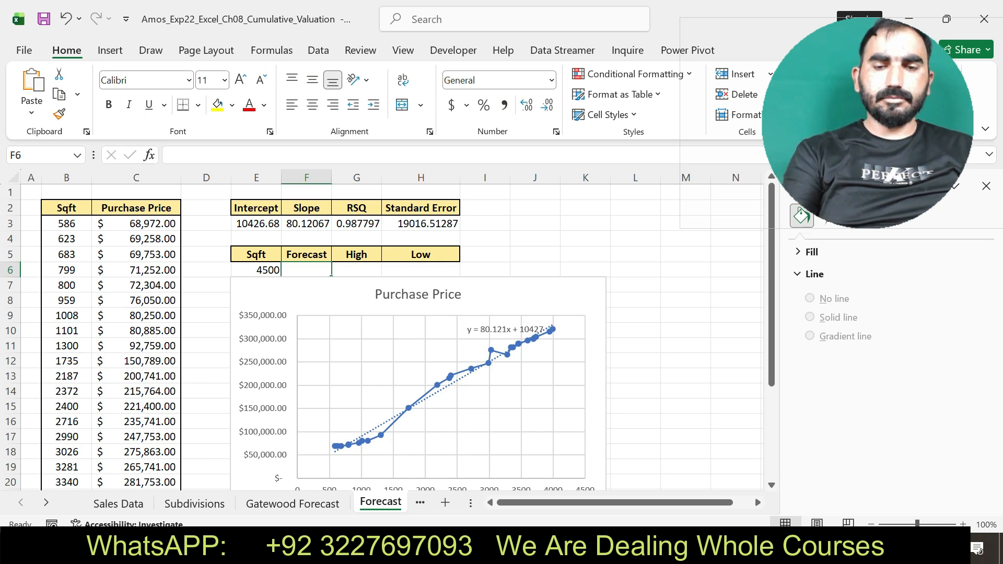
text(=FOR)
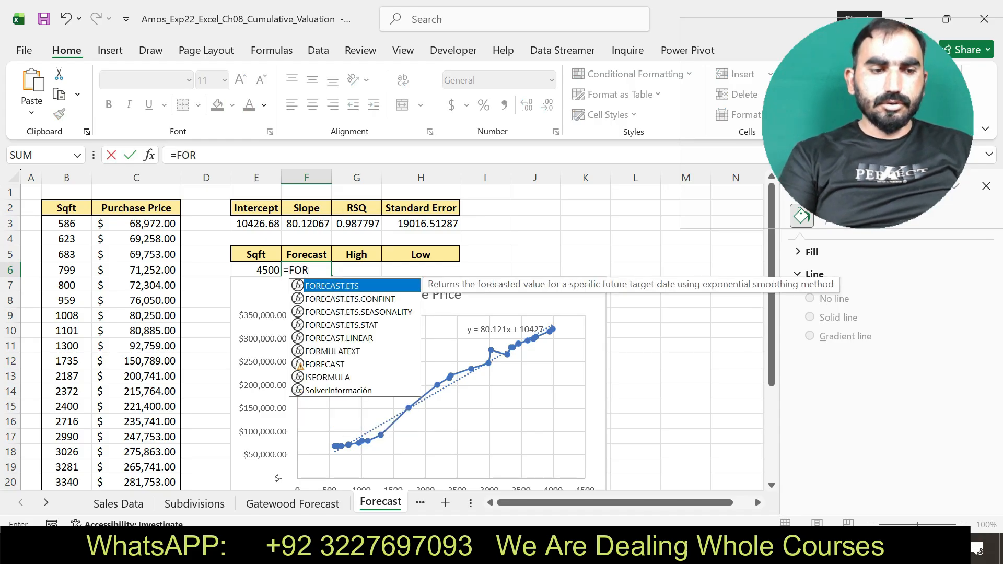
key(Down)
key(Down)
key(Down)
key(Down)
key(Tab)
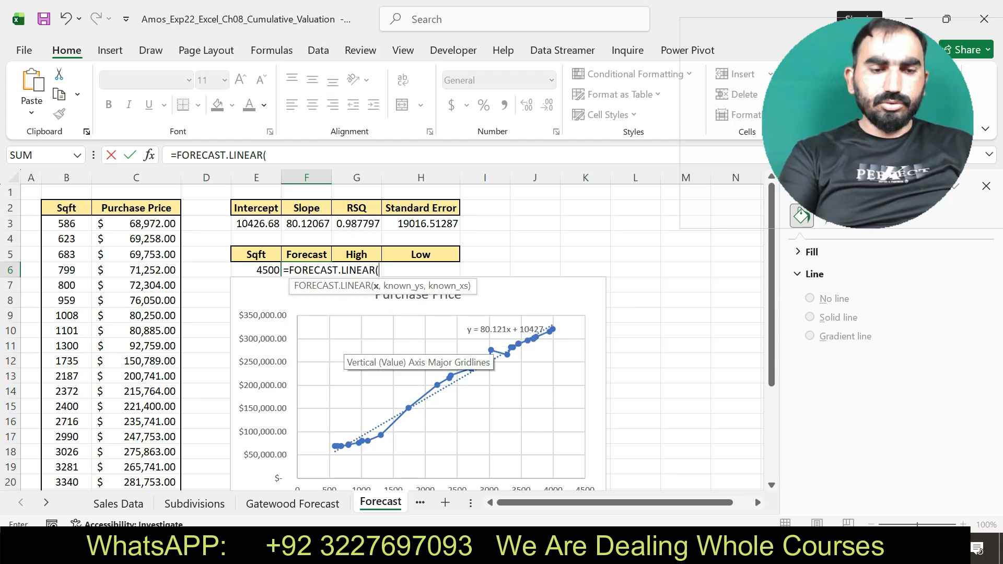
text(E6)
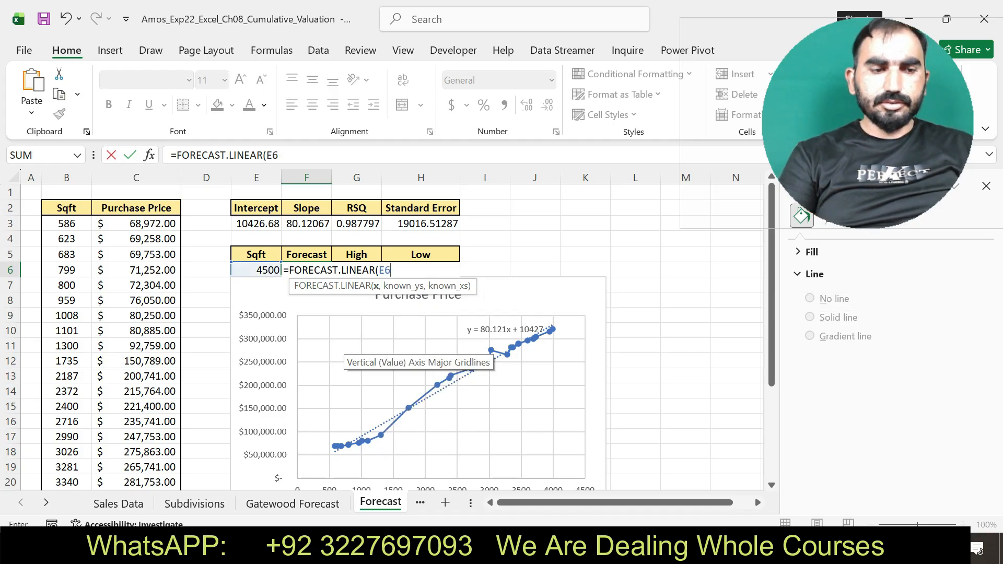
text(,)
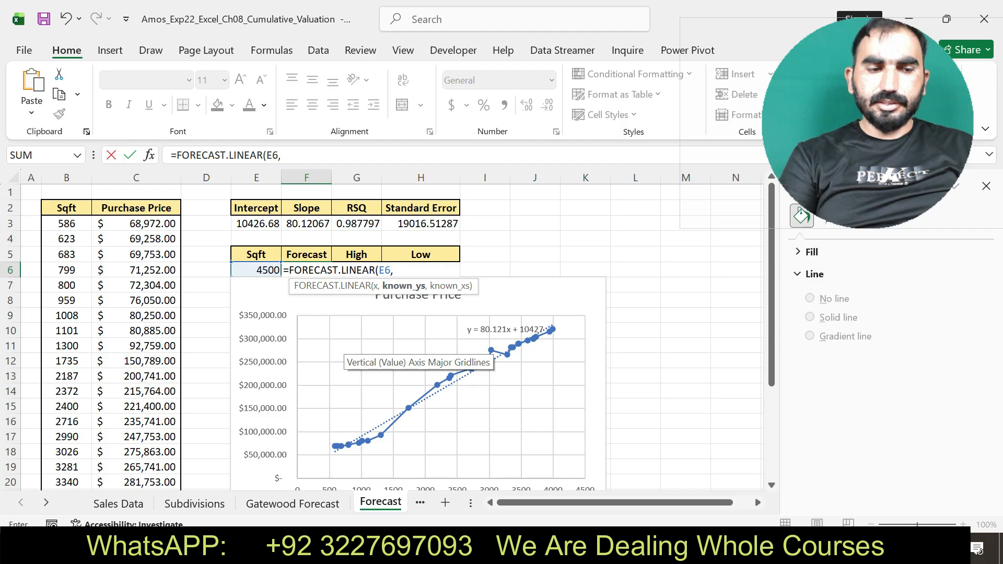
text(C)
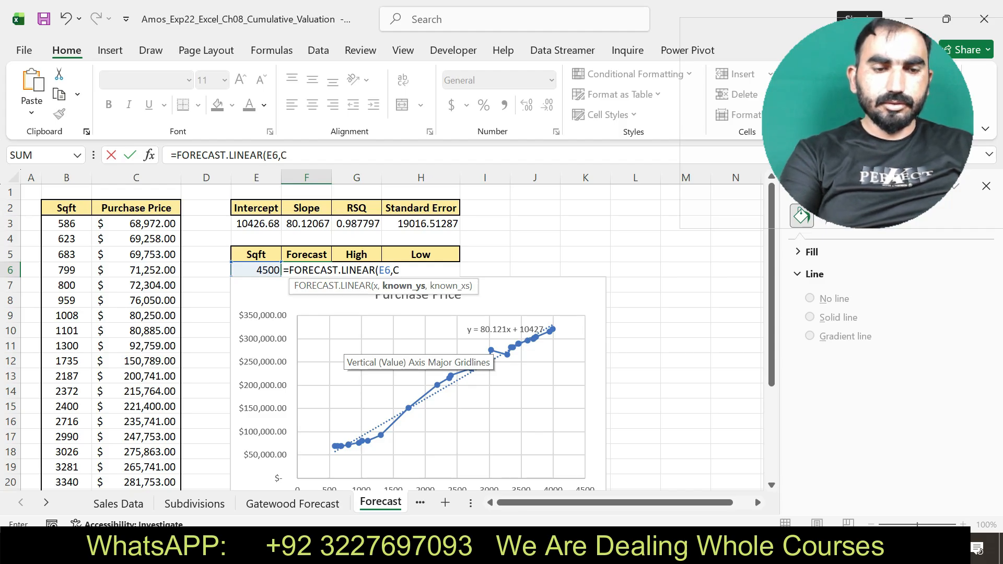
text(3:C29)
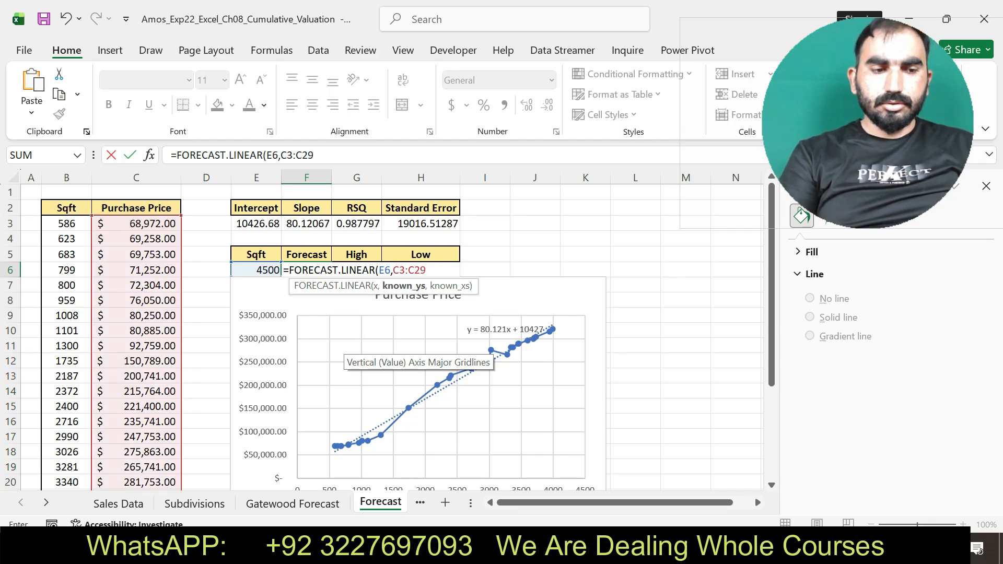
text(,B)
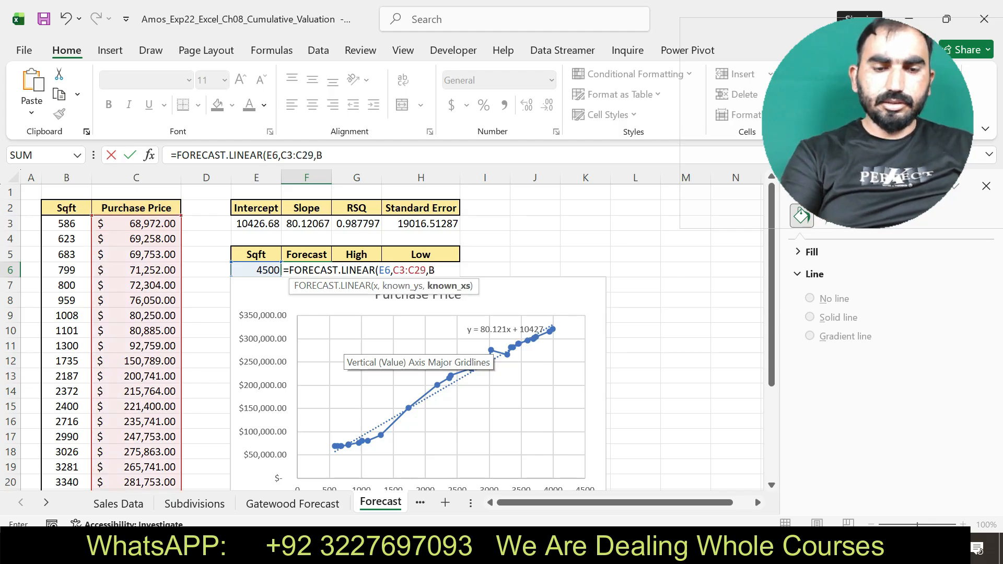
text(3:B29))
key(Return)
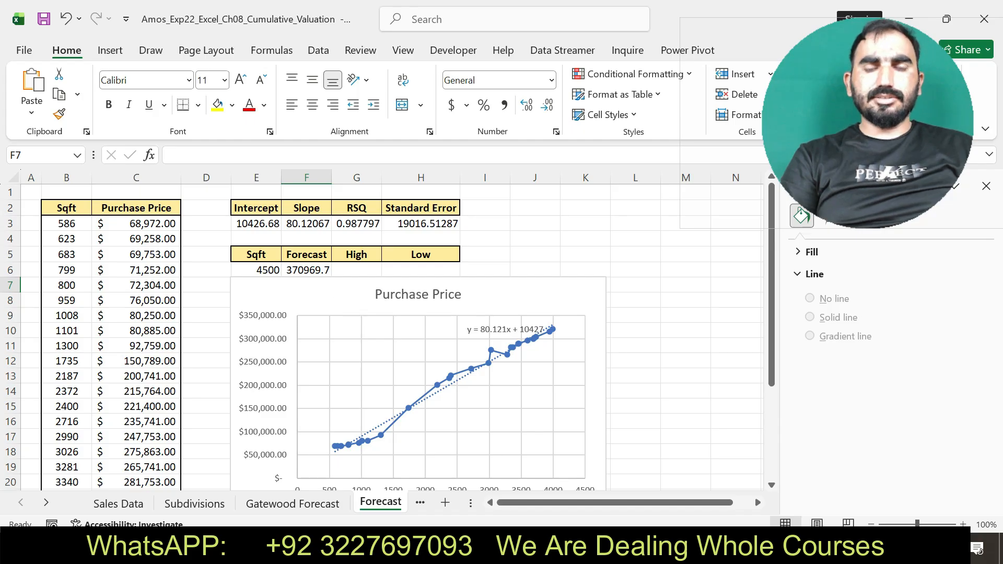
Step: Switch to the Word instructions, undo the step 17 highlight, and highlight the step 18 high and low threshold instructions in yellow
key(alt+Tab)
key(Delete)
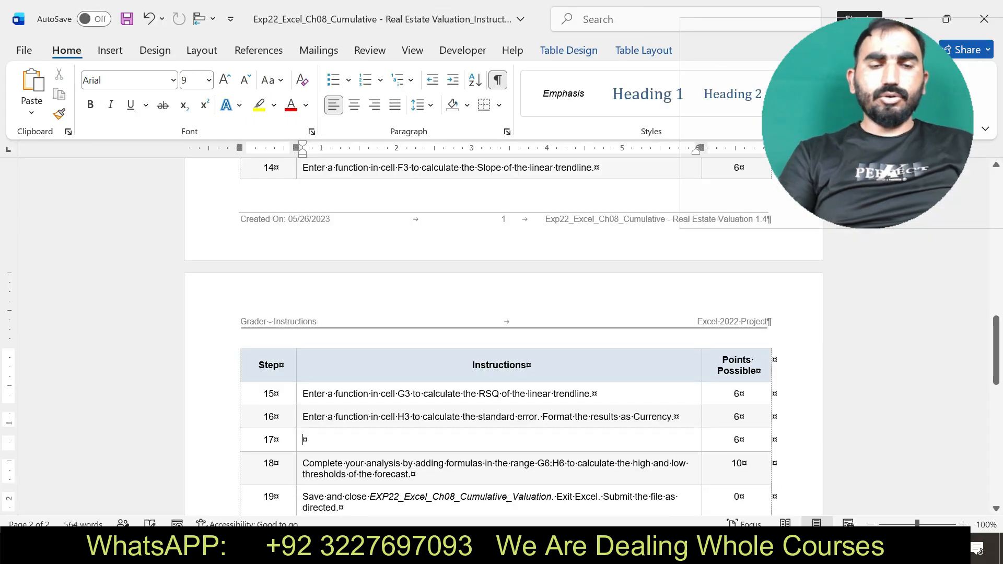
key(ctrl+z)
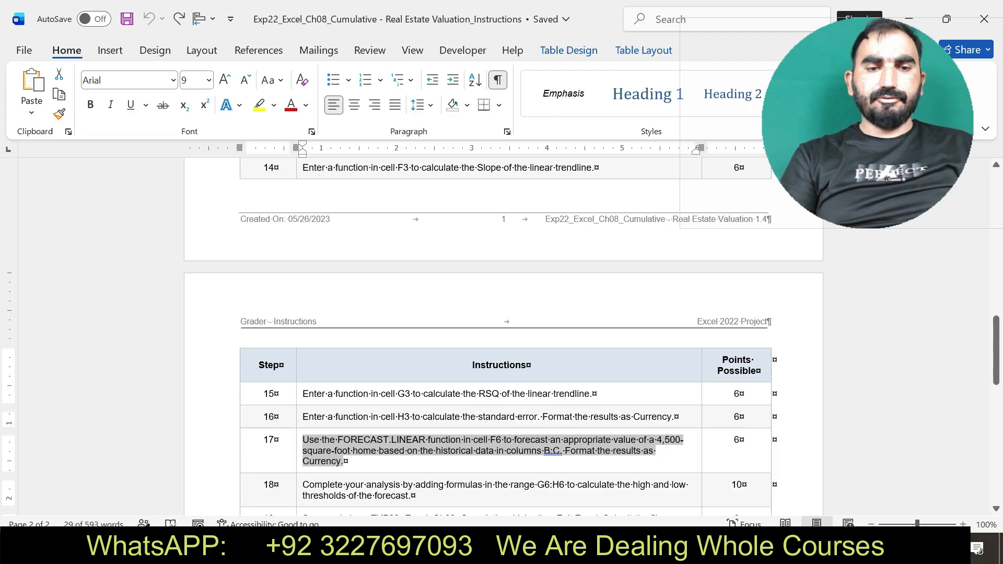
drag(996, 347, 996, 362)
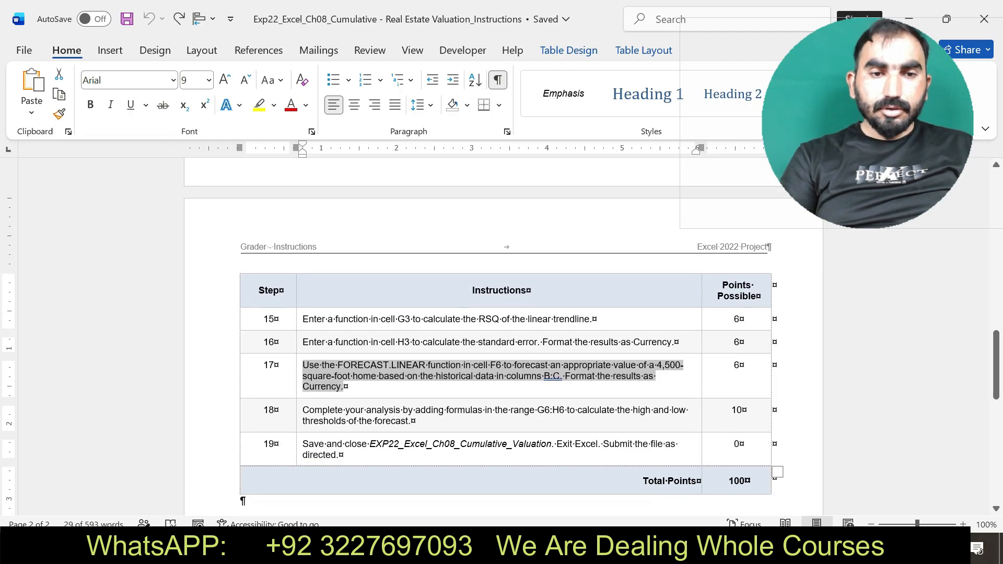
drag(303, 410, 412, 421)
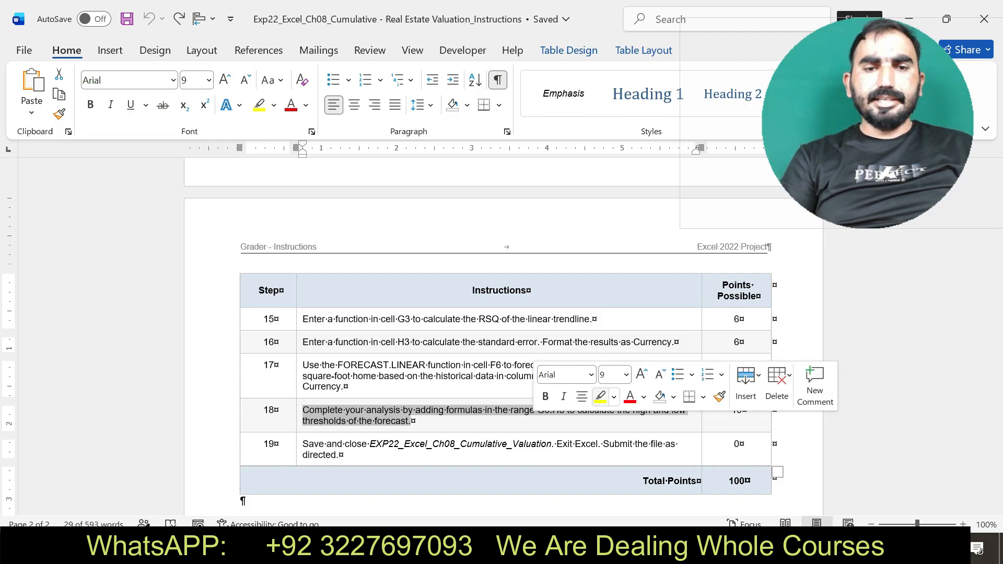
click(600, 397)
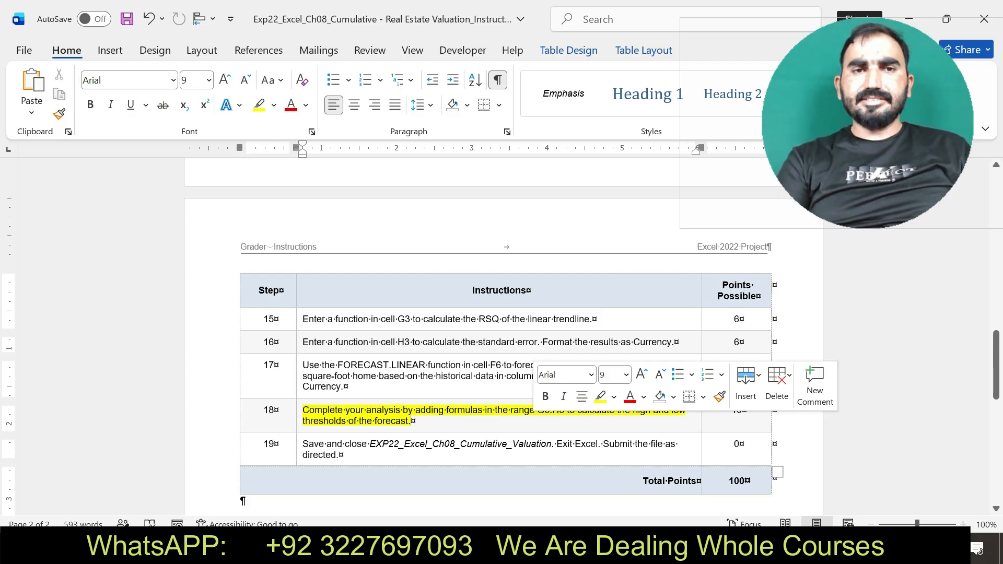
Step: Switch to Excel and enter =F6+STDEV(C3:C29) in cell G6 of the Forecast worksheet as the high threshold
key(alt+Tab)
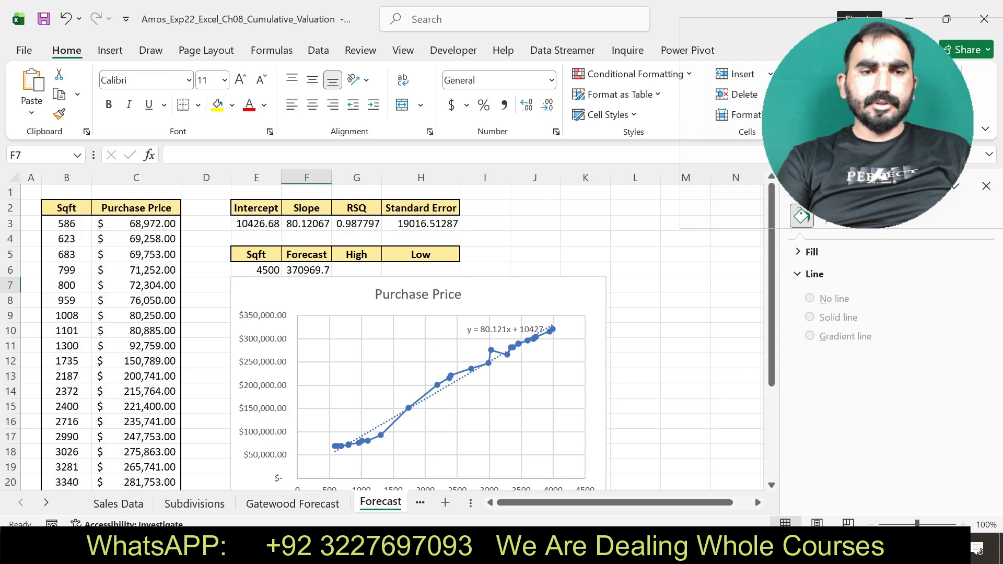
click(356, 270)
text(=)
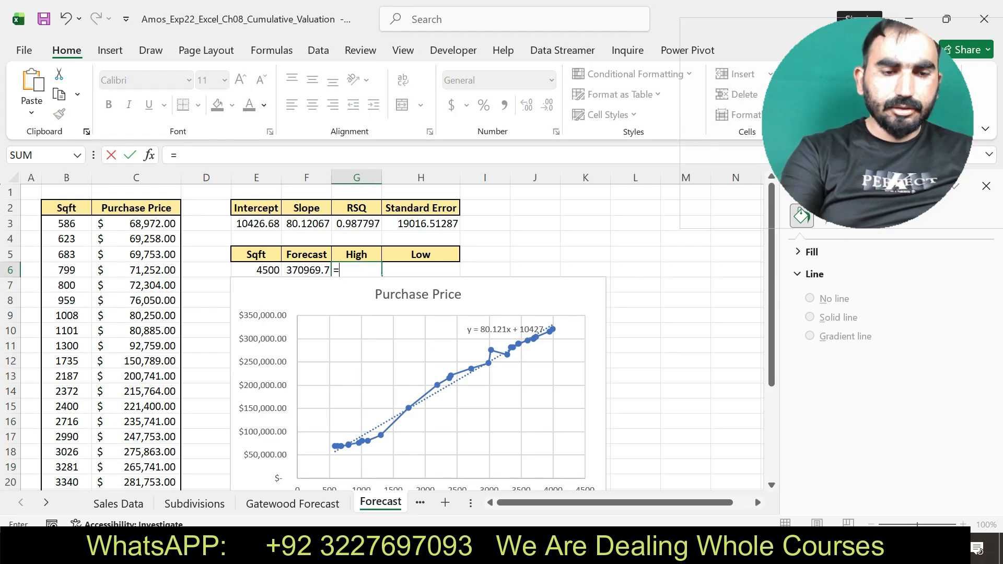
text(F6)
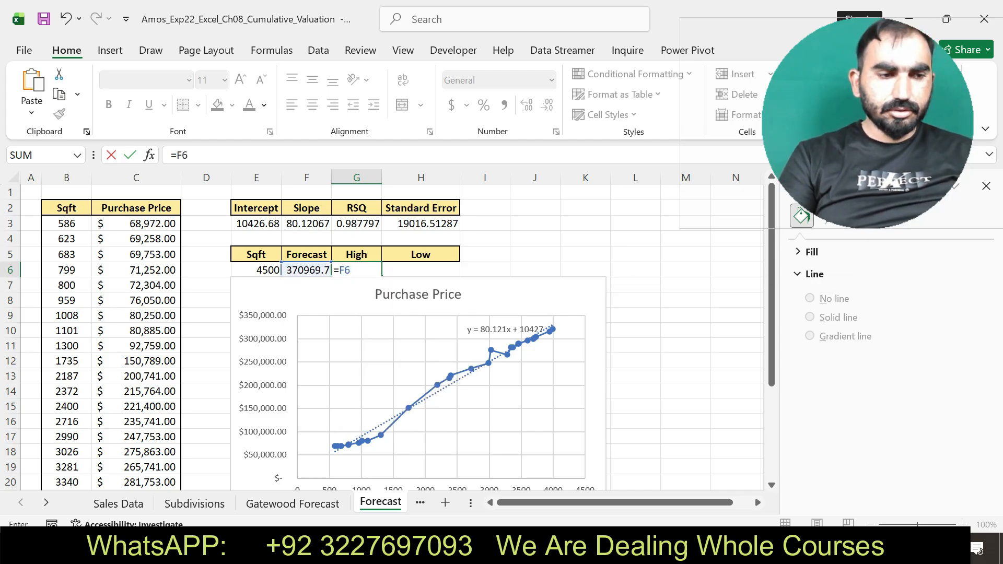
text(+)
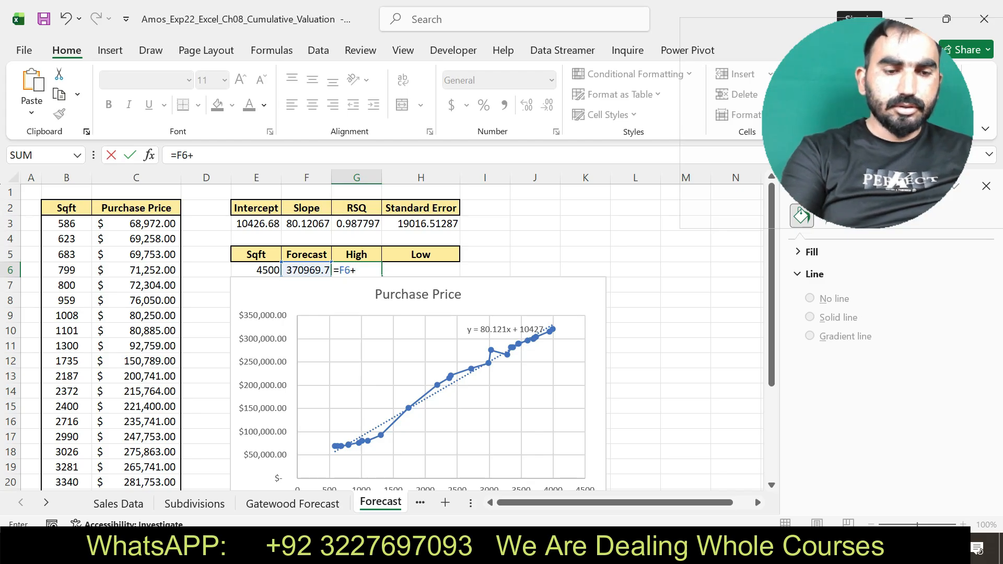
text(ST)
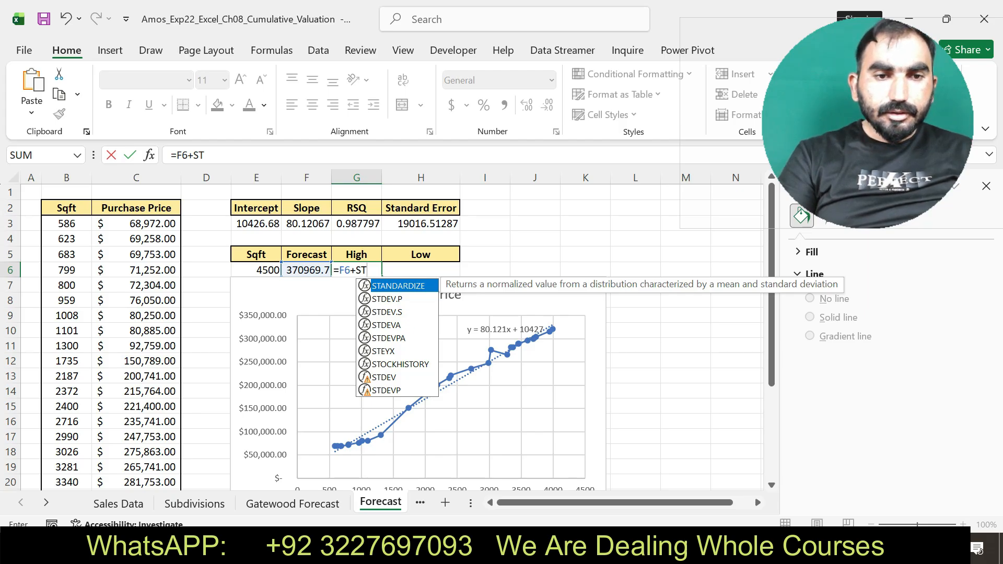
text(DEV()
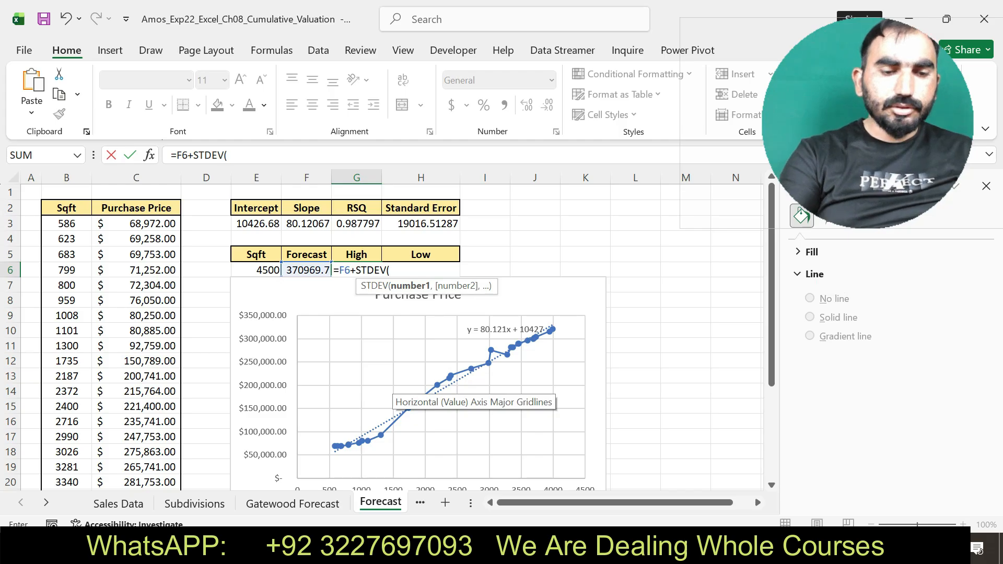
text(C3:C29)
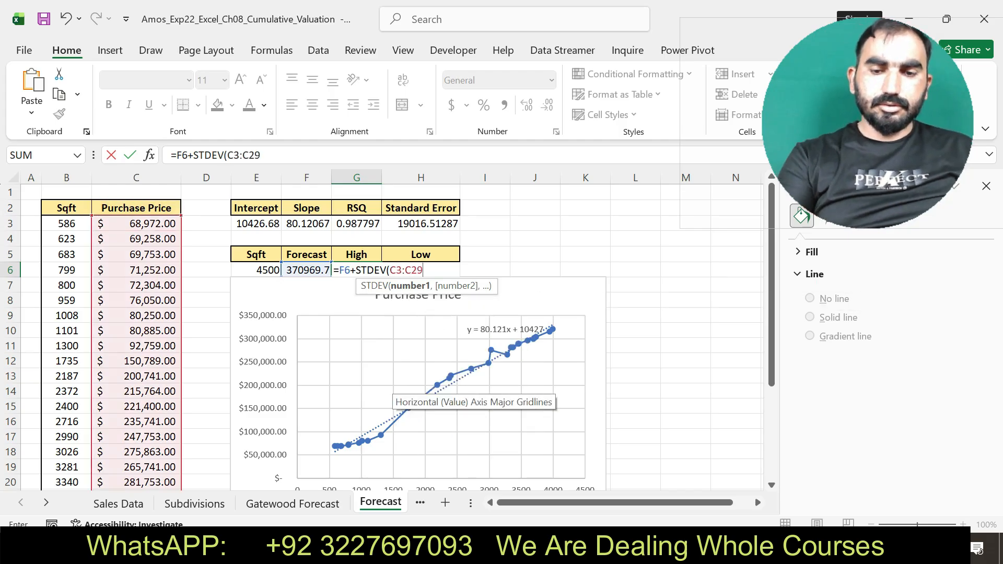
key(Return)
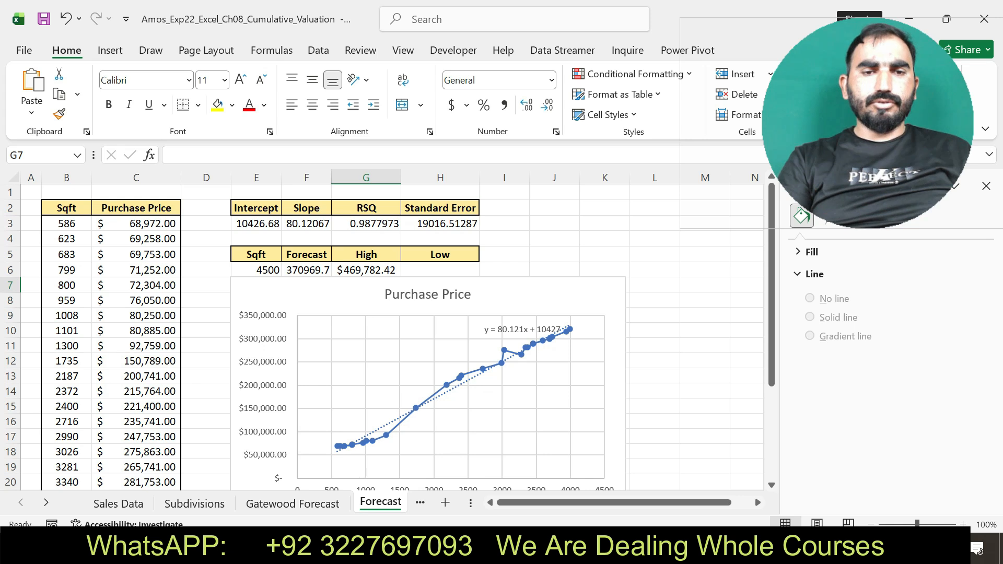
Step: Enter =F6-STDEV(C3:C29) in cell H6 of the Forecast worksheet as the low threshold
click(440, 270)
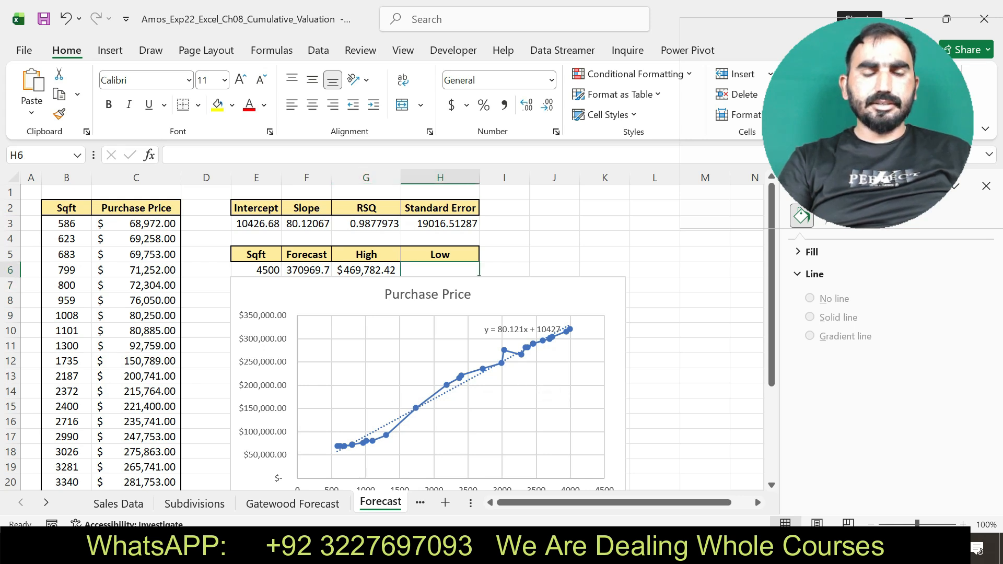
text(=F)
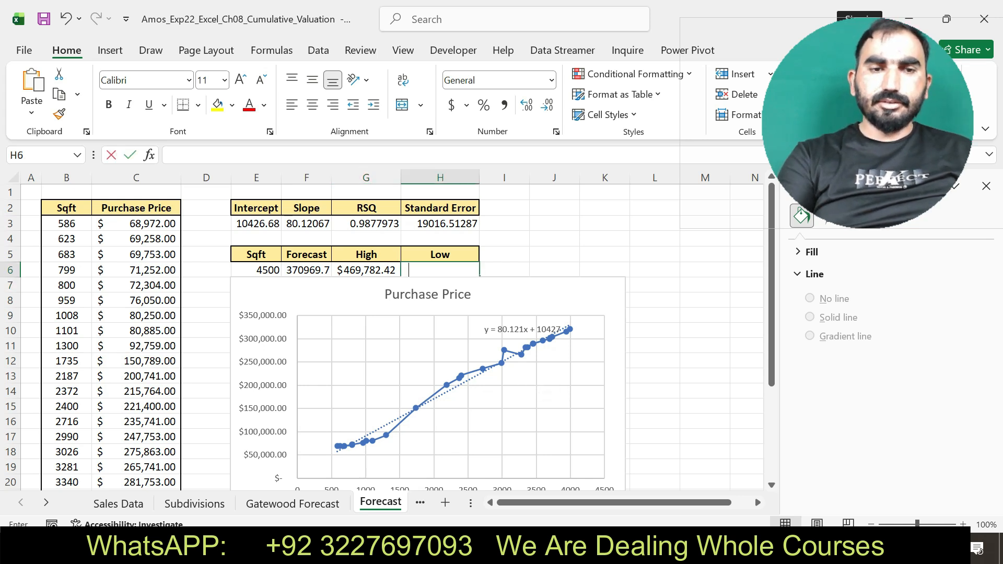
text(6)
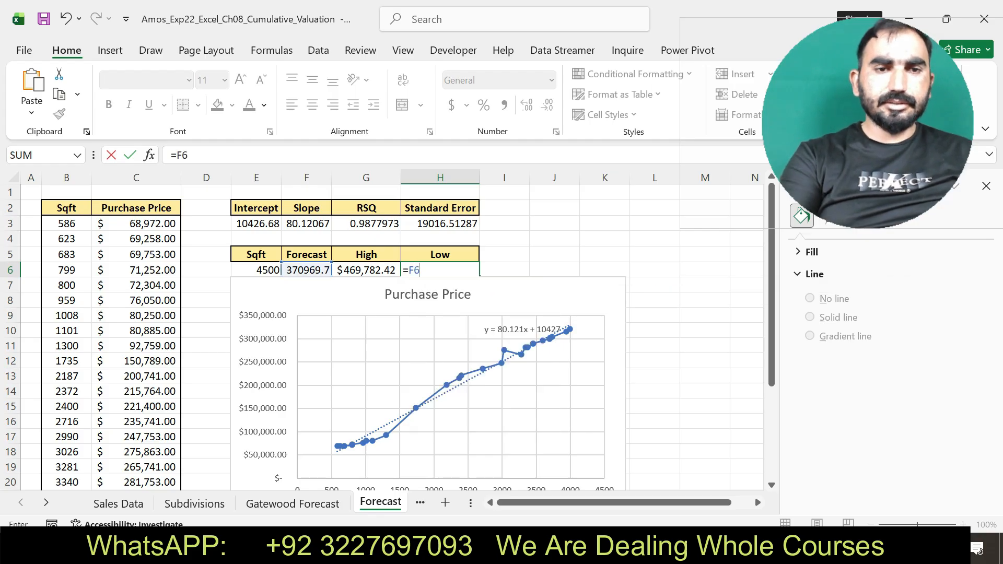
text(-ST)
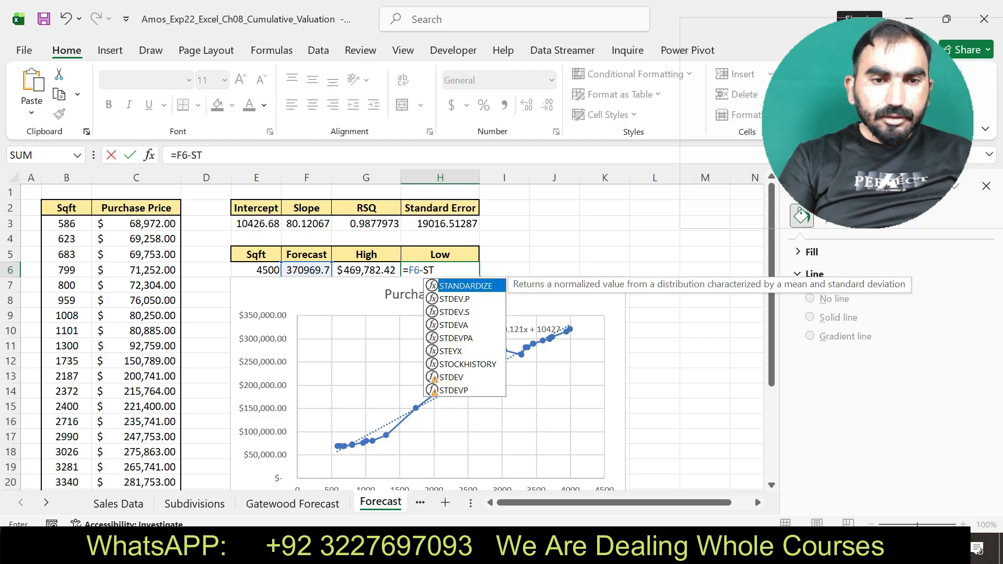
double_click(458, 377)
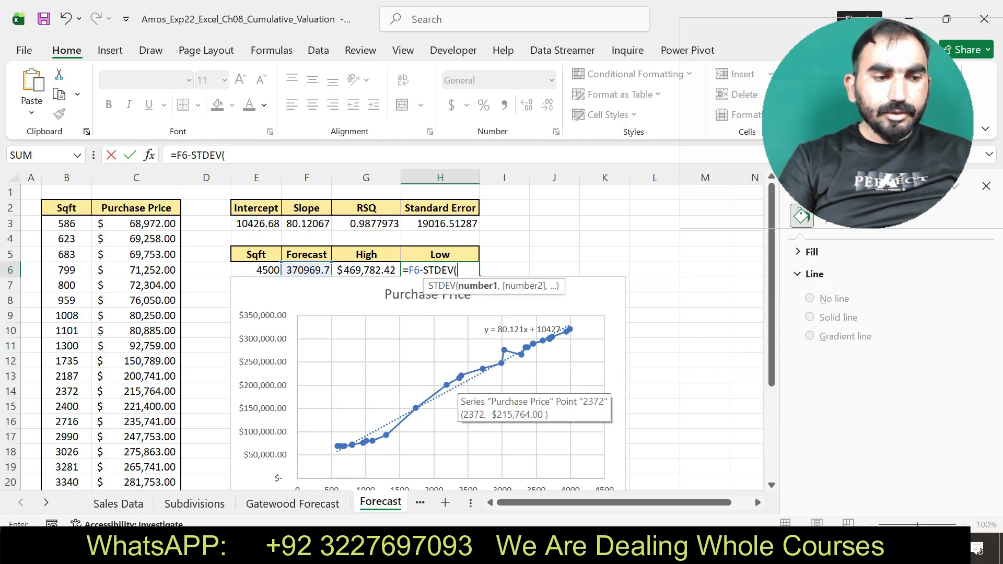
text(C3:C29)
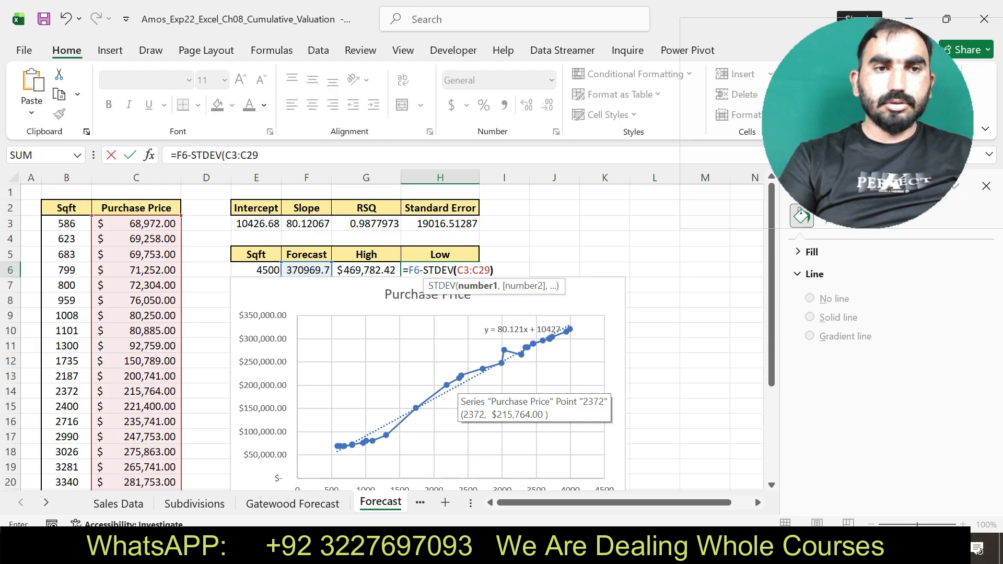
text())
key(Return)
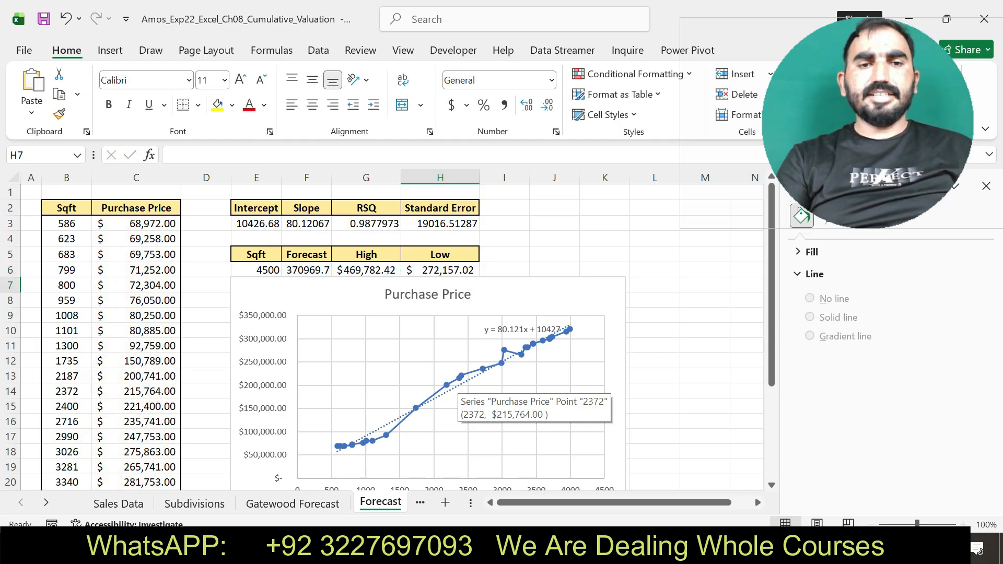
Step: Close the Format Shape pane beside the Forecast worksheet
drag(867, 156, 688, 170)
click(951, 187)
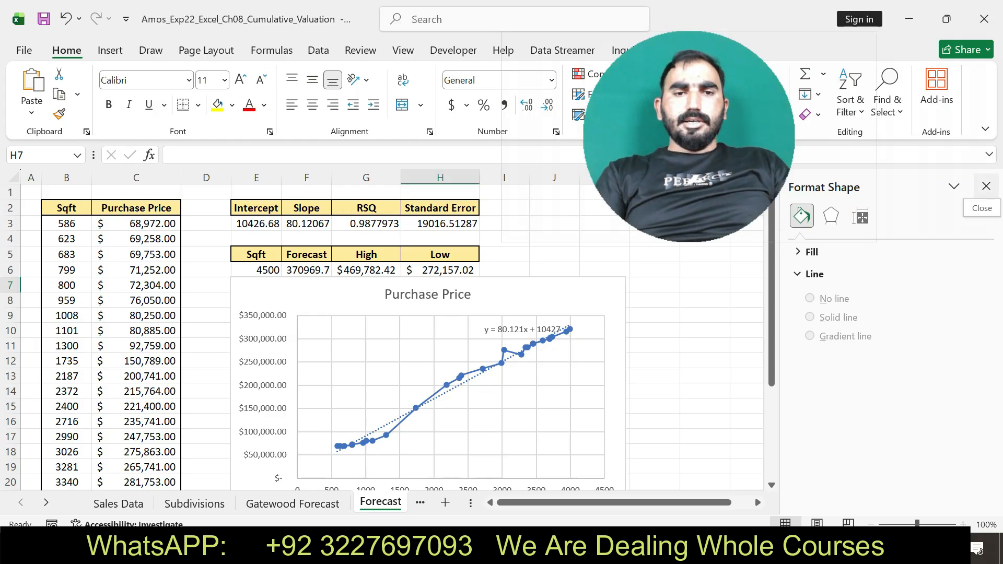
click(986, 186)
drag(688, 170, 806, 285)
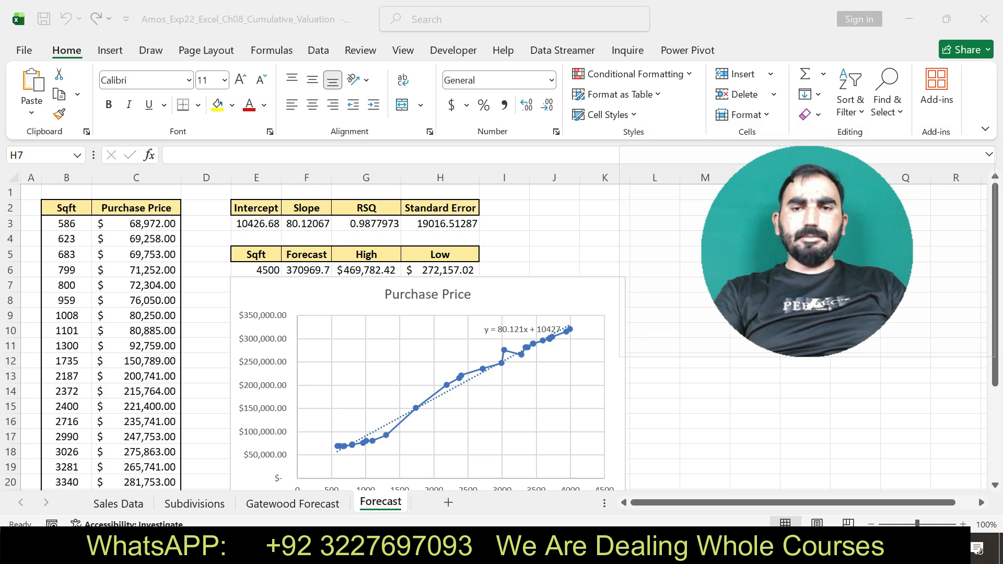